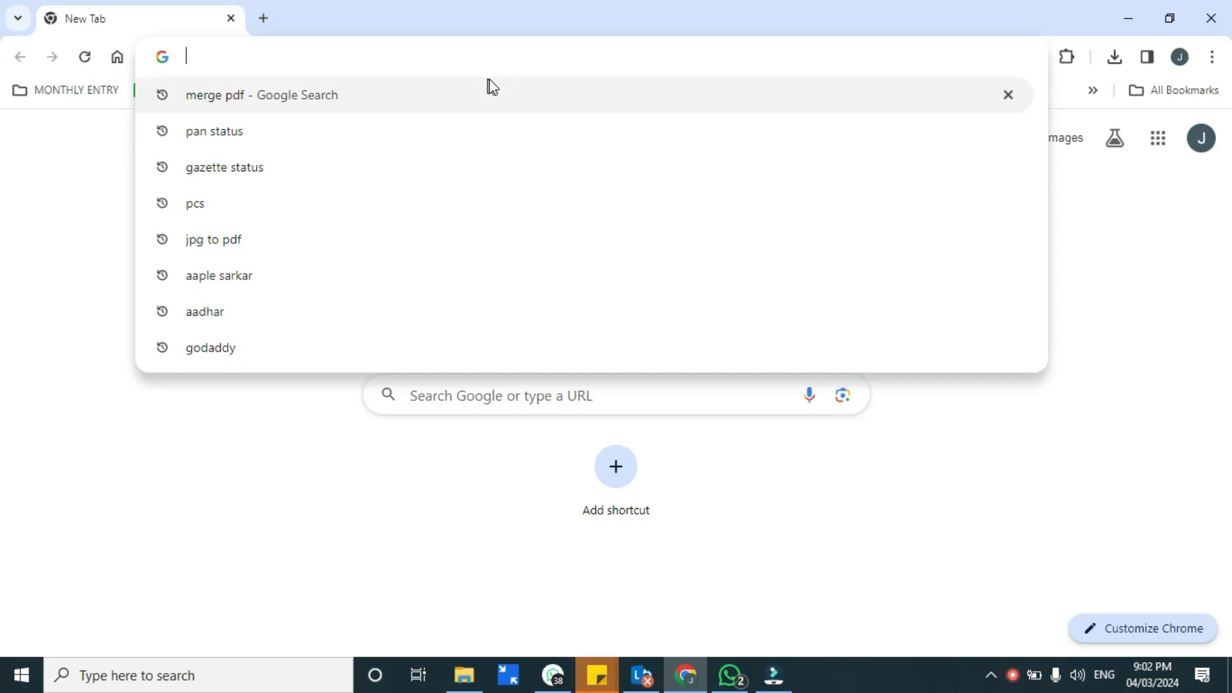
# Step: Bring up the address bar's recent history suggestions, then dismiss them on the New Tab page
pyautogui.click(1091, 237)
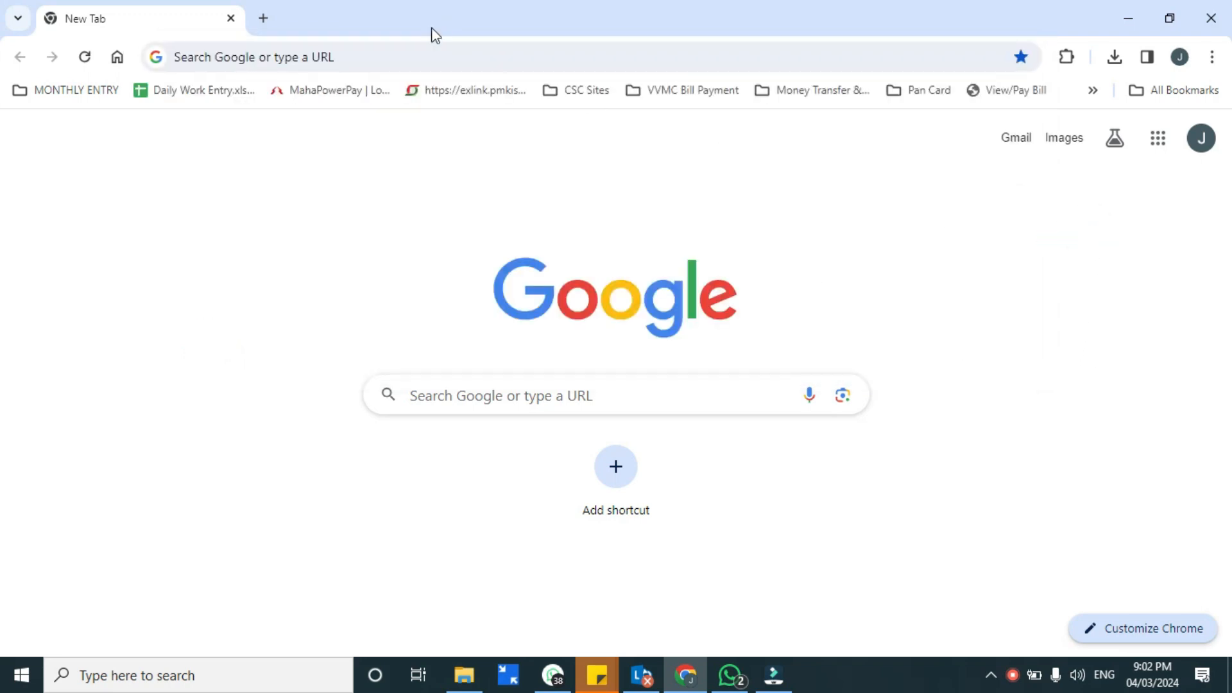
pyautogui.click(418, 56)
pyautogui.click(25, 192)
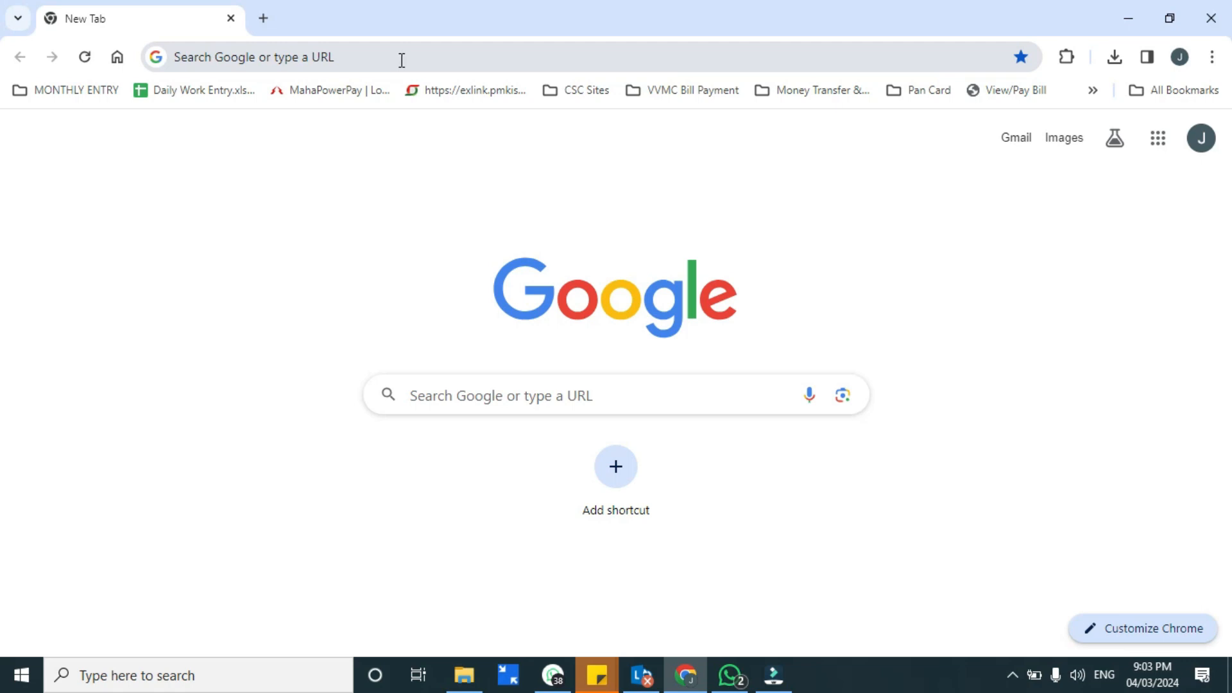
# Step: Search Google for 'pcc' and open the 'Police Clearance Services: Home' result
pyautogui.click(411, 89)
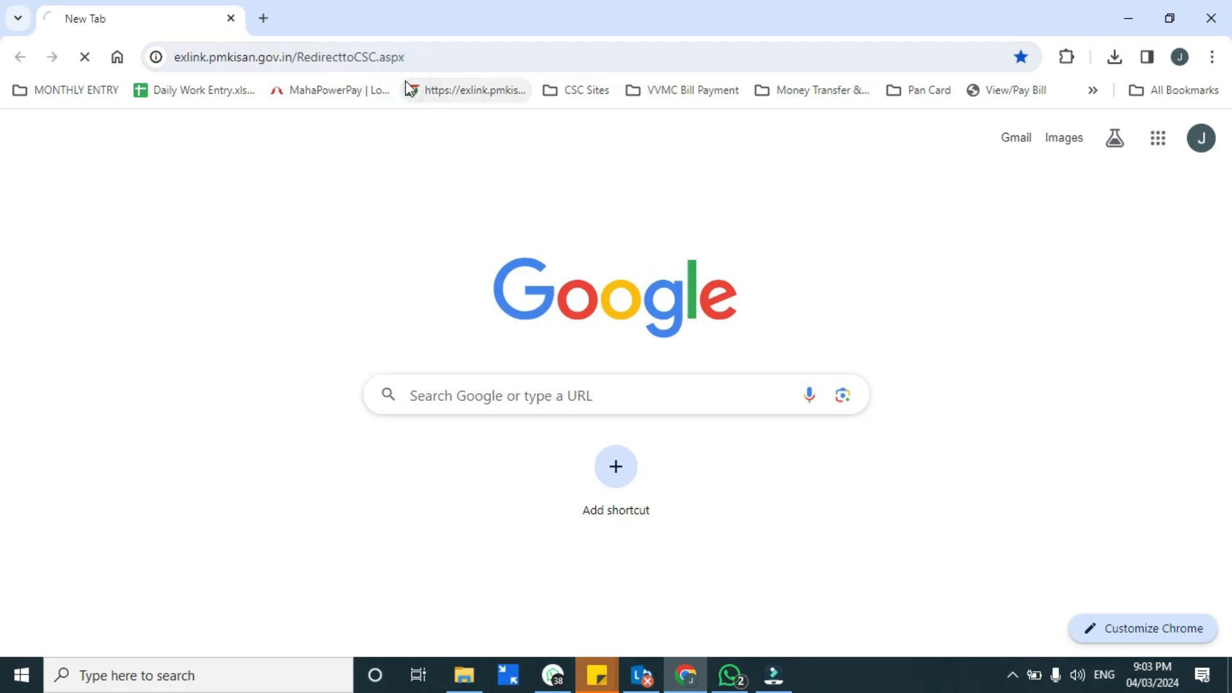
pyautogui.click(116, 56)
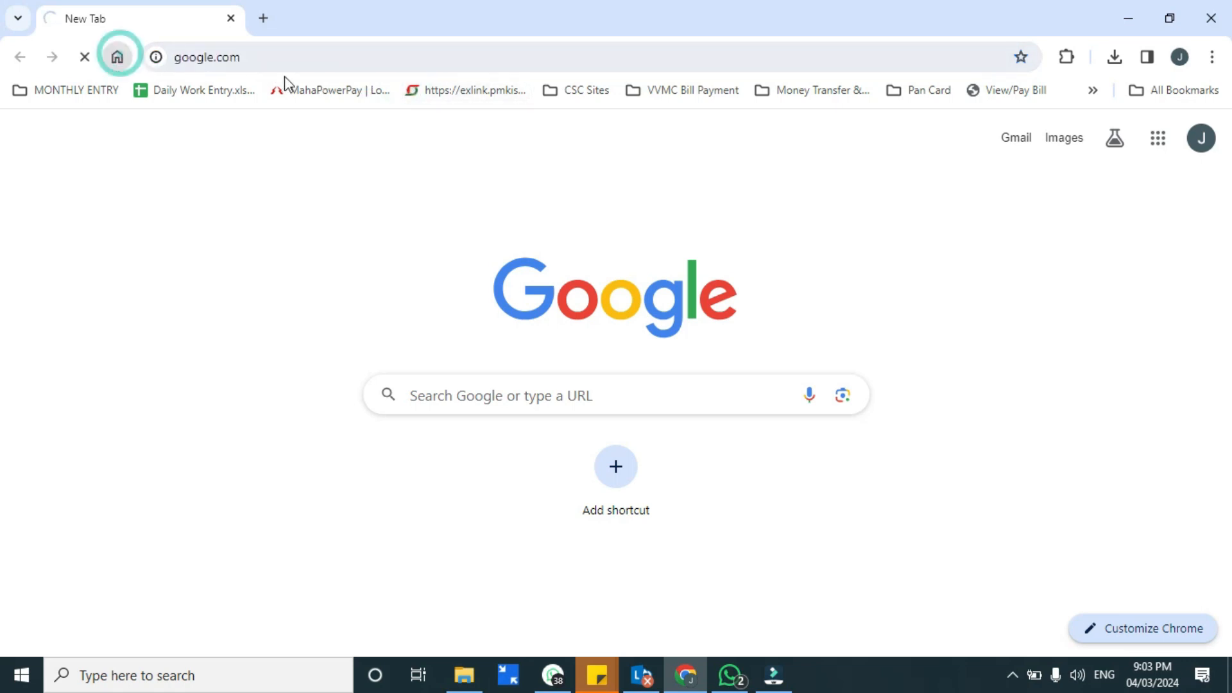
pyautogui.click(396, 65)
pyautogui.write('pcc')
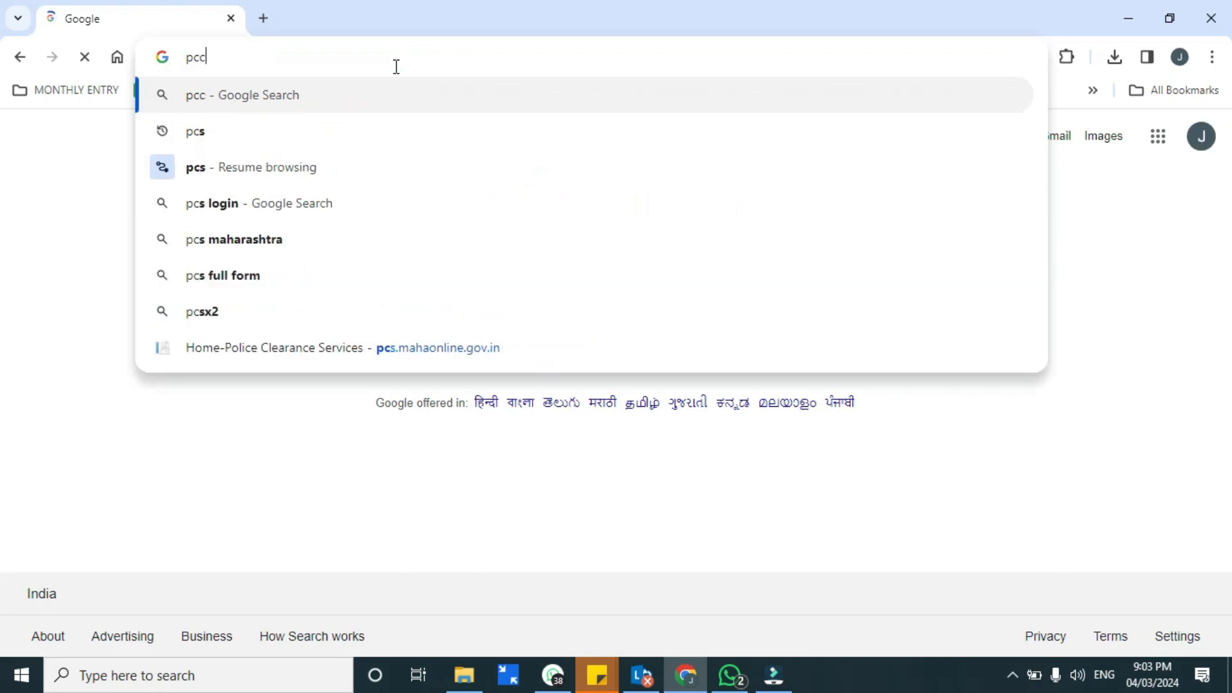
pyautogui.press('Return')
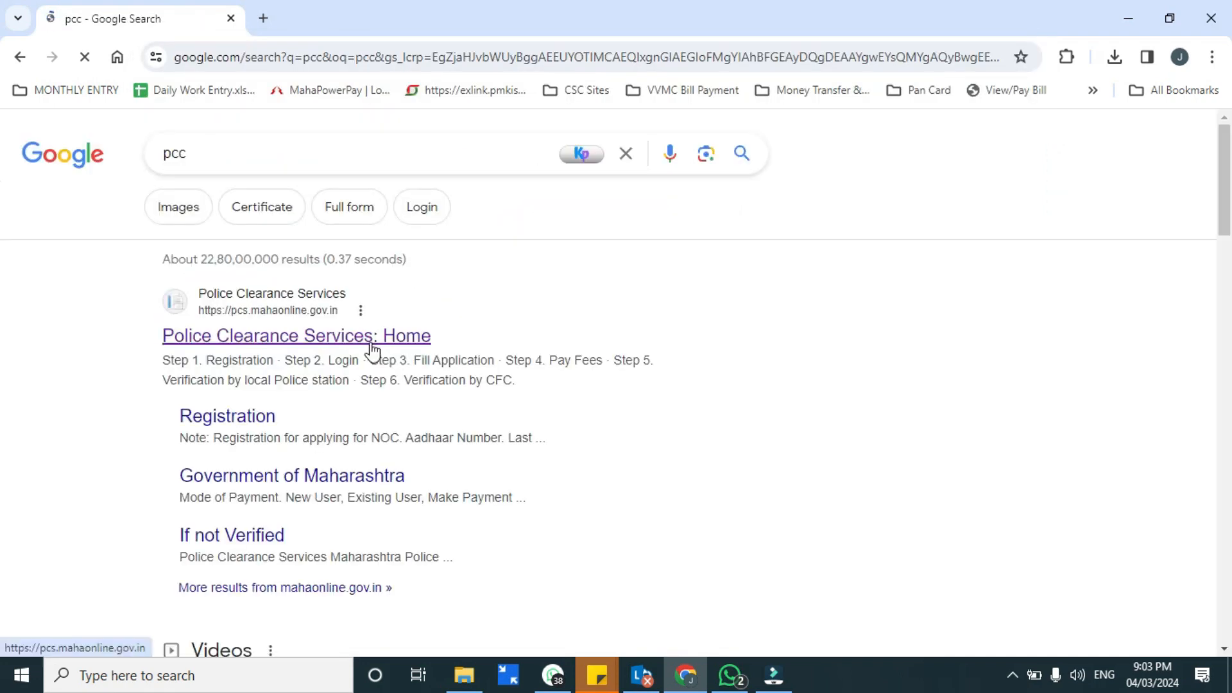
pyautogui.click(372, 350)
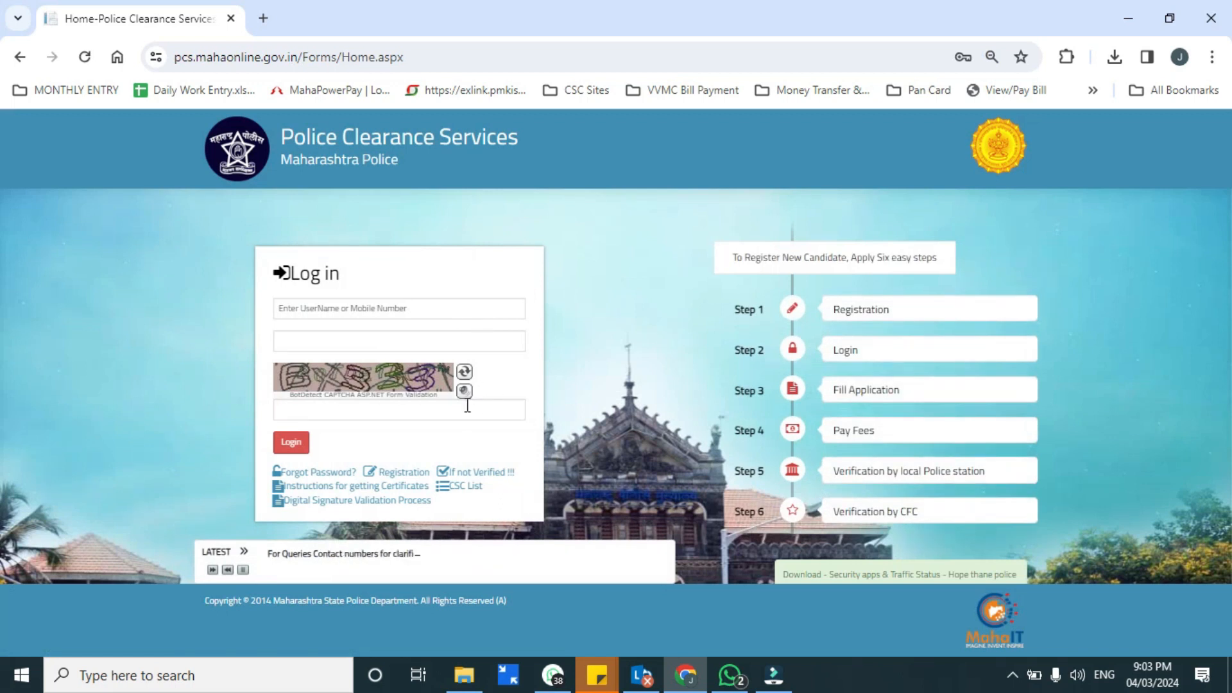
# Step: Open the new-applicant registration form and enter the applicant's last name
pyautogui.click(393, 475)
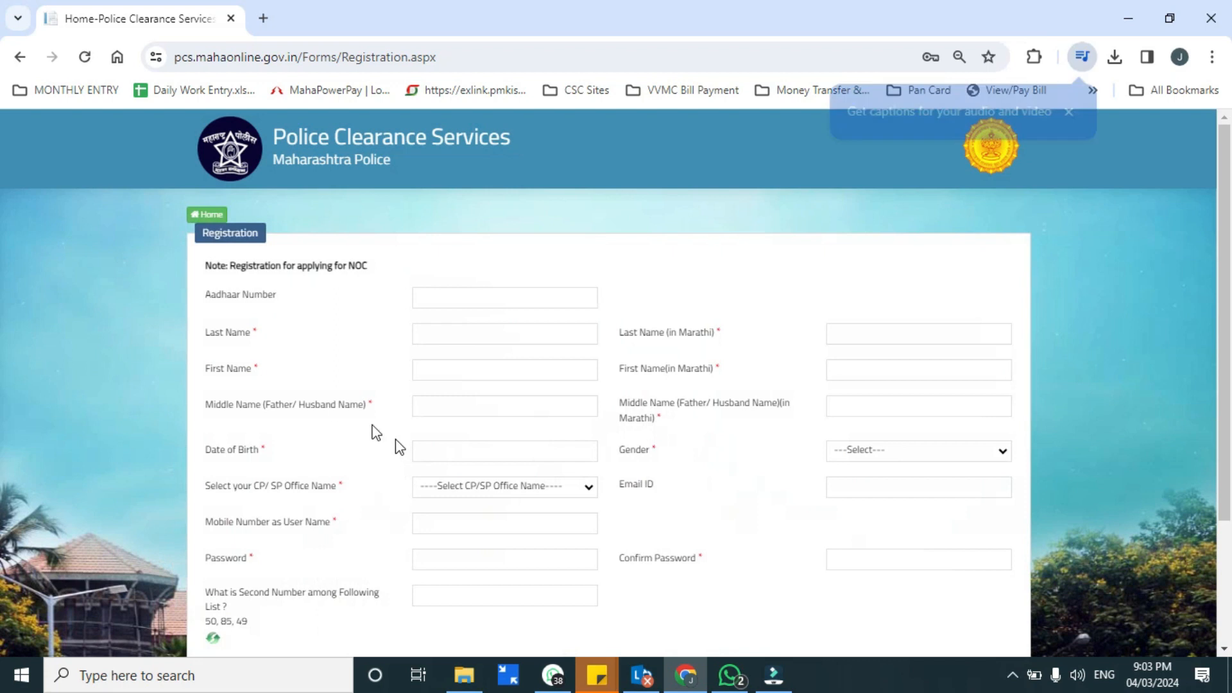
pyautogui.click(470, 332)
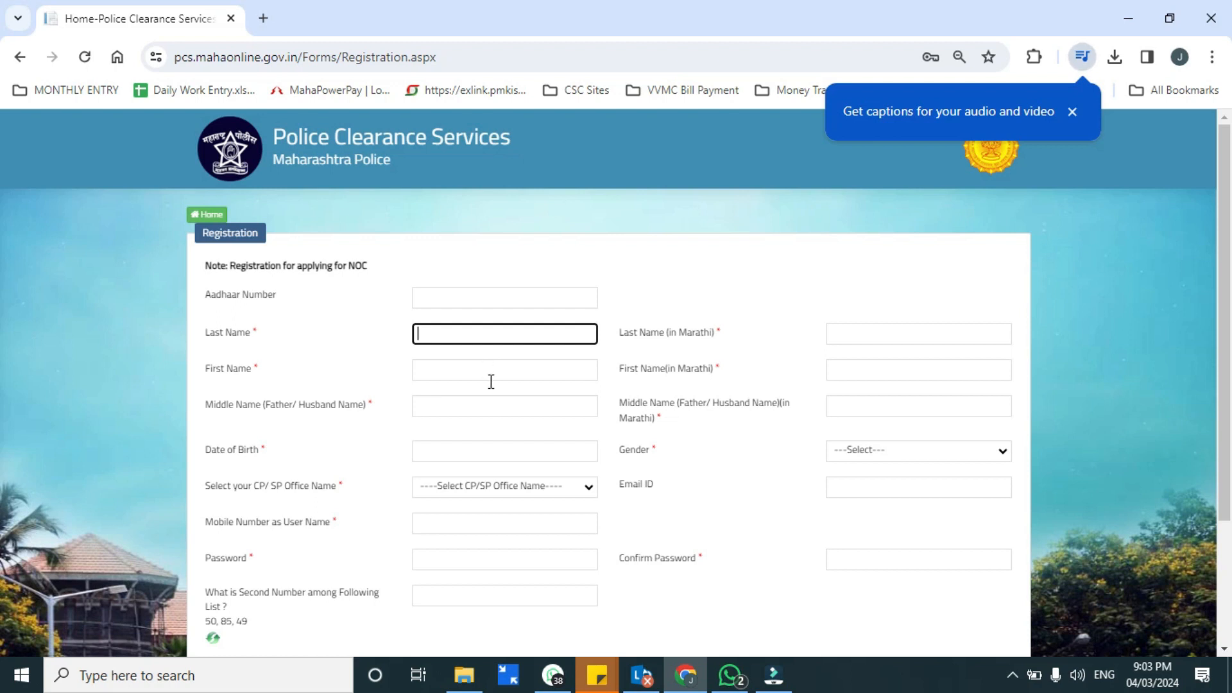
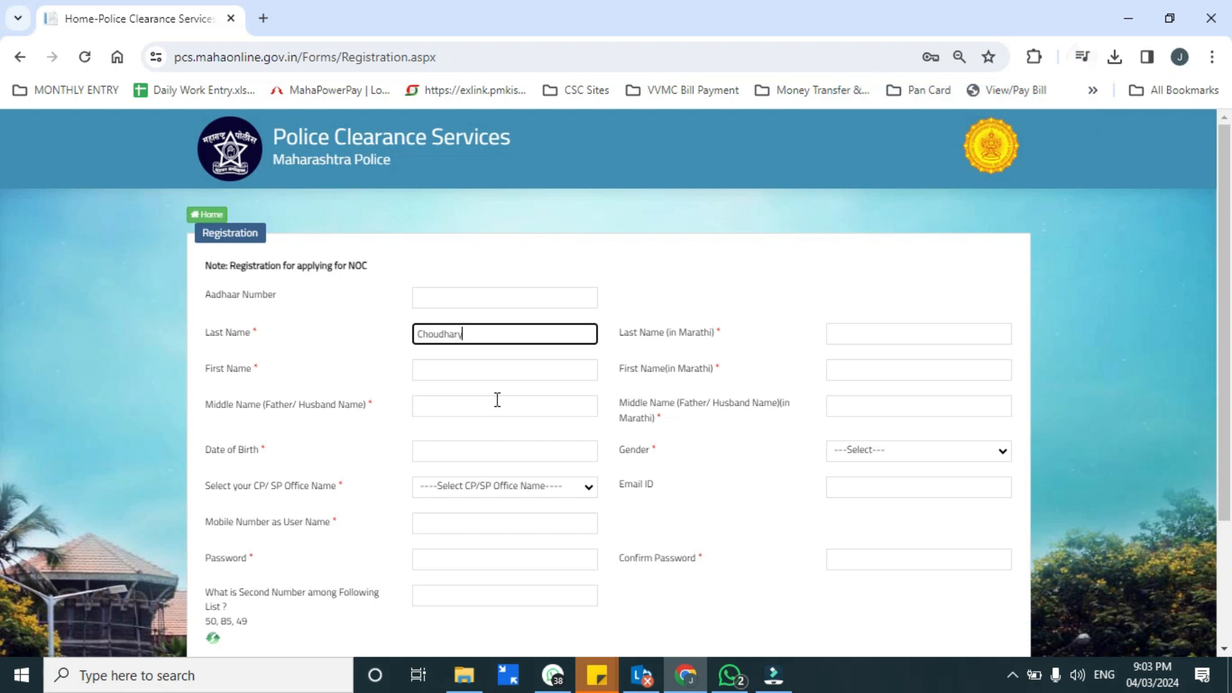
pyautogui.press('Tab')
# Step: Enter the applicant's first and middle names so the Marathi fields auto-fill, then bring up the PCC folder
pyautogui.press('Tab')
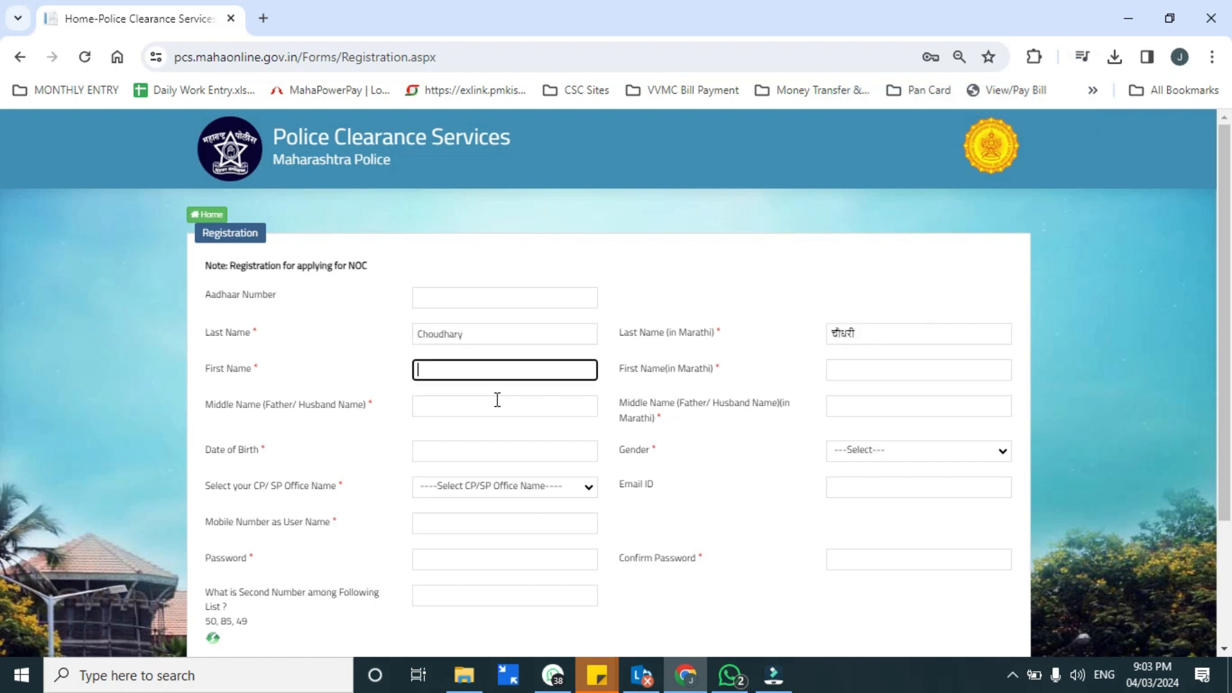
pyautogui.click(494, 403)
pyautogui.click(499, 362)
pyautogui.press('Tab')
pyautogui.press('Tab')
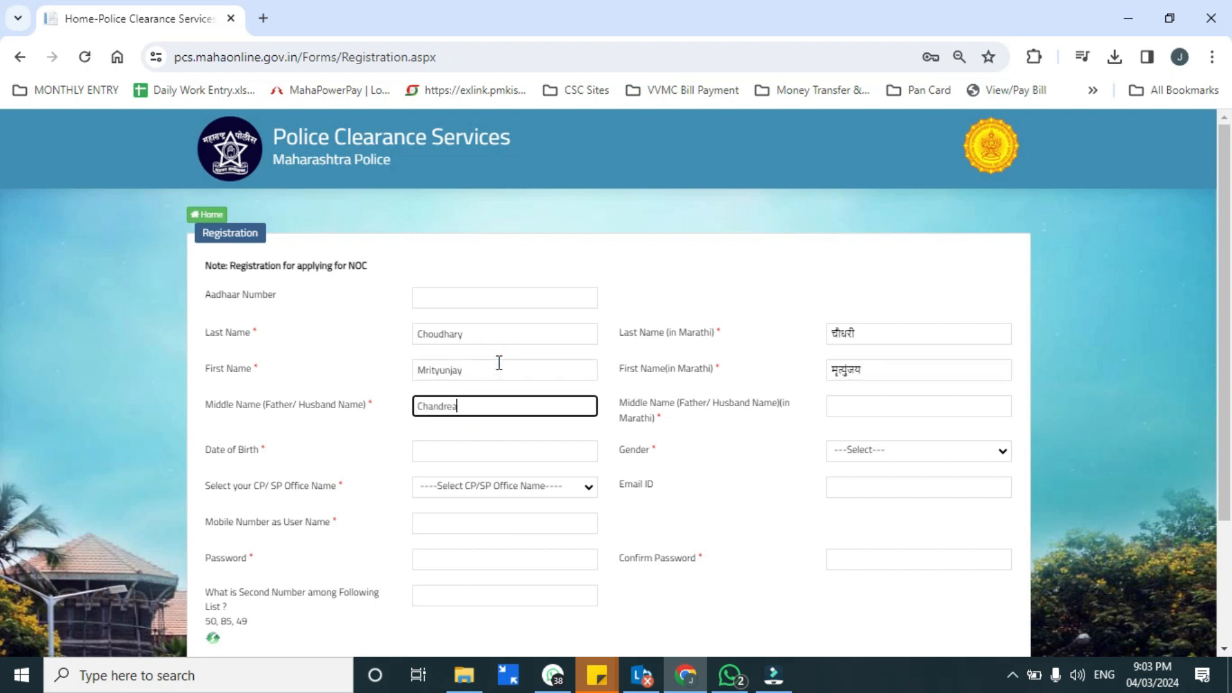
pyautogui.press('Tab')
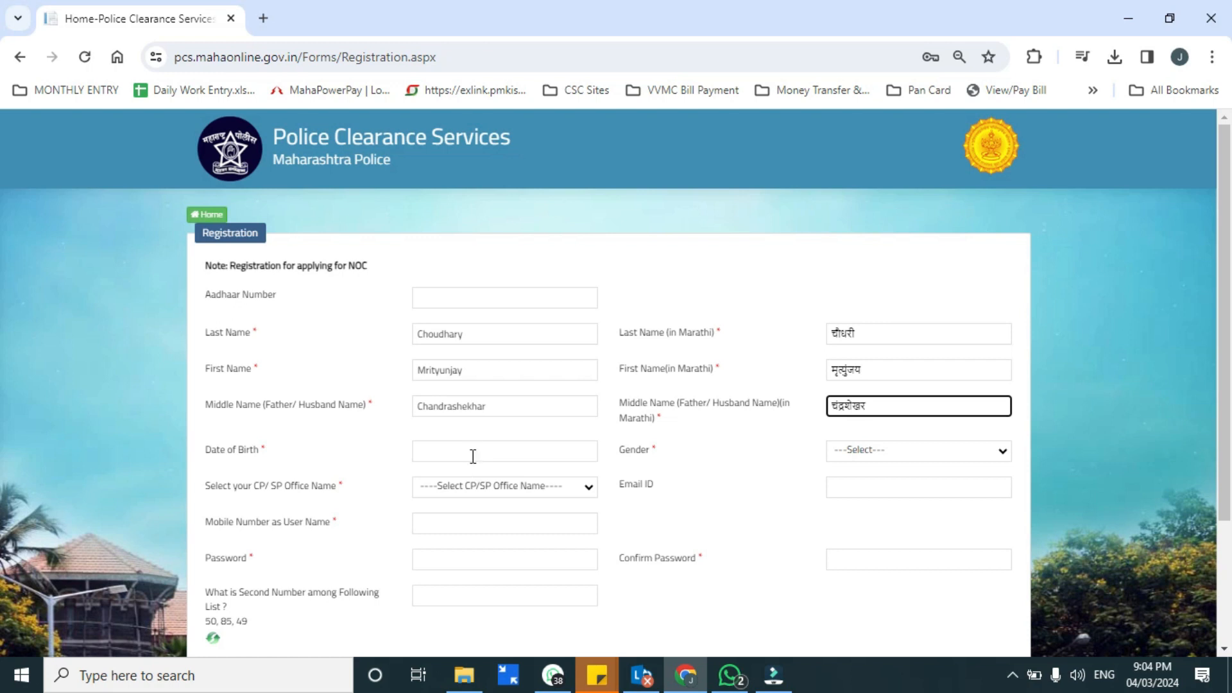
pyautogui.click(463, 676)
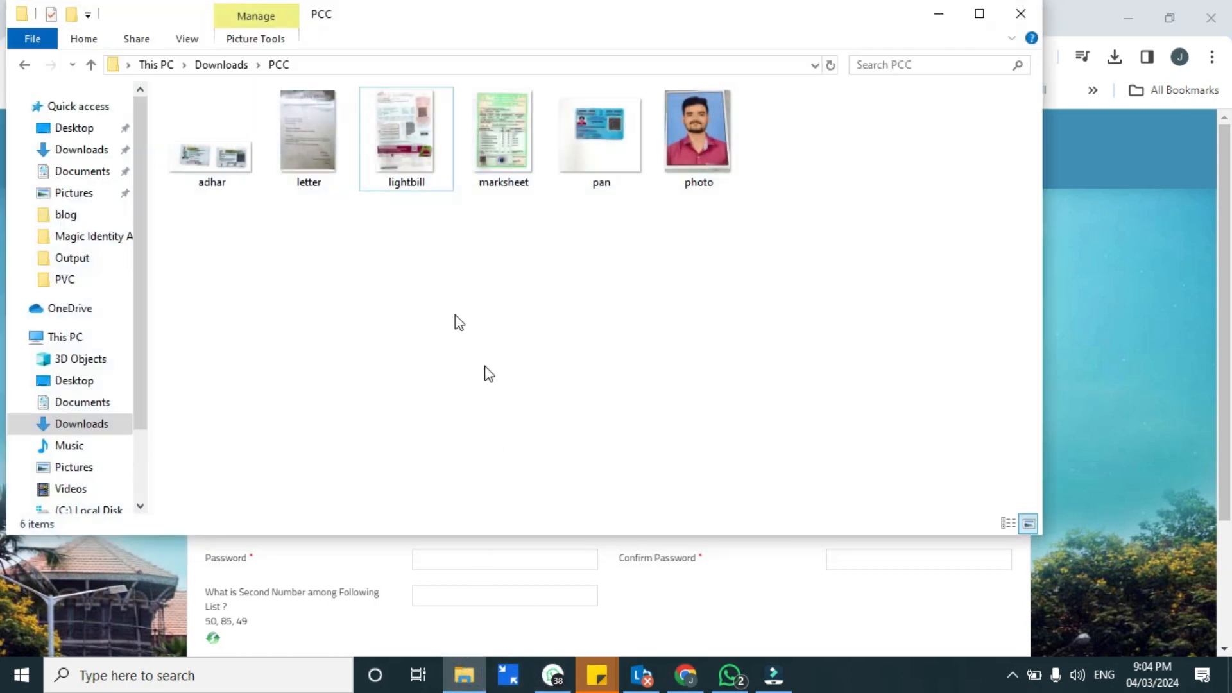
# Step: View the PAN card image pan.jpg to read the date of birth
pyautogui.click(591, 148)
pyautogui.doubleClick(592, 146)
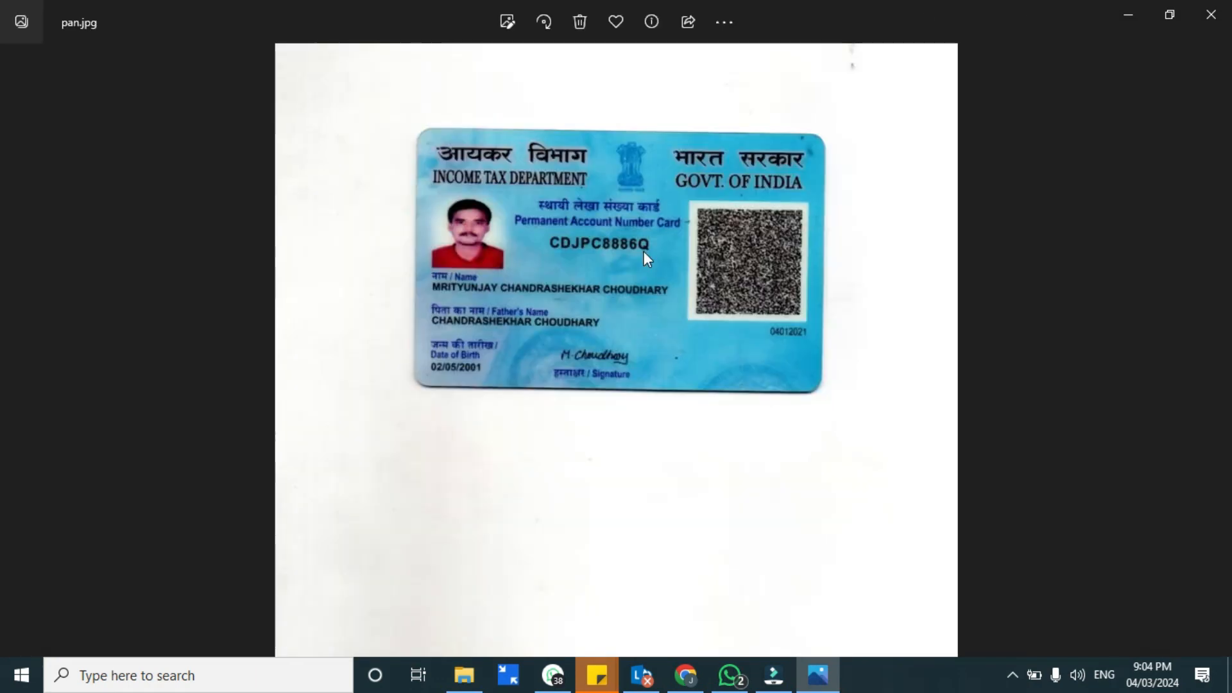
pyautogui.click(1128, 14)
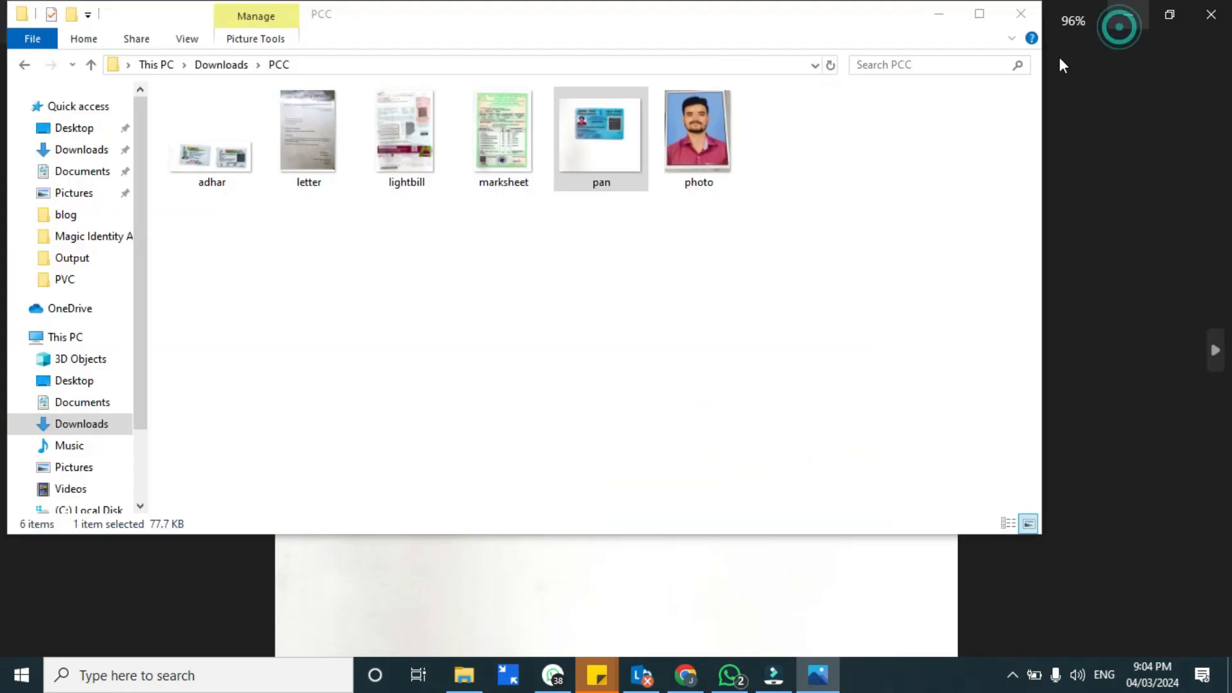
pyautogui.click(686, 675)
pyautogui.click(491, 456)
pyautogui.click(490, 472)
pyautogui.click(483, 472)
pyautogui.click(422, 472)
pyautogui.click(425, 475)
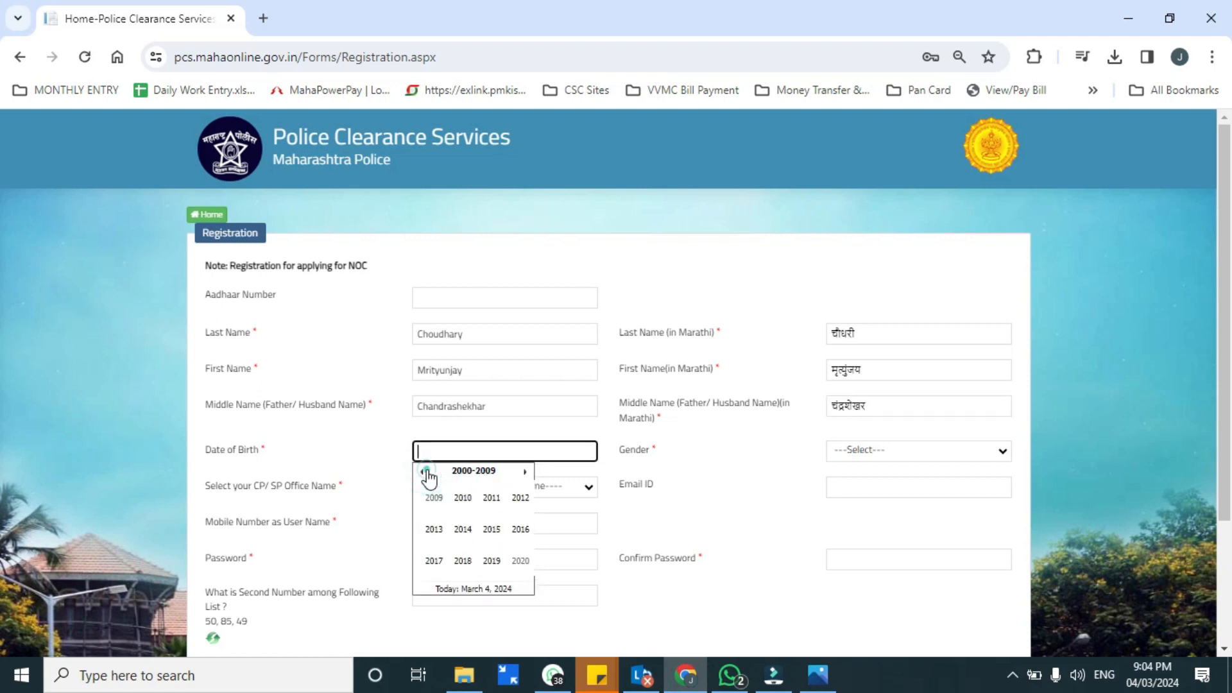
pyautogui.click(490, 501)
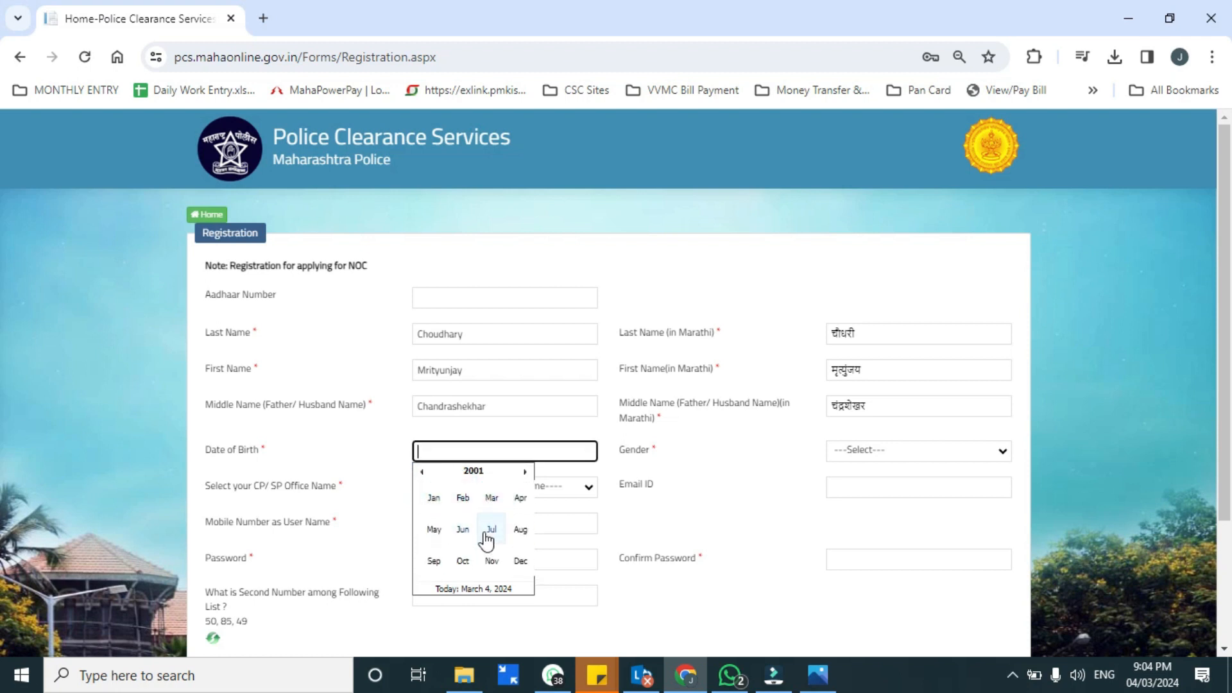
pyautogui.click(435, 529)
pyautogui.click(478, 500)
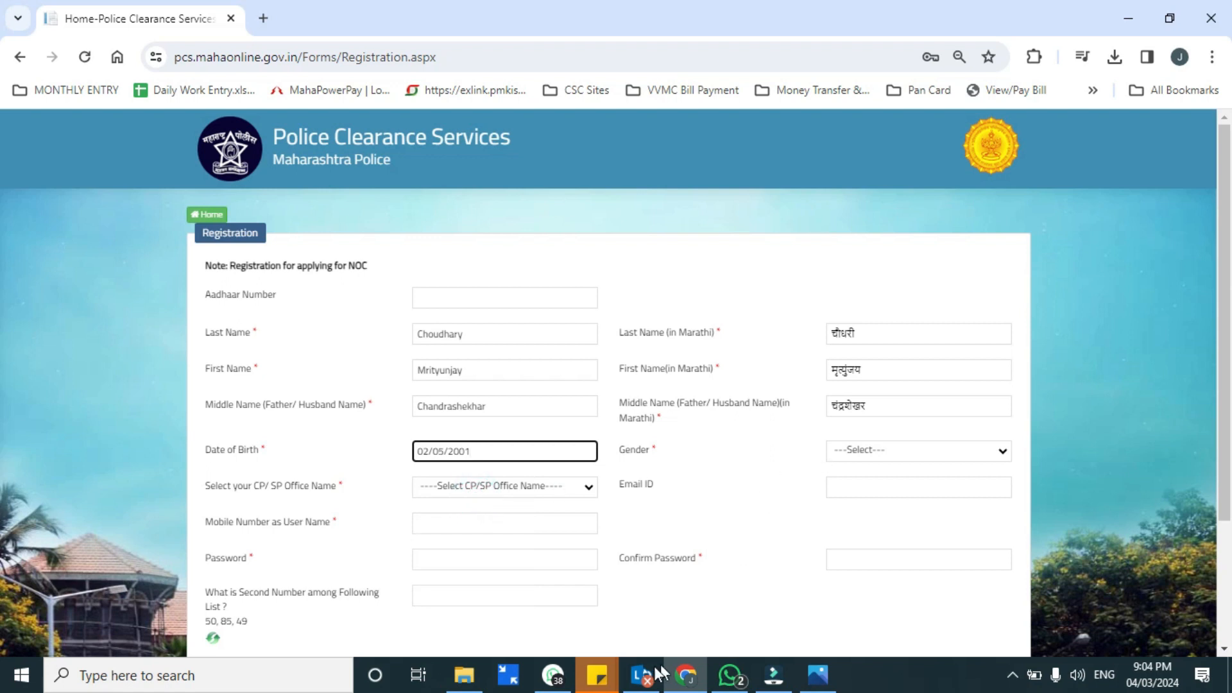
pyautogui.click(825, 683)
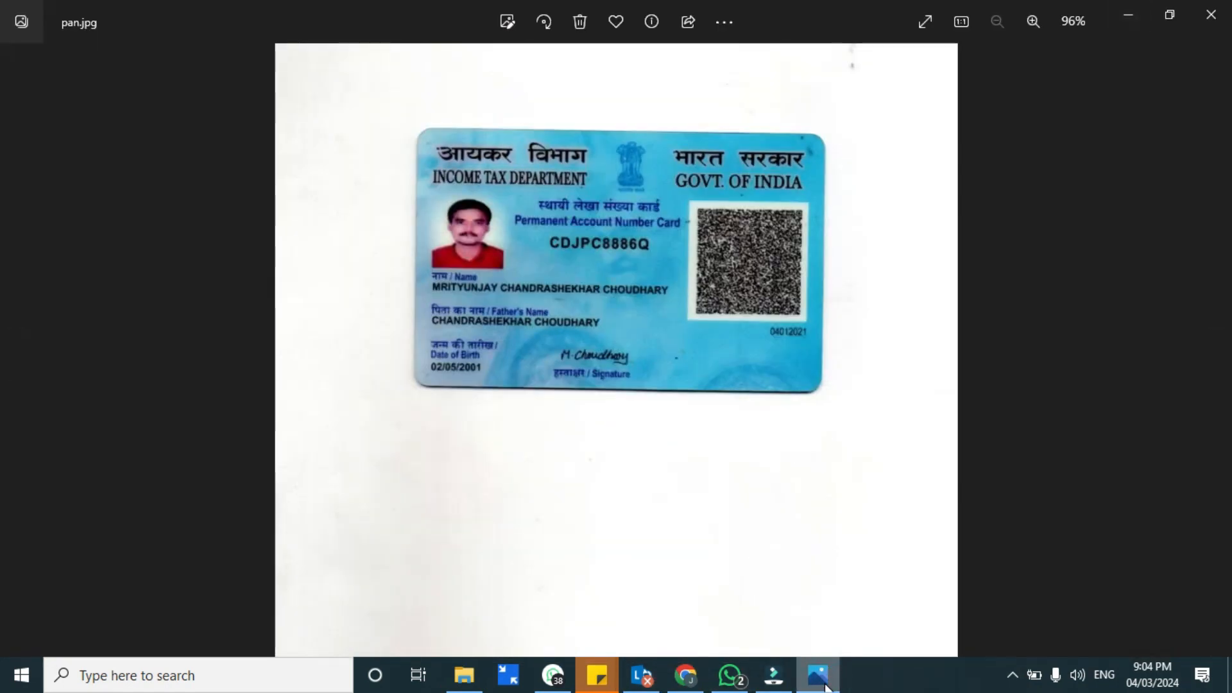
pyautogui.click(825, 684)
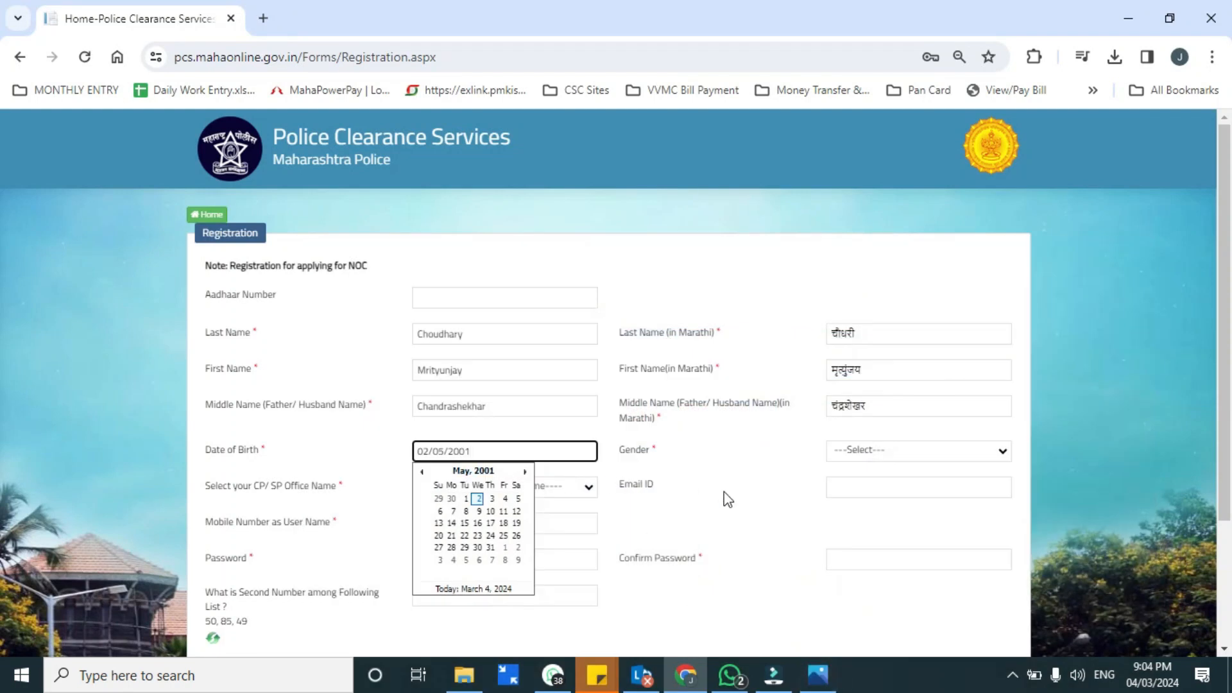
pyautogui.click(822, 536)
# Step: Set gender to Male and choose Mira-Bhayander-Vasai-Virar as the police office
pyautogui.click(860, 453)
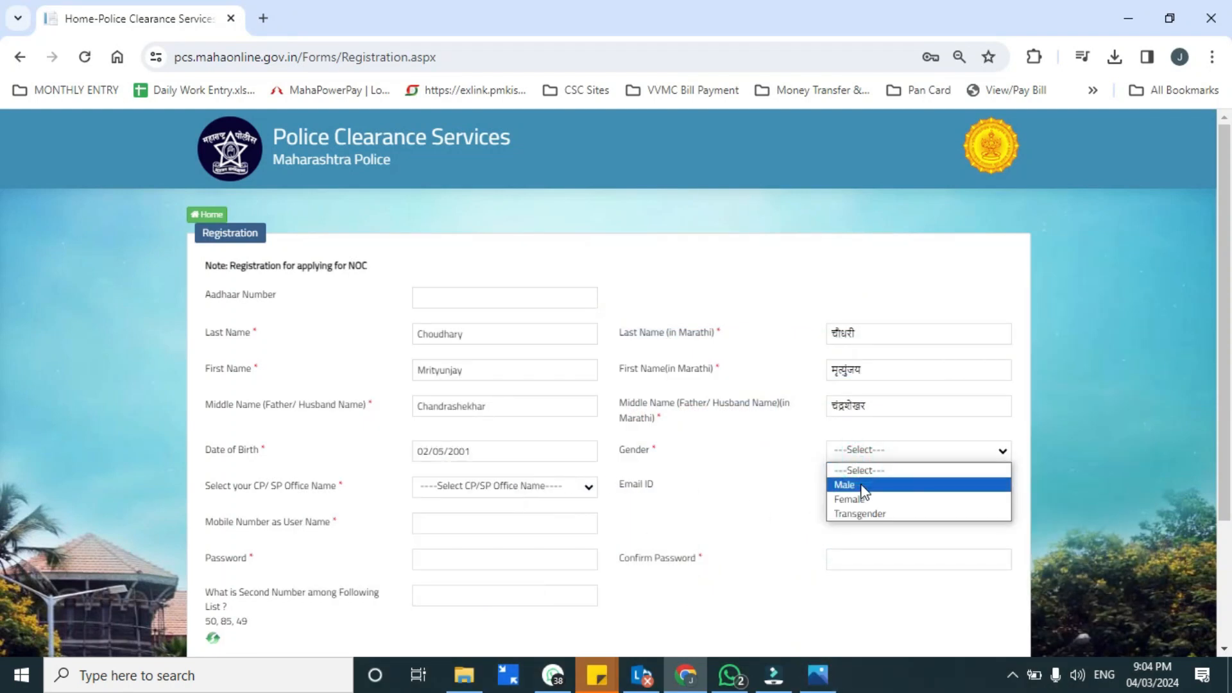
pyautogui.click(864, 491)
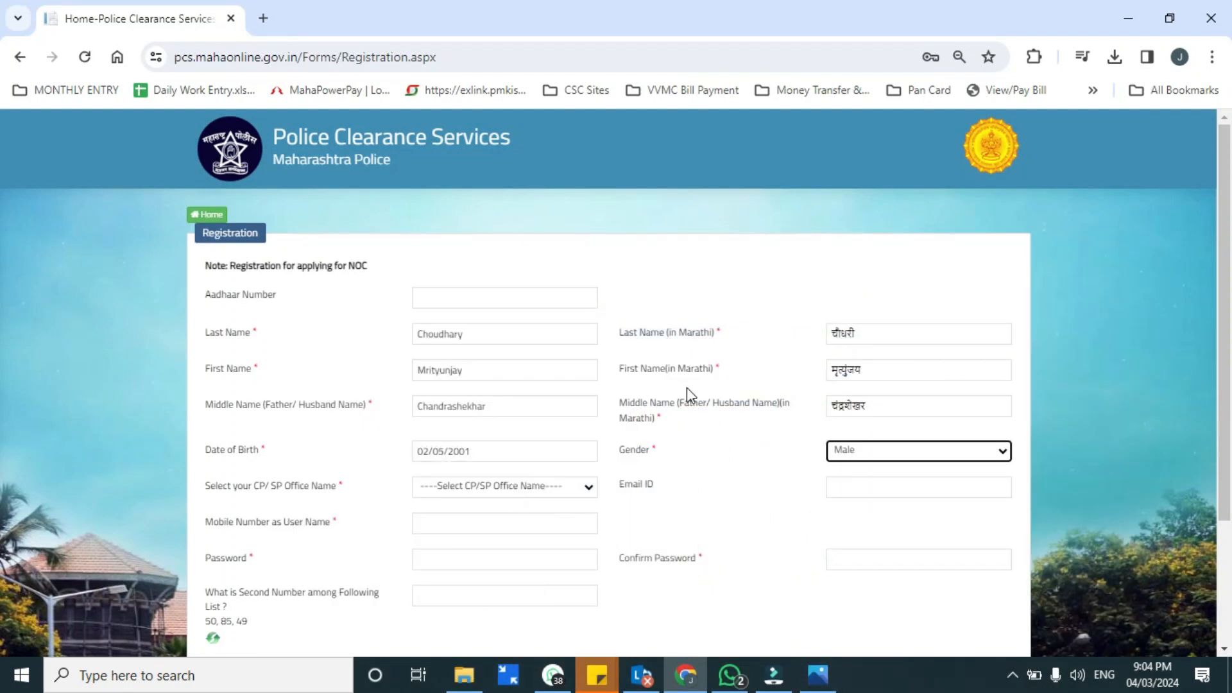
pyautogui.click(516, 499)
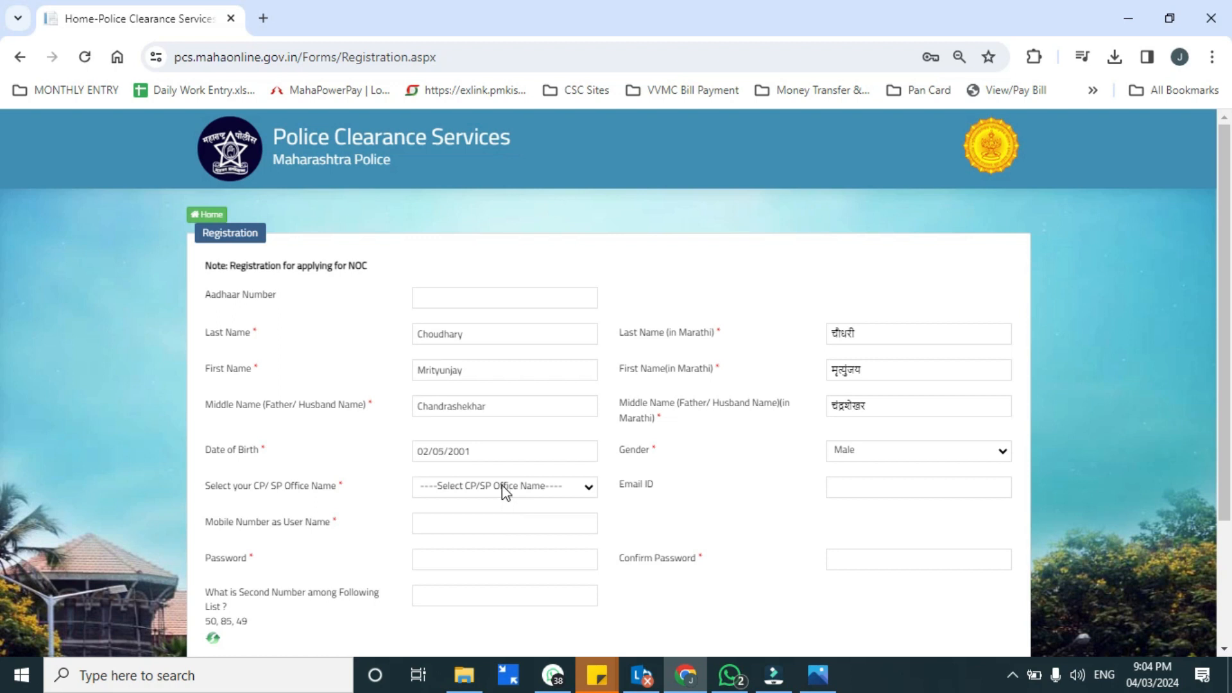
pyautogui.click(502, 485)
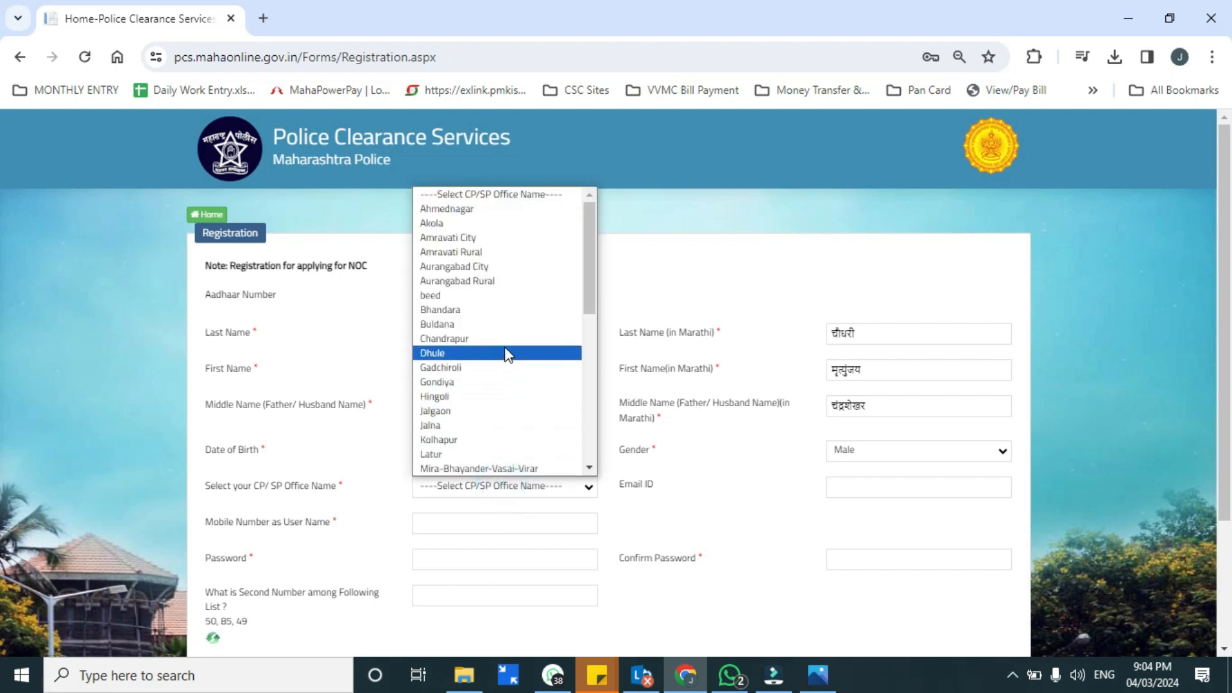
pyautogui.scroll(-5, 505, 350)
pyautogui.scroll(4, 505, 350)
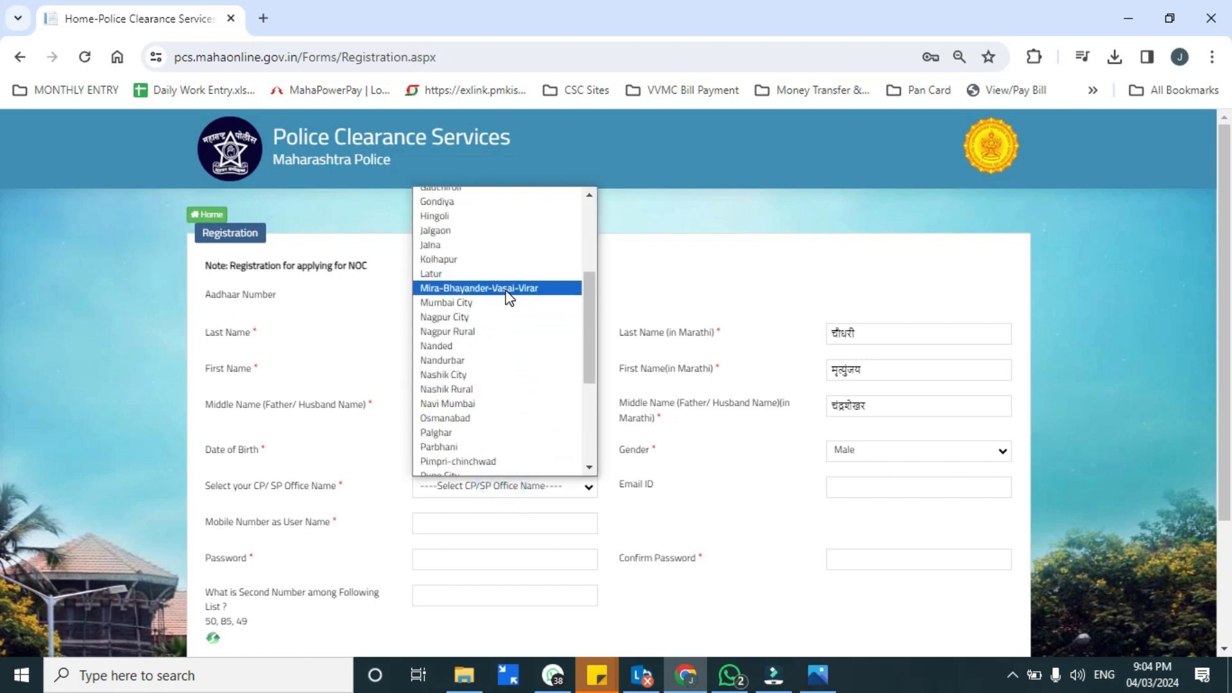
pyautogui.click(520, 290)
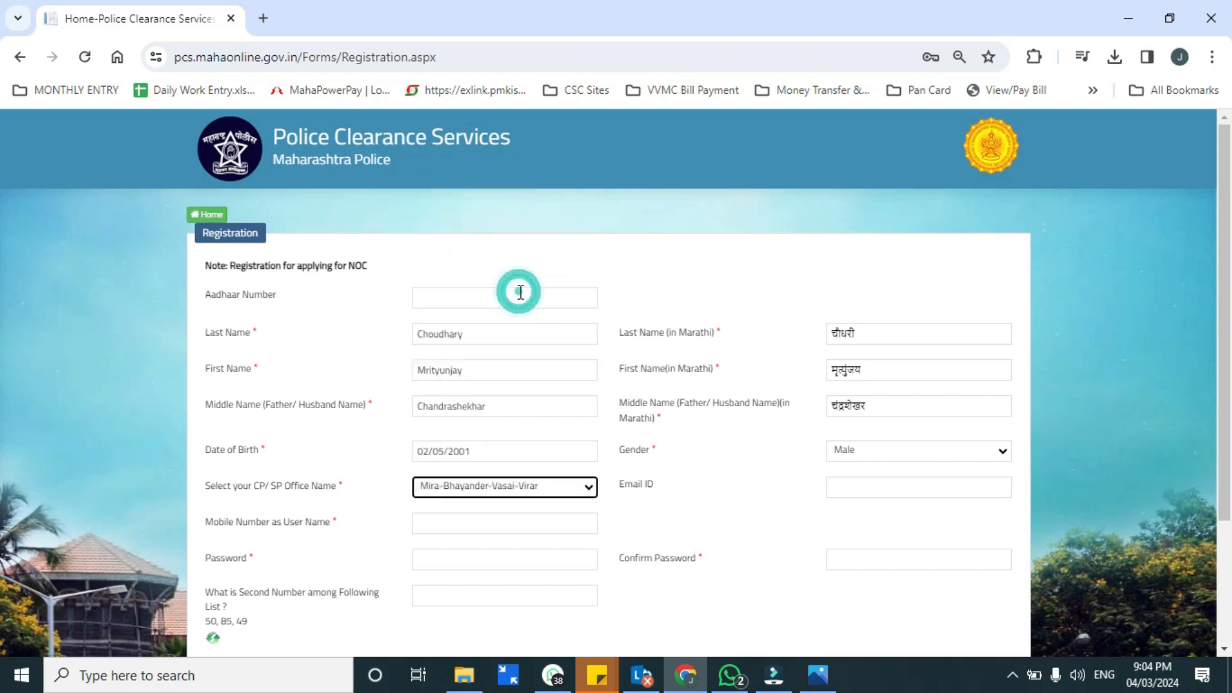
pyautogui.click(668, 482)
pyautogui.click(694, 501)
# Step: Enter the mobile number, password and its confirmation, answer 85, and submit the form
pyautogui.click(482, 523)
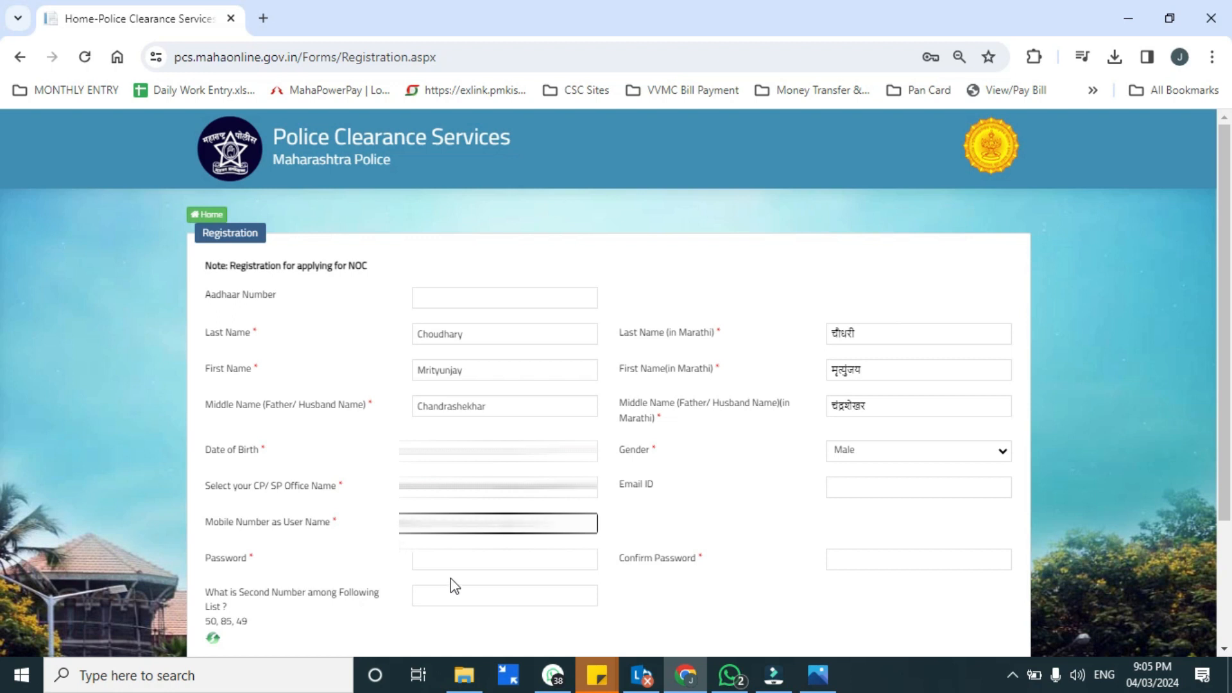
pyautogui.click(467, 565)
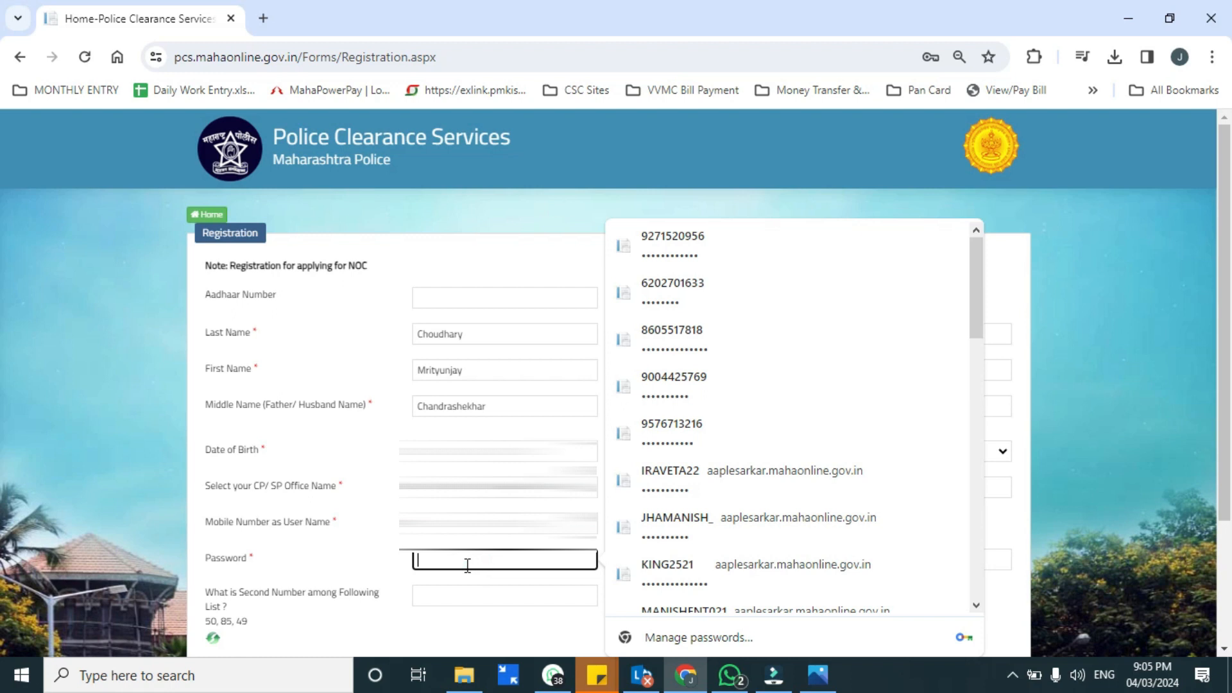
pyautogui.write('•••••••••')
pyautogui.press('Tab')
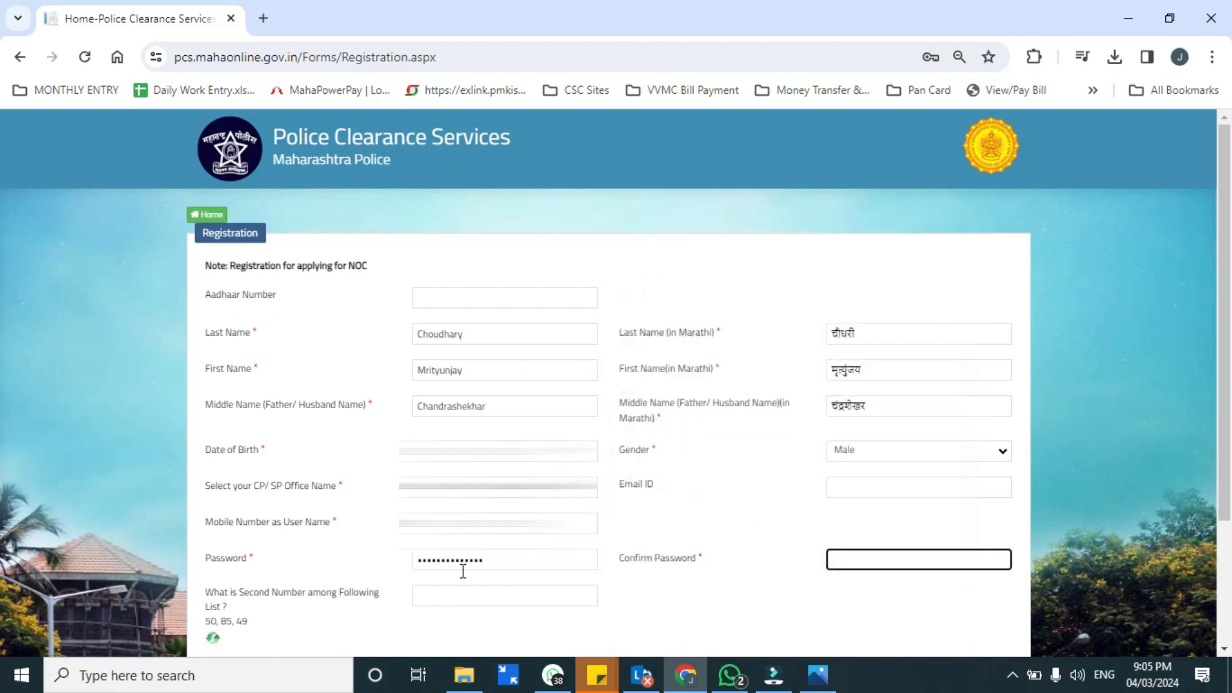
pyautogui.write('•••••••••••••••')
pyautogui.press('Tab')
pyautogui.click(469, 594)
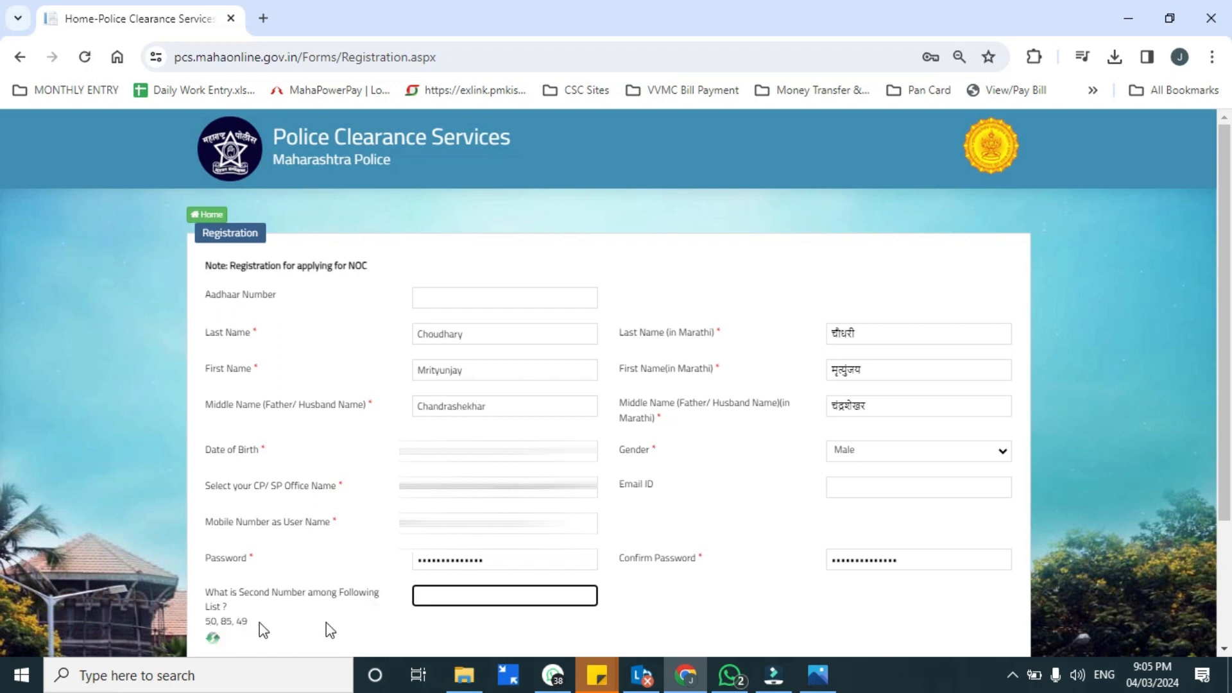
pyautogui.write('85')
pyautogui.scroll(-3, 665, 567)
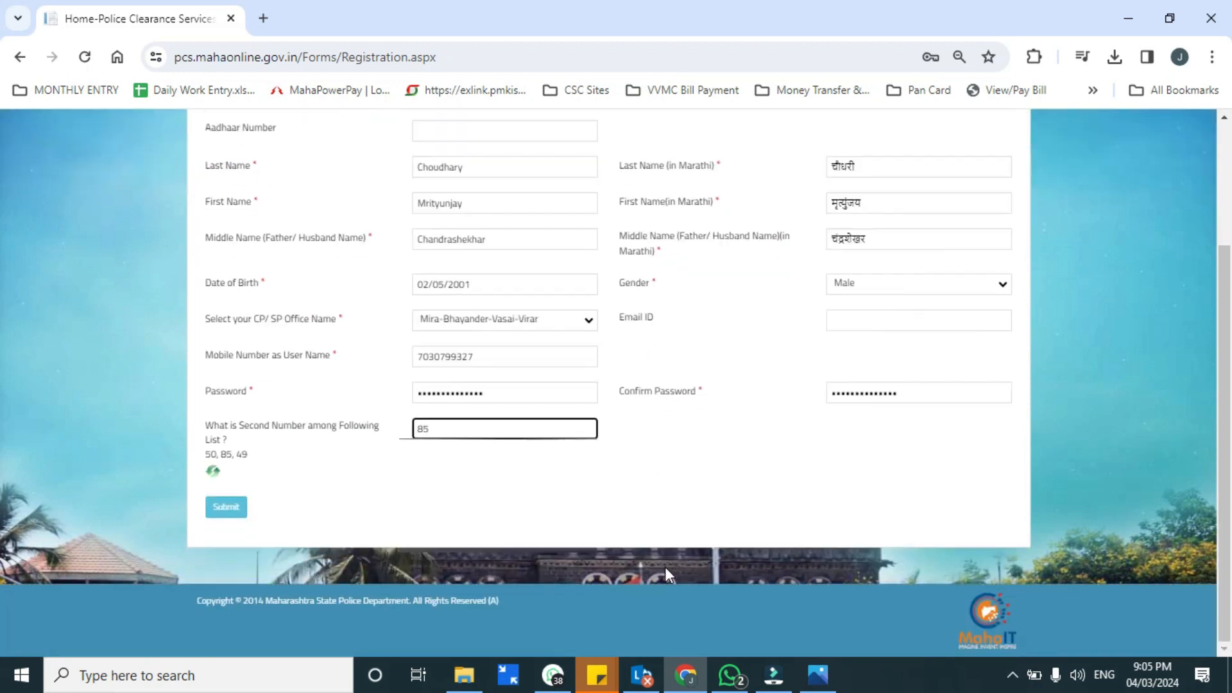
pyautogui.click(222, 507)
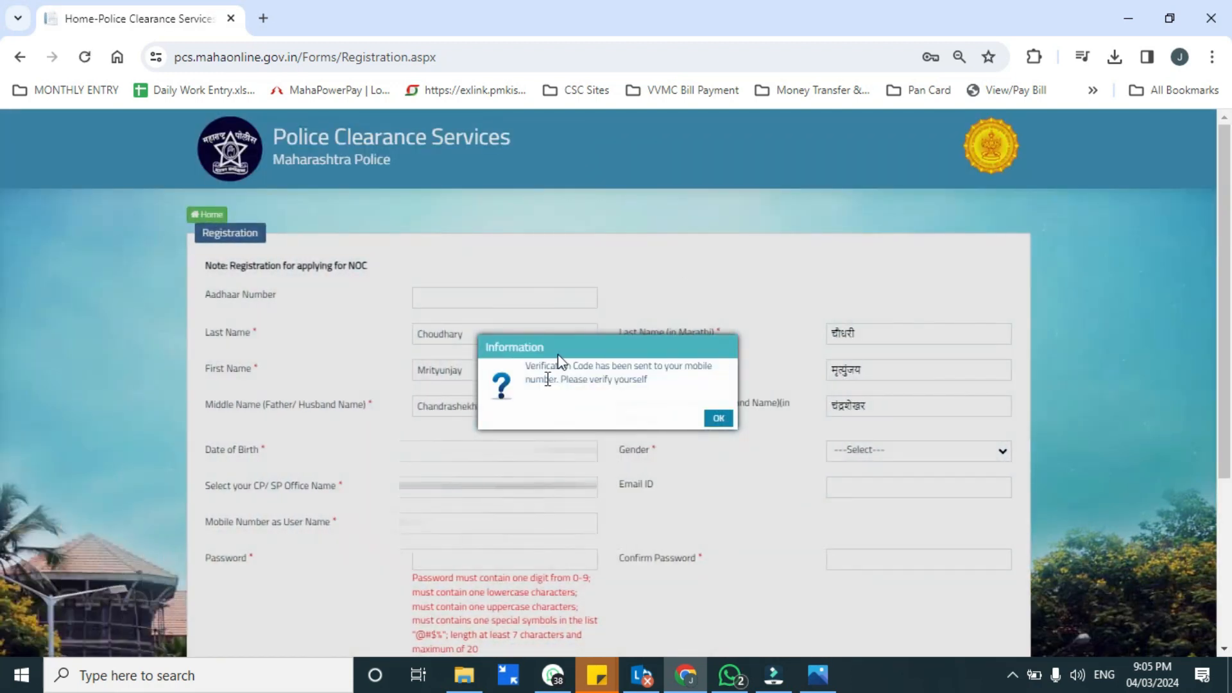
# Step: Enter the SMS verification code, verify it, and acknowledge the successful registration
pyautogui.click(717, 419)
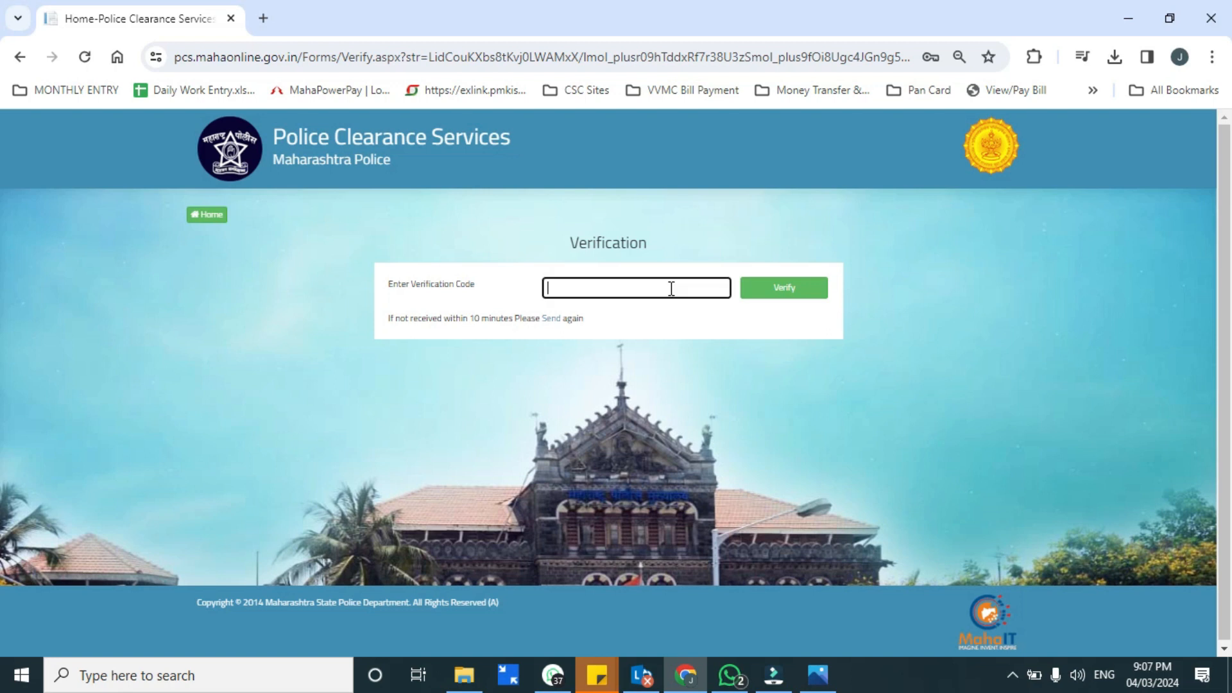
pyautogui.click(670, 287)
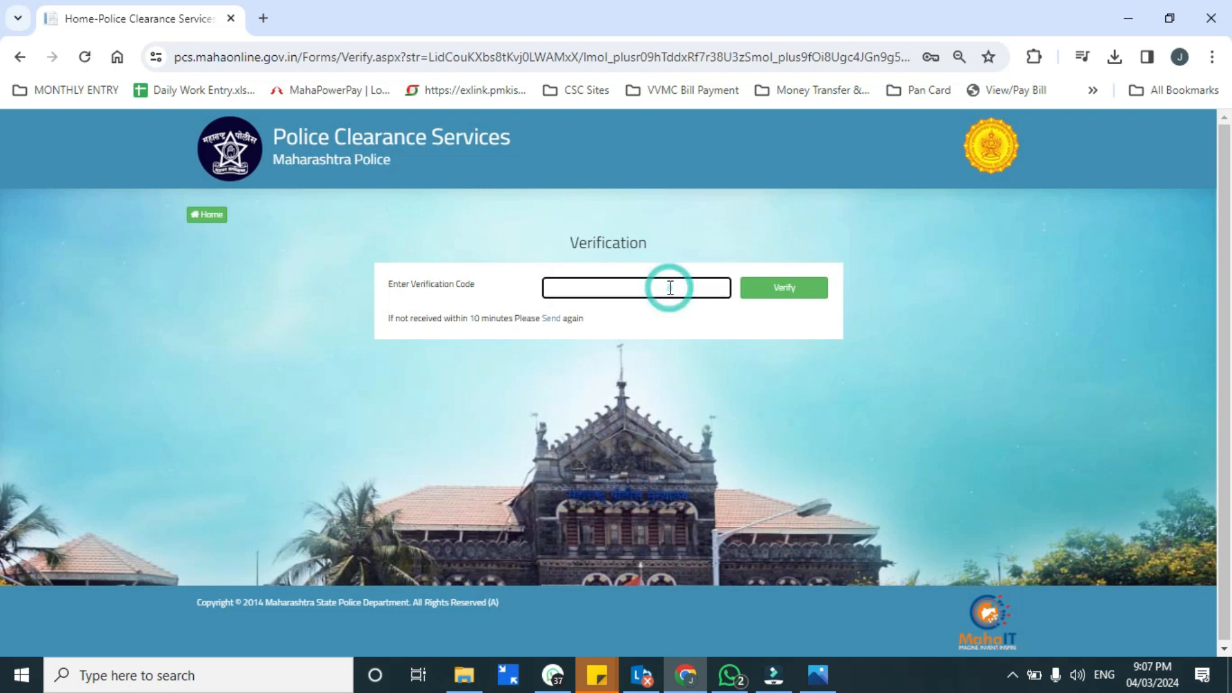
pyautogui.click(778, 294)
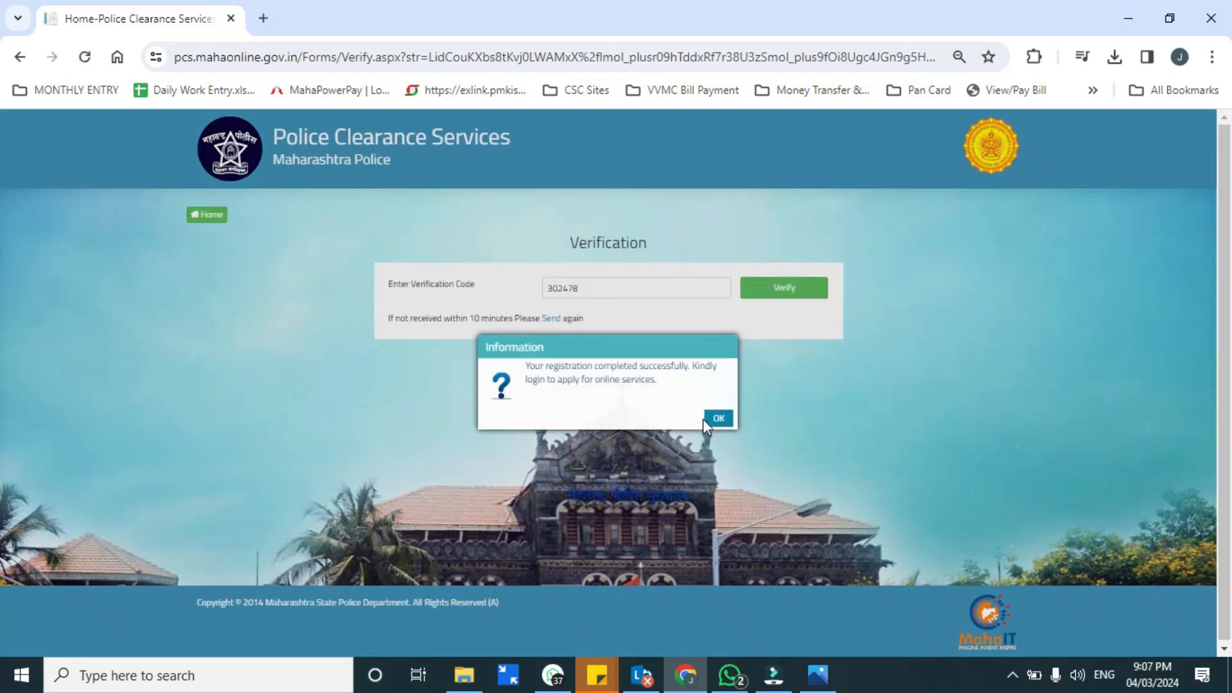
pyautogui.click(718, 419)
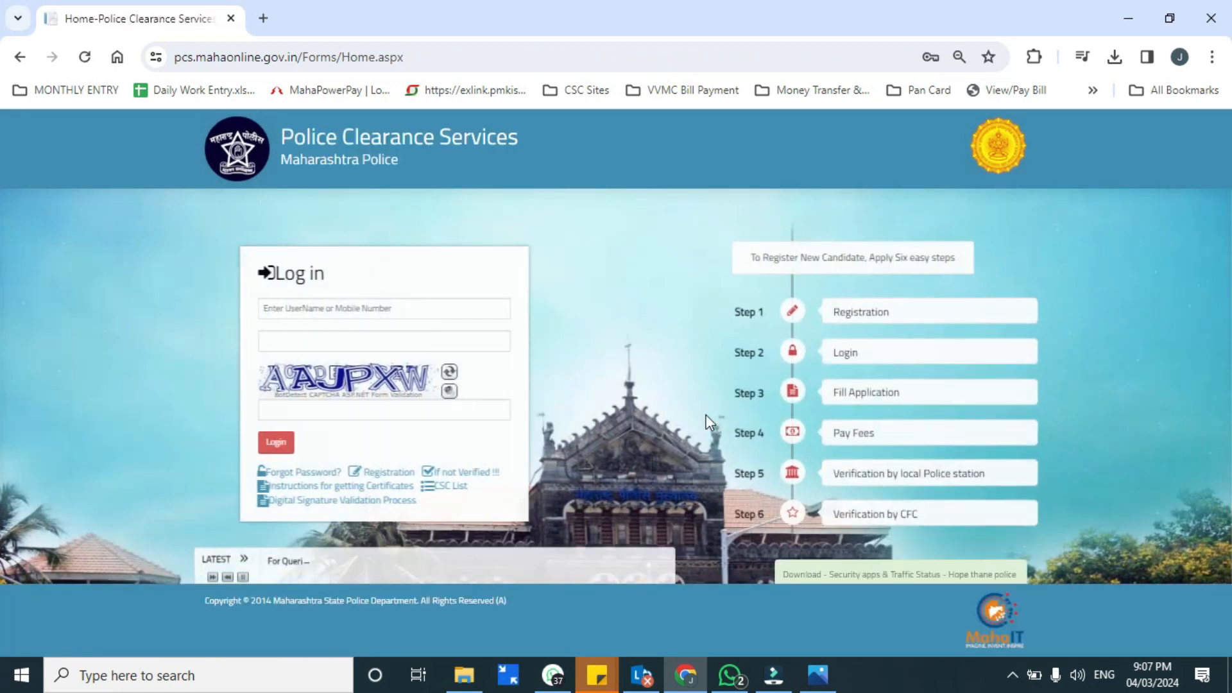
# Step: Log in with the registered mobile number, password and the displayed captcha text
pyautogui.click(374, 308)
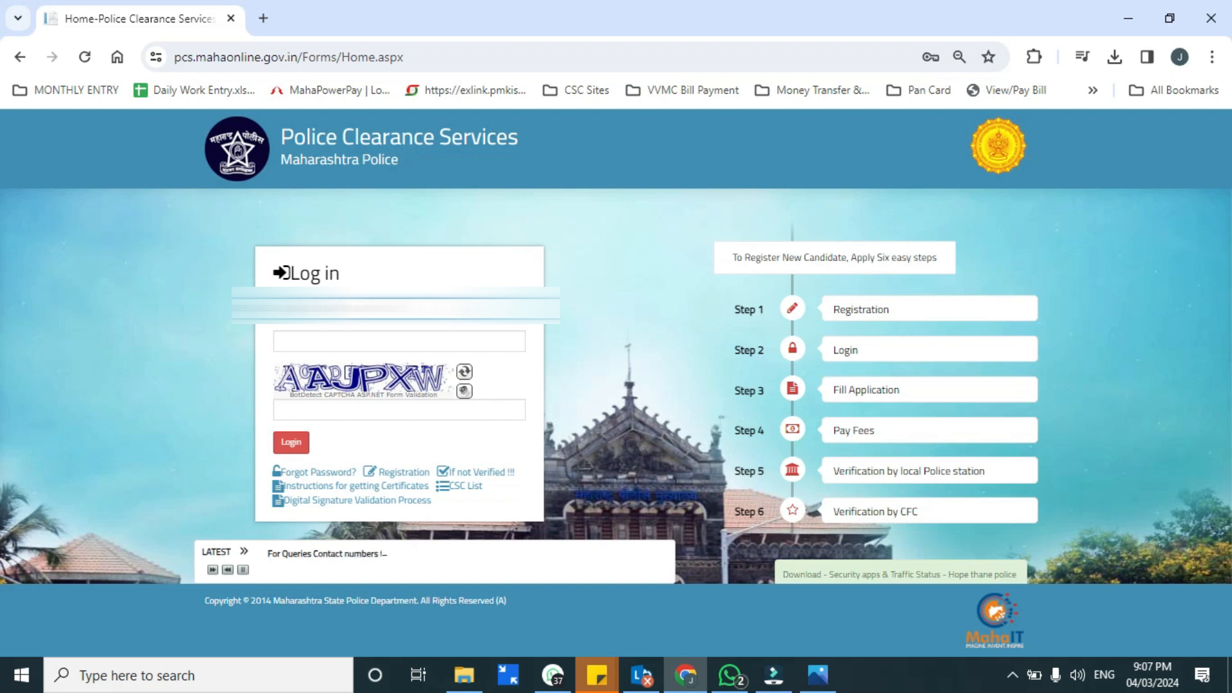
pyautogui.click(399, 340)
pyautogui.write('••••••••••')
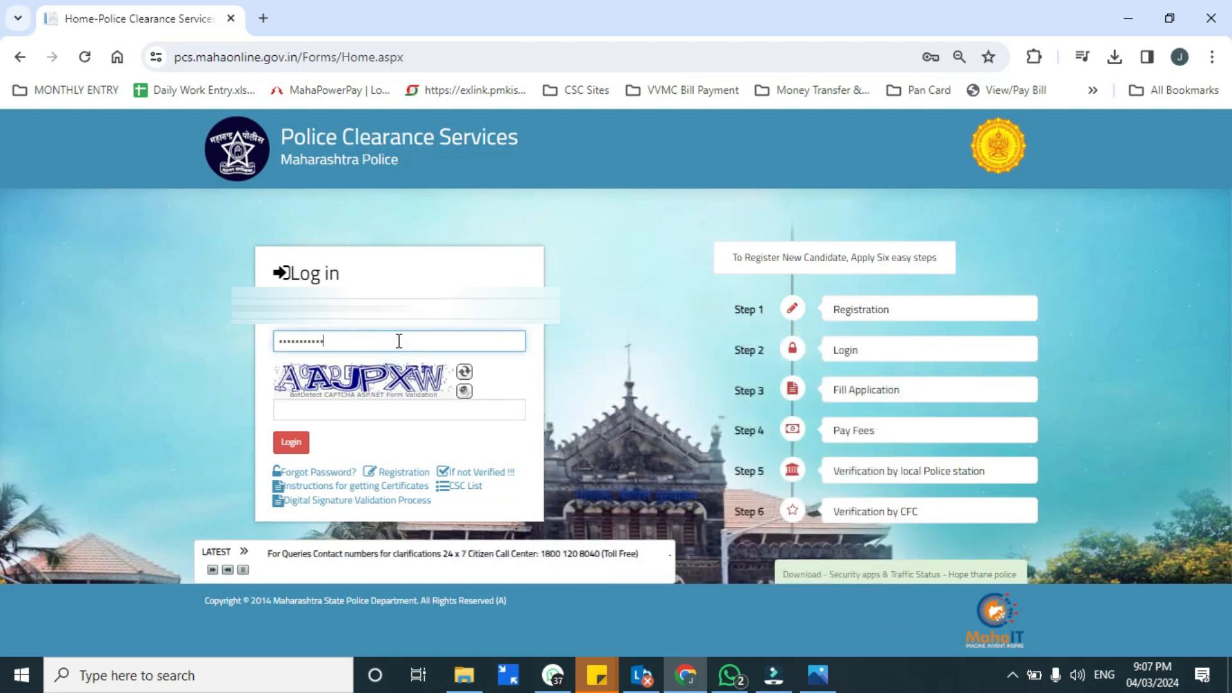
pyautogui.write('•')
pyautogui.press('Tab')
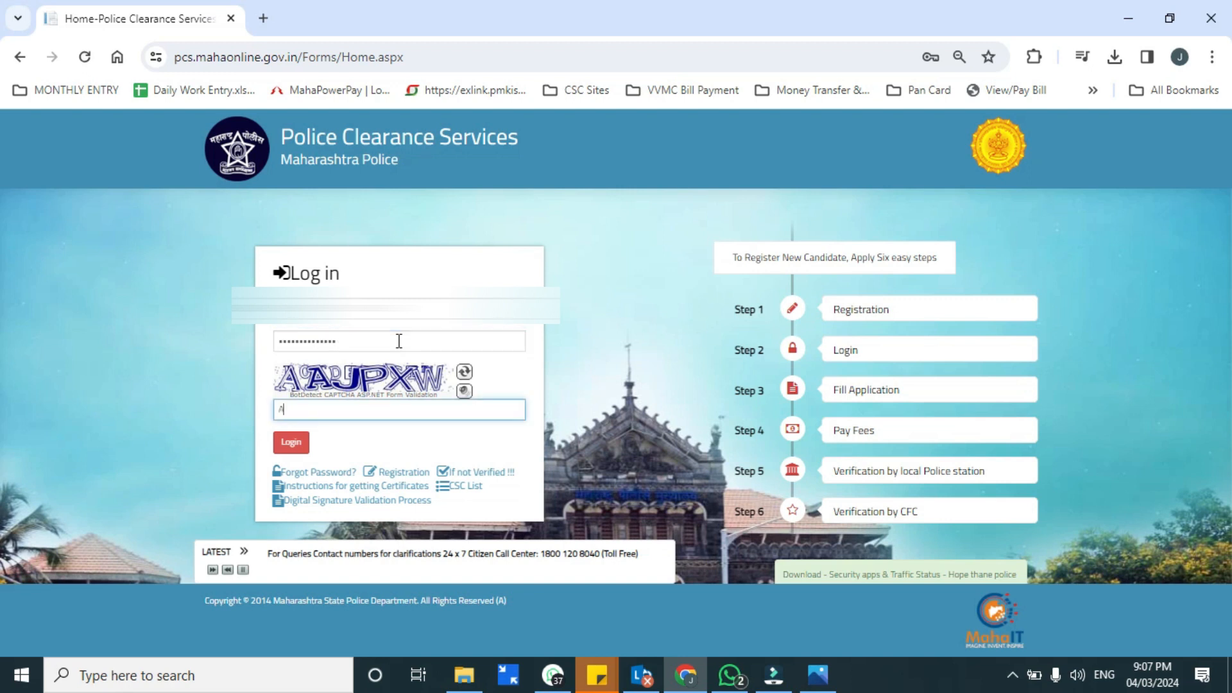
pyautogui.write('AAJP')
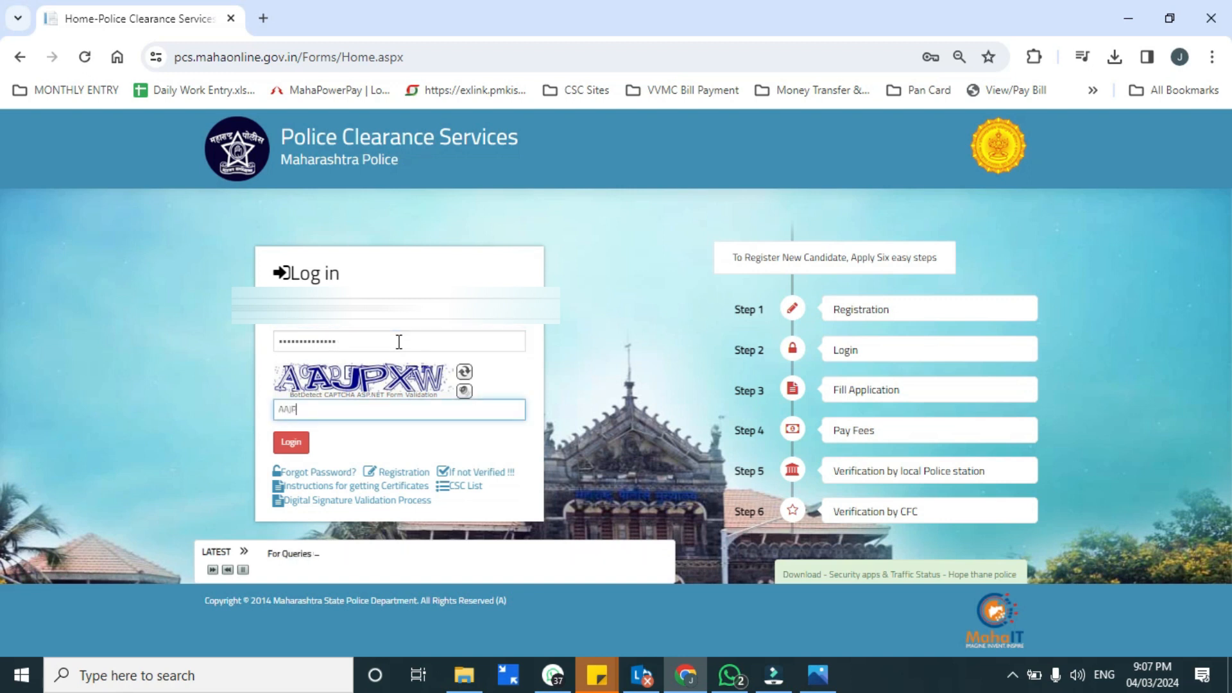
pyautogui.write('XW')
pyautogui.click(290, 443)
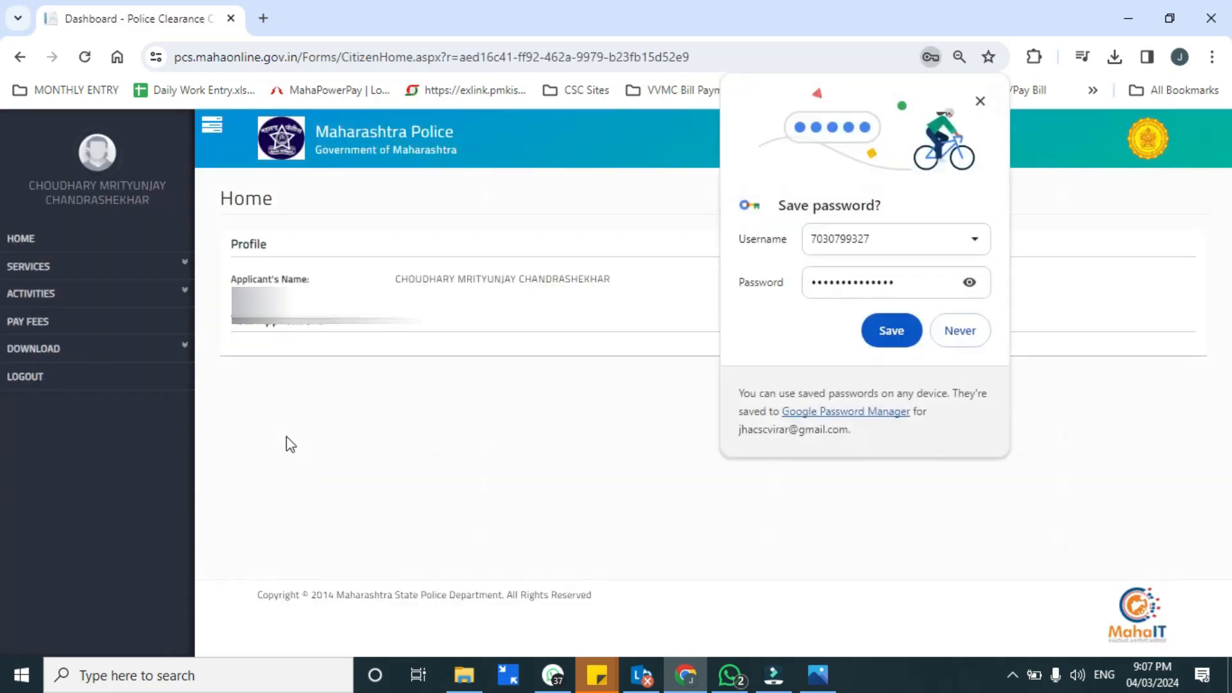
# Step: Save the login password in Chrome and start a Windows taskbar search
pyautogui.click(890, 331)
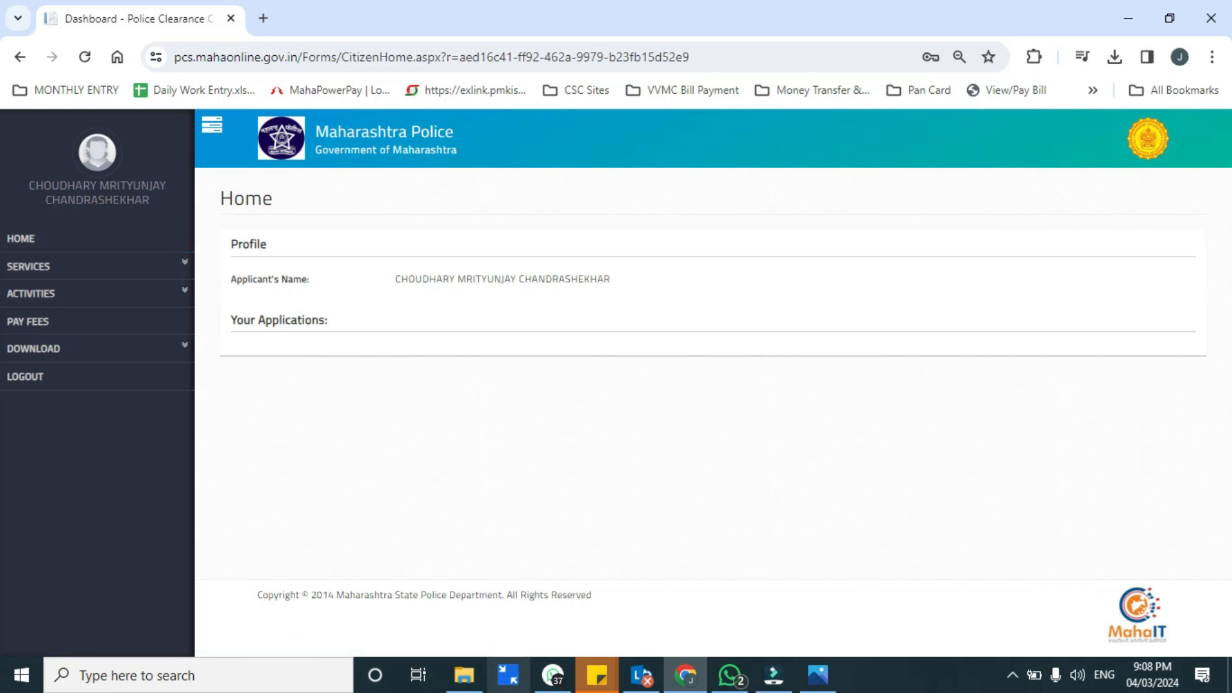
pyautogui.click(290, 677)
# Step: Launch Snipping Tool via 'SNIPI' and capture nearly the whole dashboard screen
pyautogui.write('SNIPI')
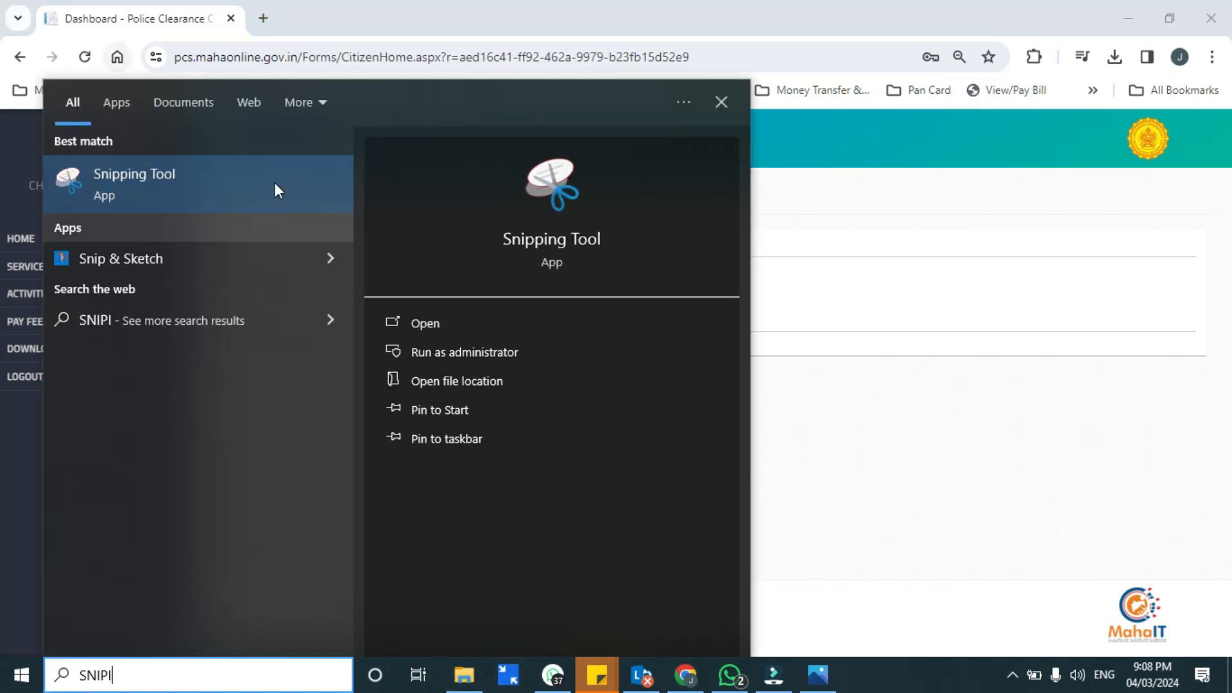
pyautogui.click(273, 180)
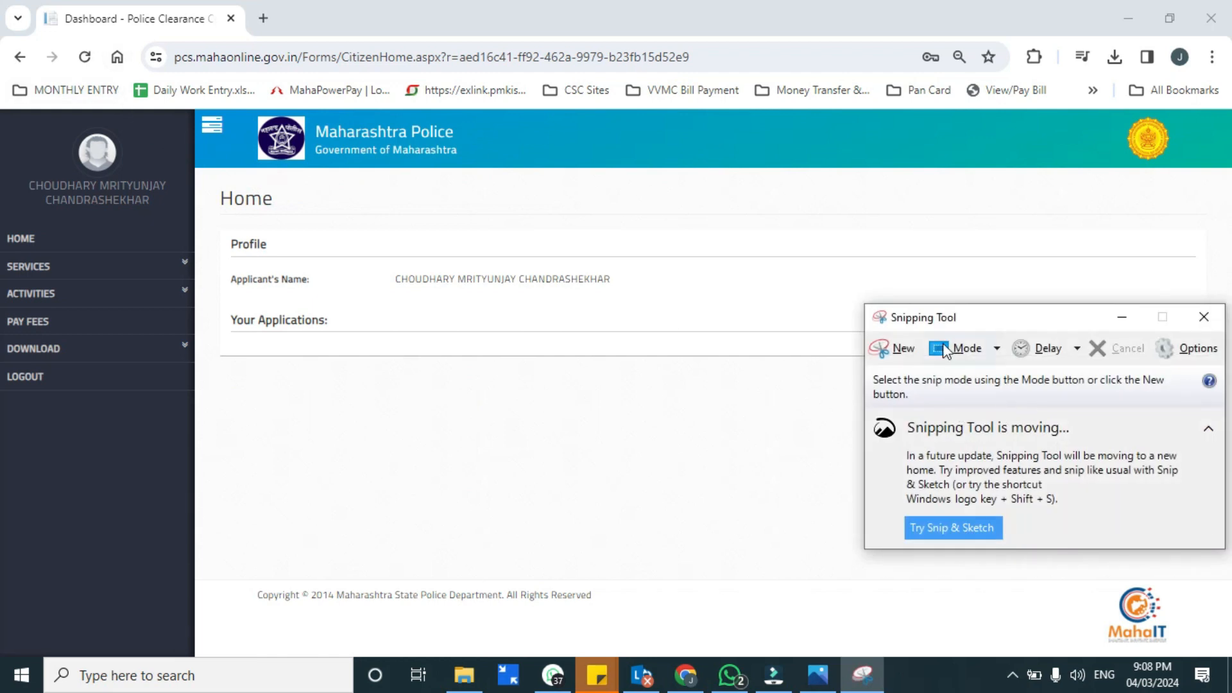
pyautogui.click(895, 348)
pyautogui.moveTo(1, 41); pyautogui.dragTo(1222, 640)
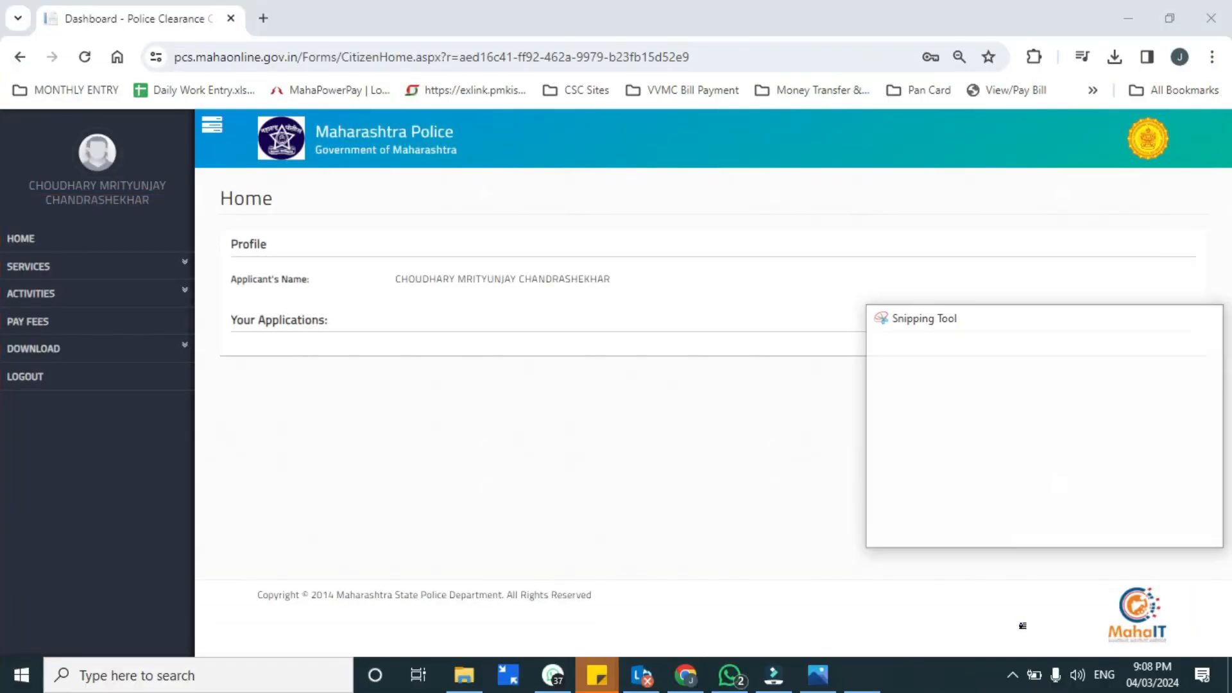
pyautogui.click(881, 672)
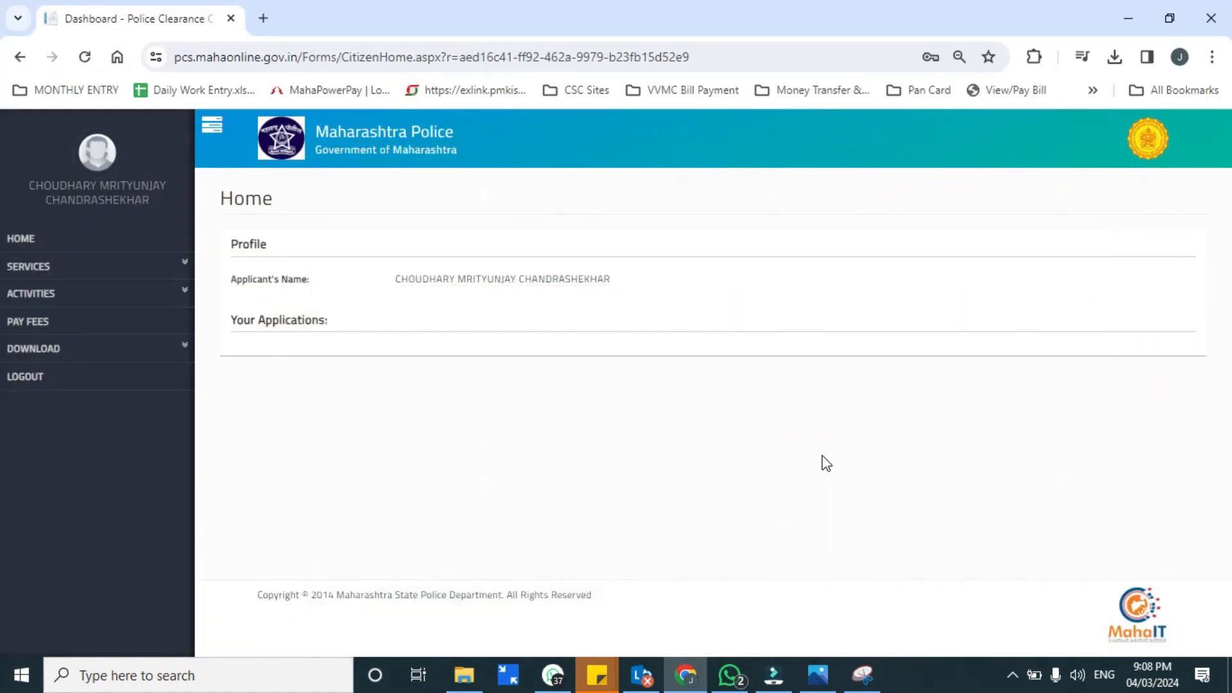
pyautogui.click(867, 683)
# Step: Save the snip as PNG '1' in the Downloads\blog folder
pyautogui.rightClick(855, 470)
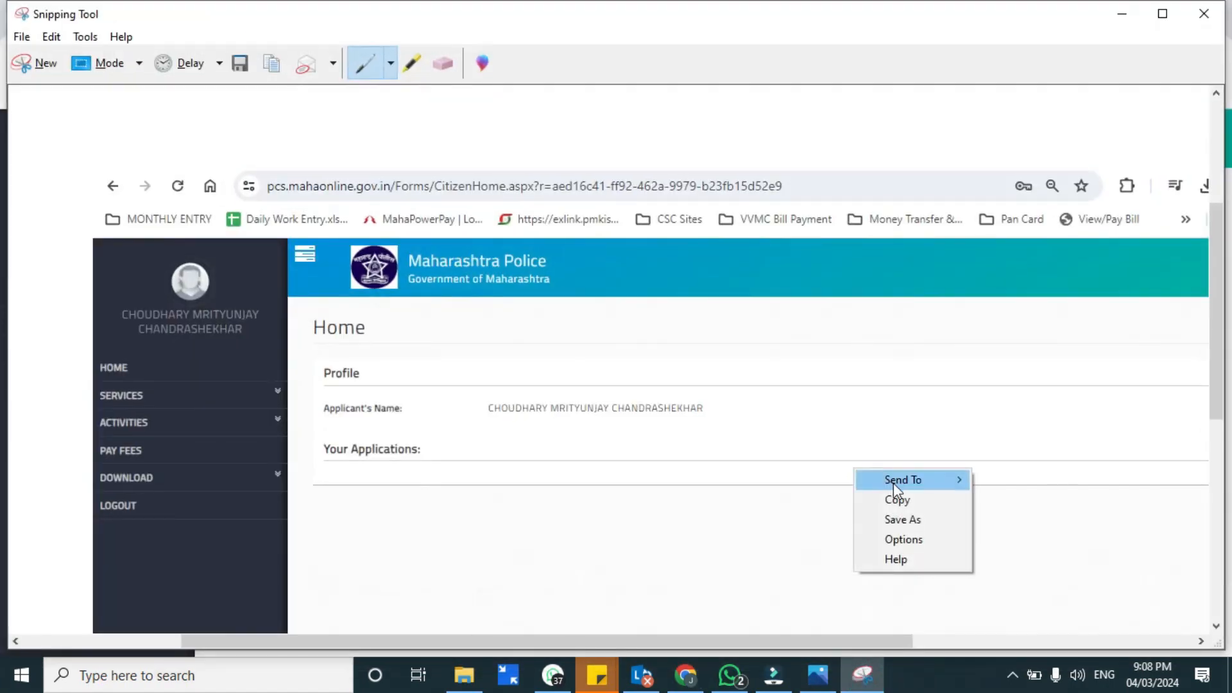
pyautogui.click(915, 513)
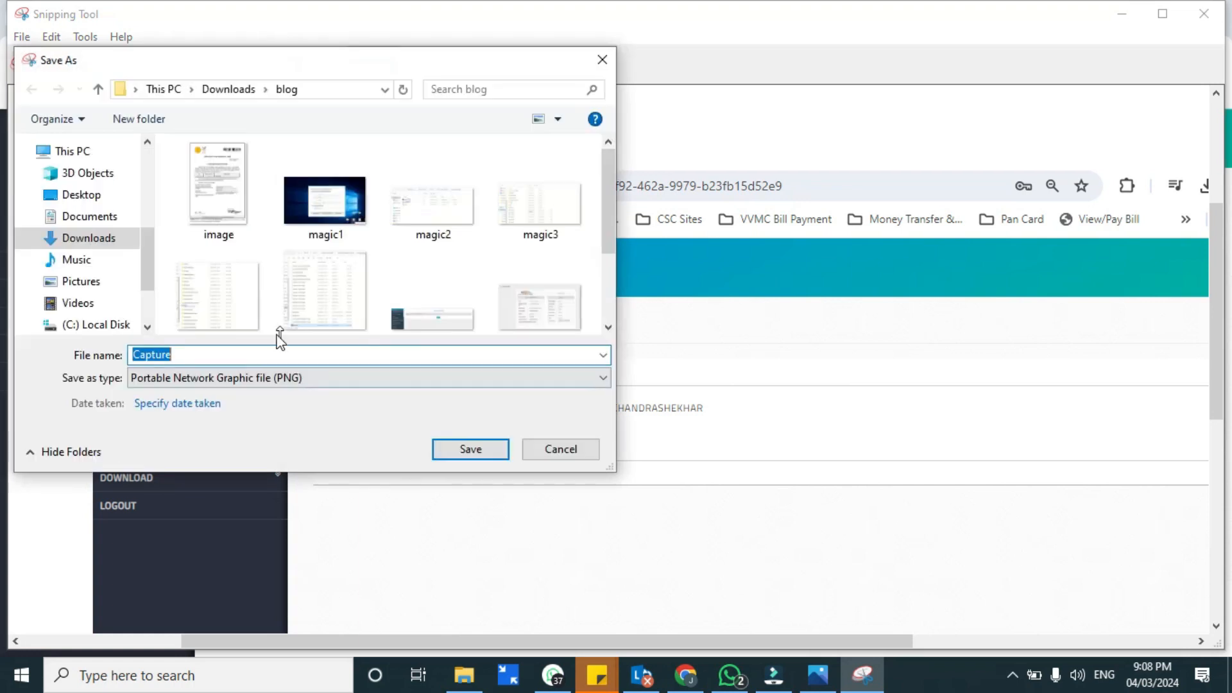
pyautogui.write('1')
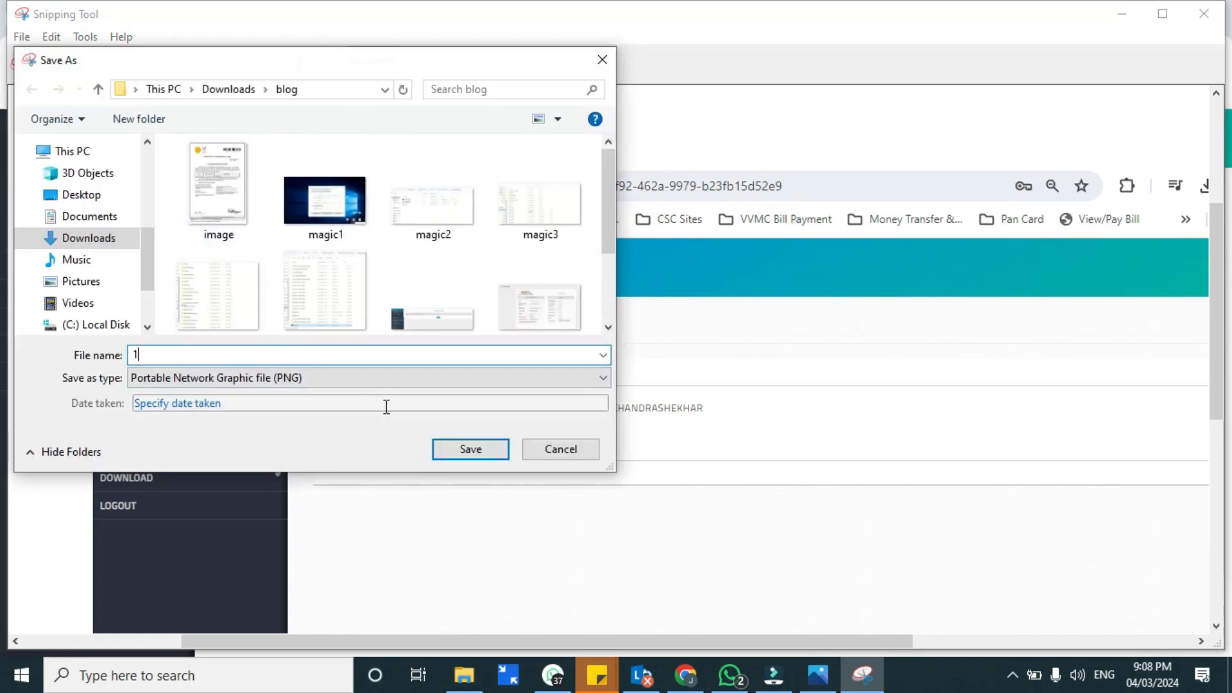
pyautogui.click(481, 451)
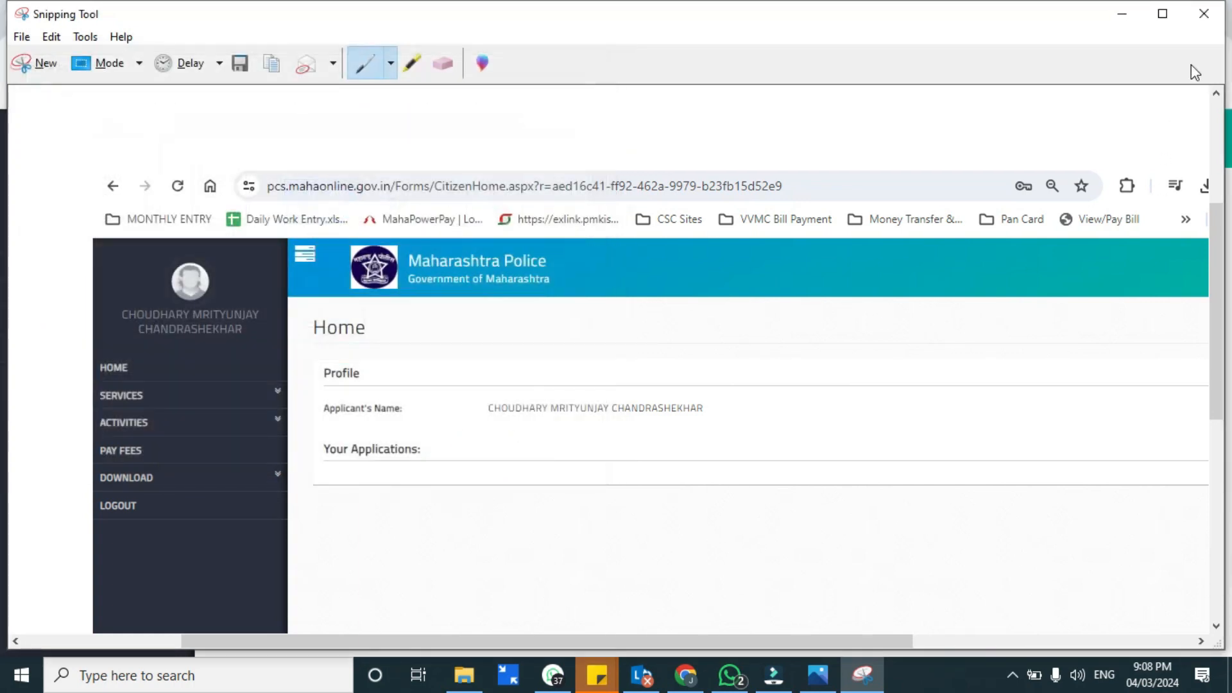
# Step: Return to the browser and choose SERVICES > CHARACTER CERTIFICATE, scrolling down its instructions
pyautogui.click(1130, 14)
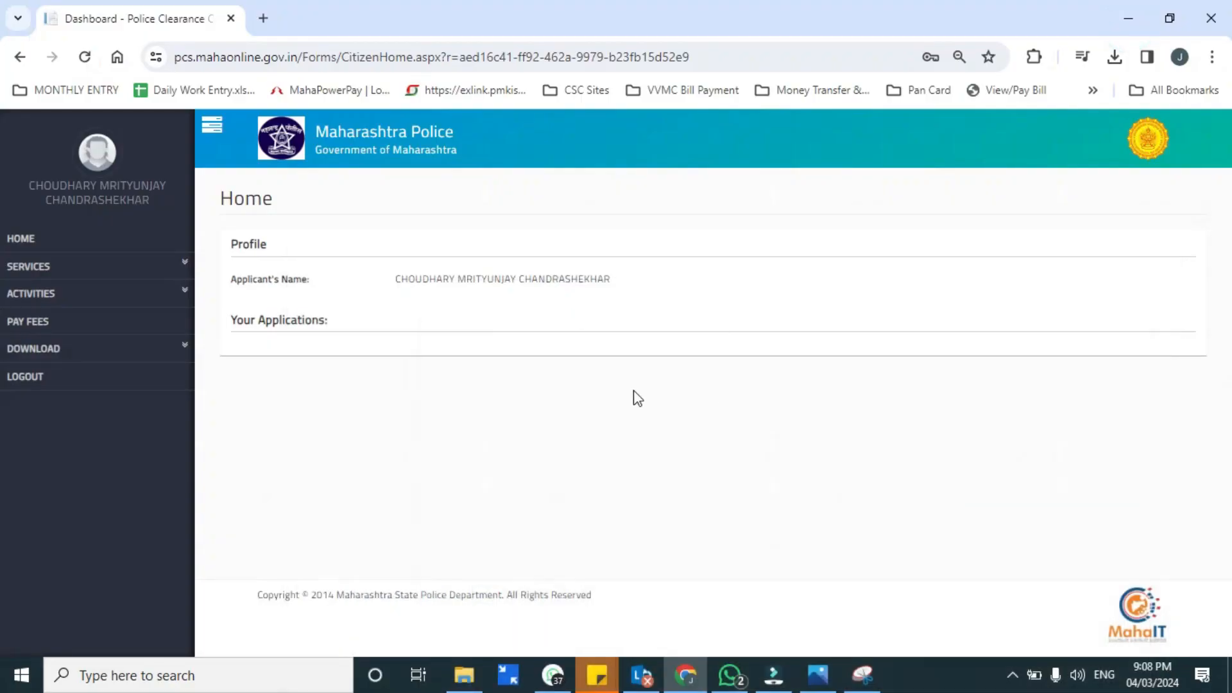
pyautogui.click(133, 267)
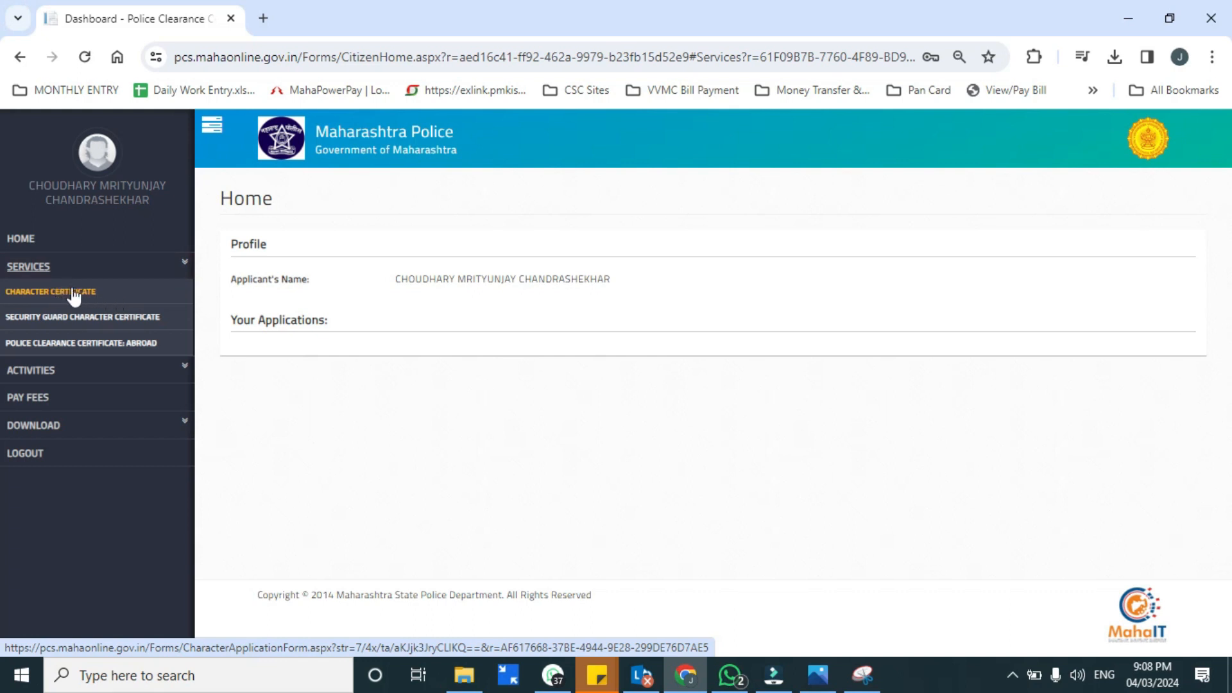
pyautogui.click(78, 290)
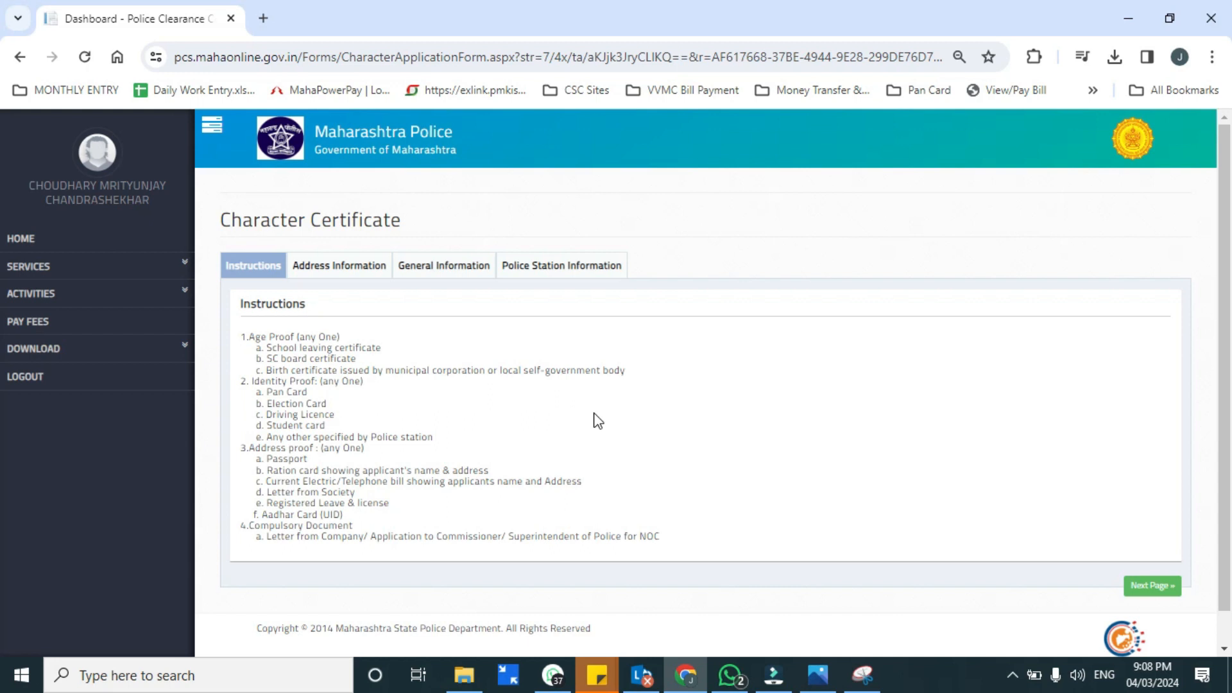
pyautogui.scroll(-1, 598, 421)
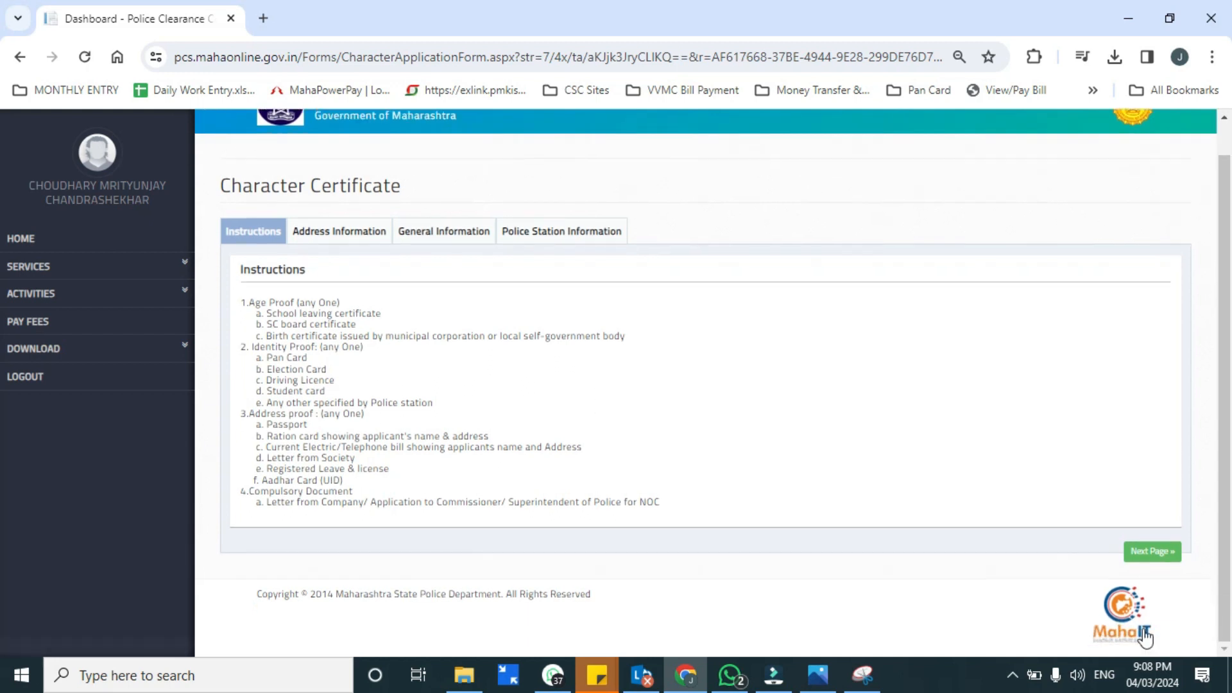
# Step: Continue to the Address Information form and fill the certificate name abbreviation in English and Marathi
pyautogui.click(1147, 551)
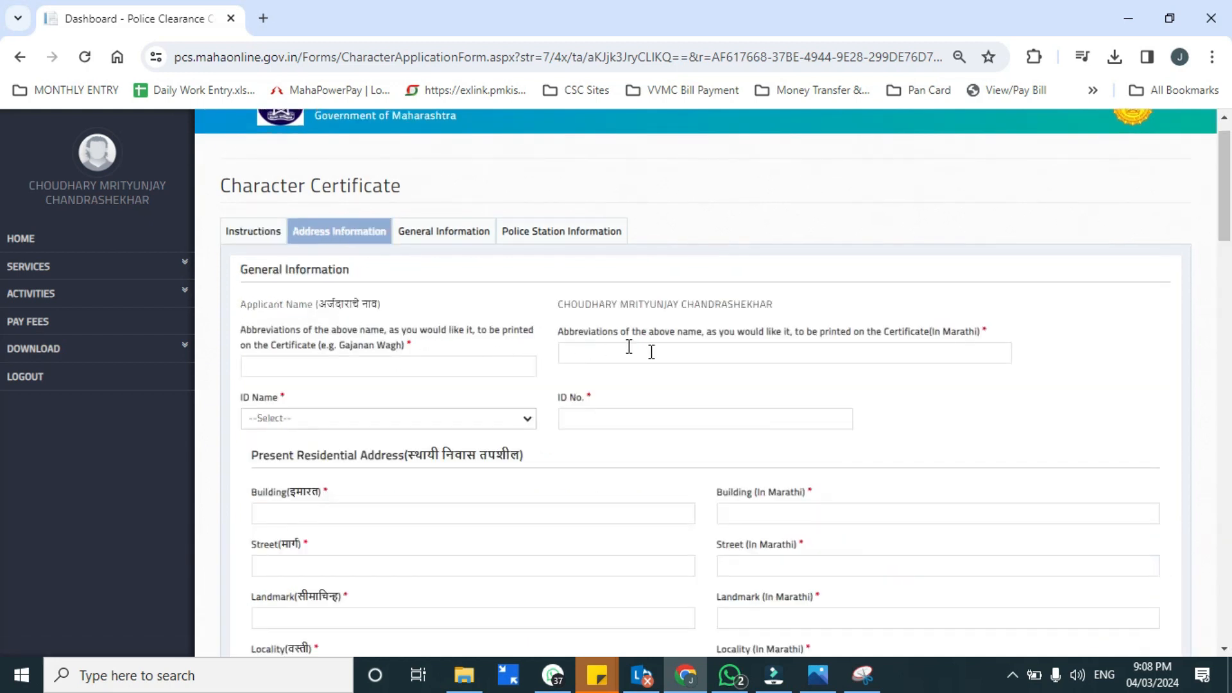
pyautogui.scroll(1, 719, 379)
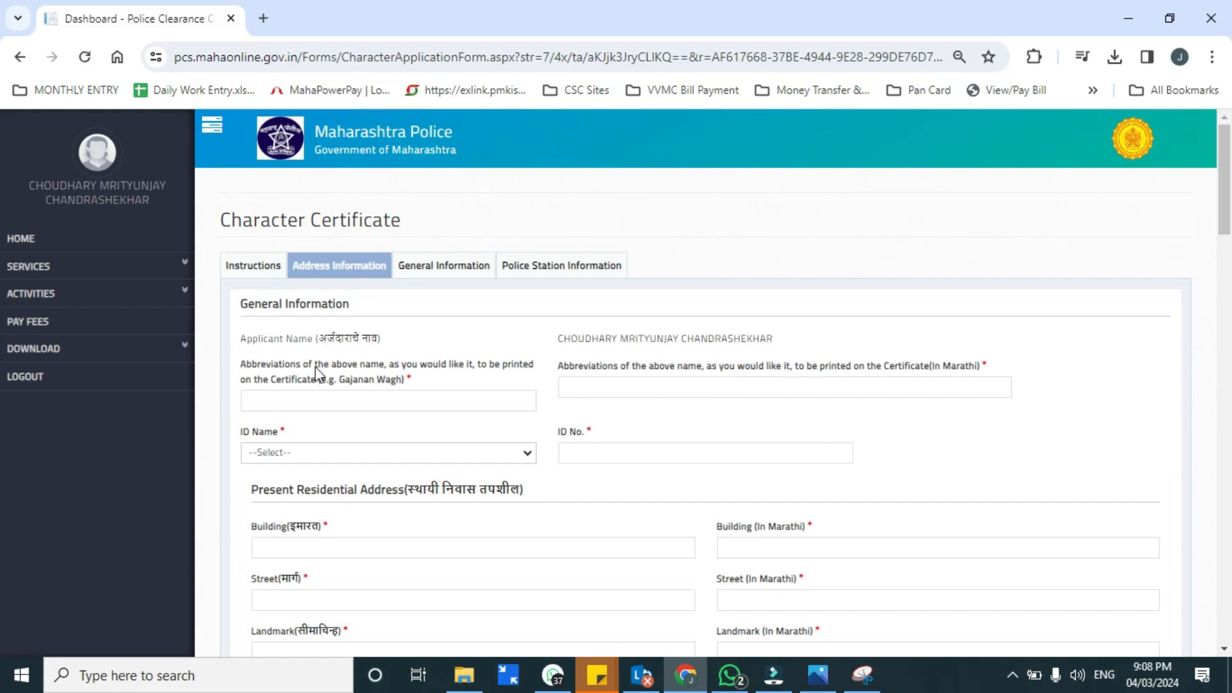
pyautogui.moveTo(326, 333); pyautogui.dragTo(435, 336)
pyautogui.click(435, 338)
pyautogui.click(391, 404)
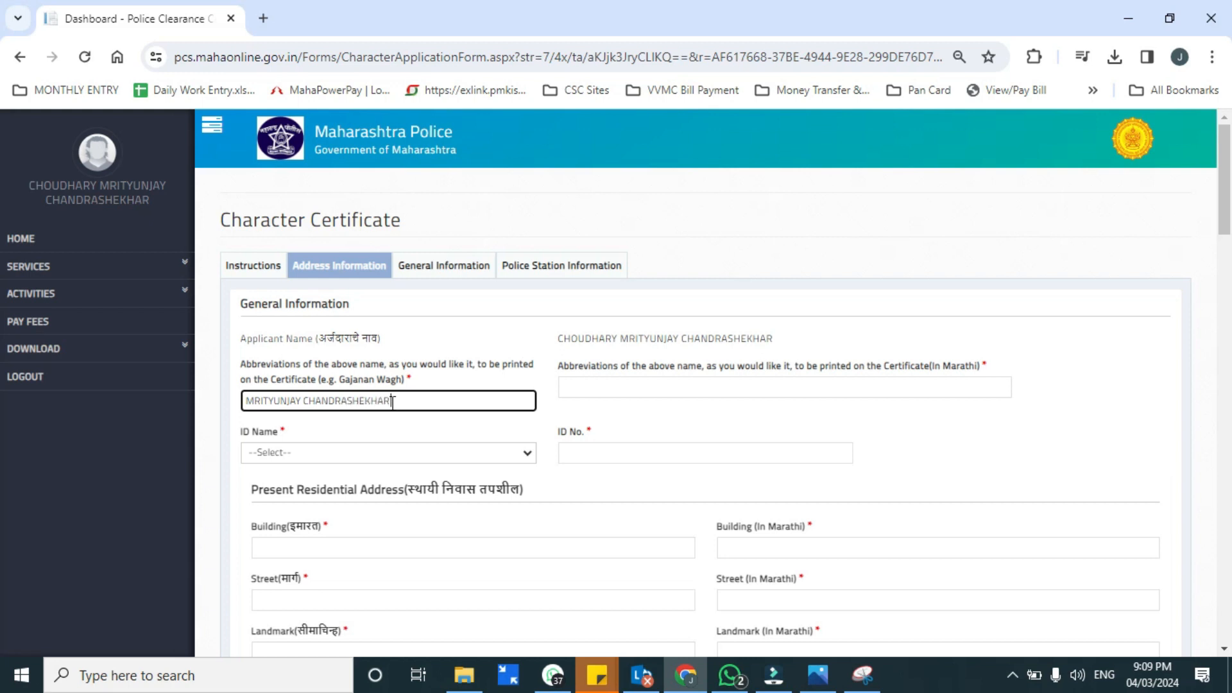
pyautogui.press('Tab')
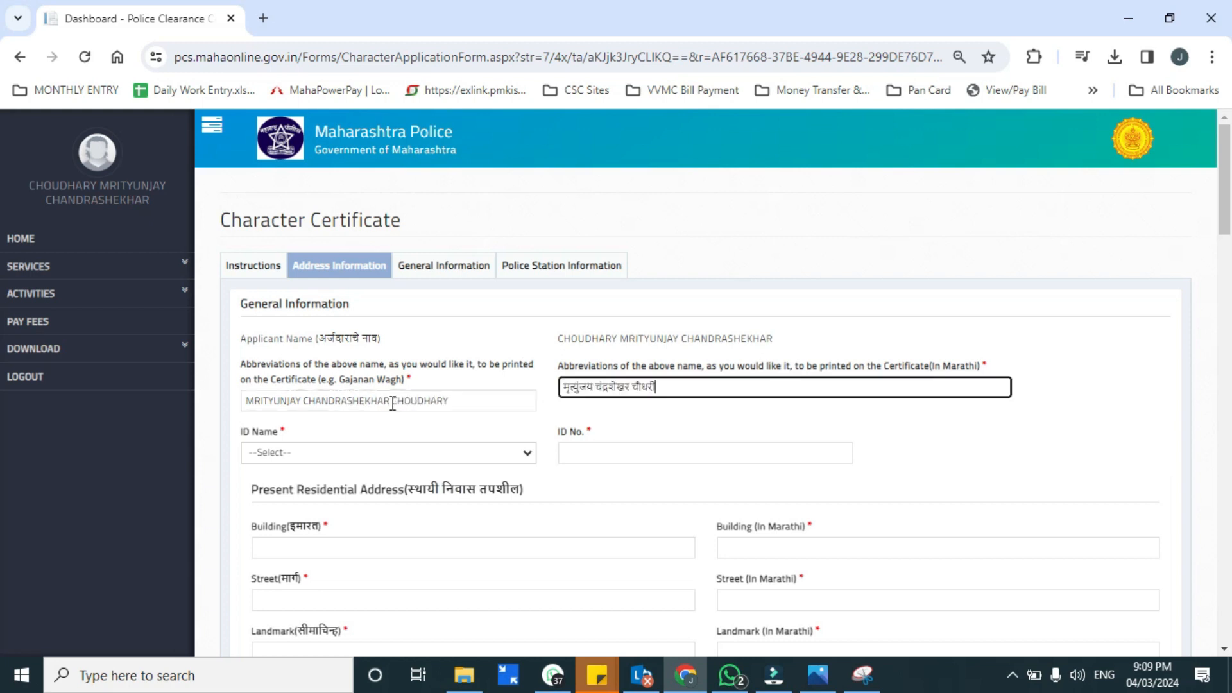
# Step: Set the ID Name to PAN Card and move to the ID No. field
pyautogui.click(403, 453)
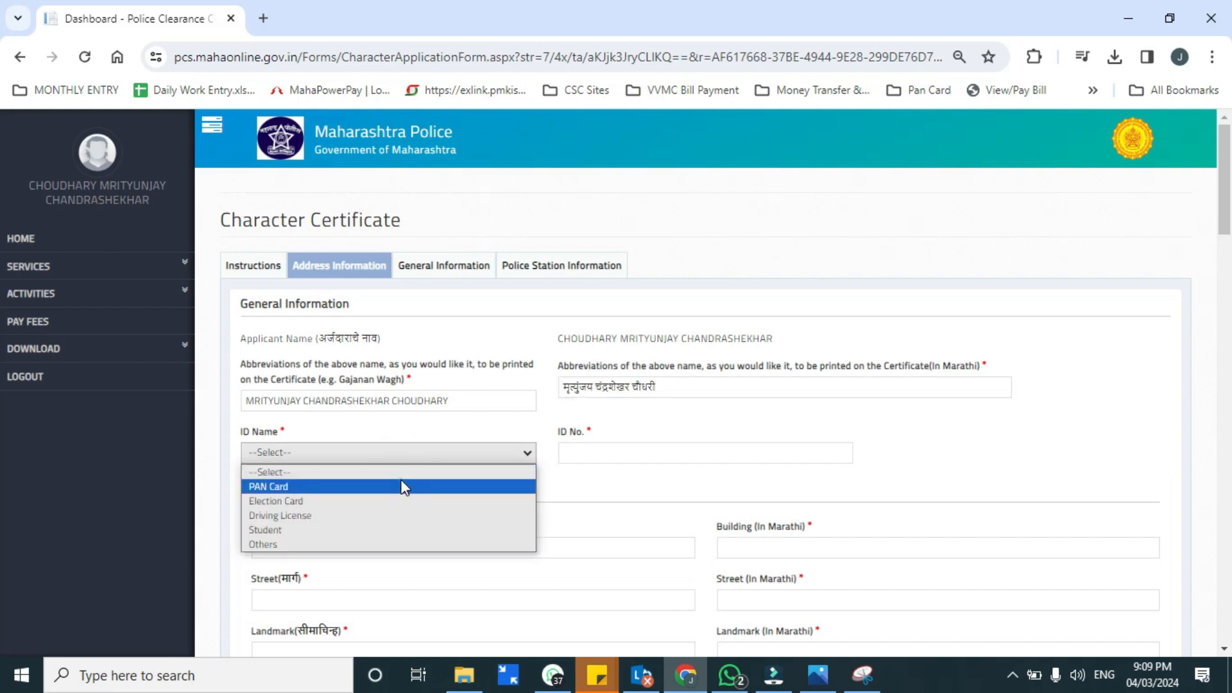
pyautogui.click(403, 487)
pyautogui.click(661, 453)
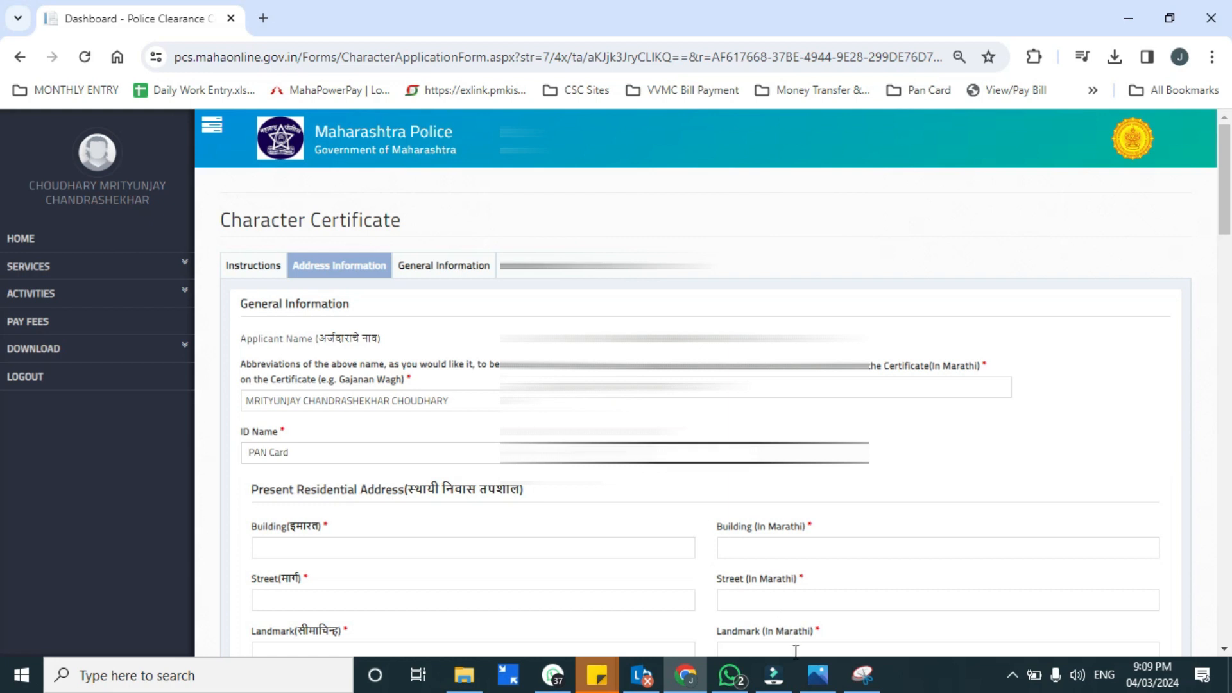
pyautogui.click(815, 682)
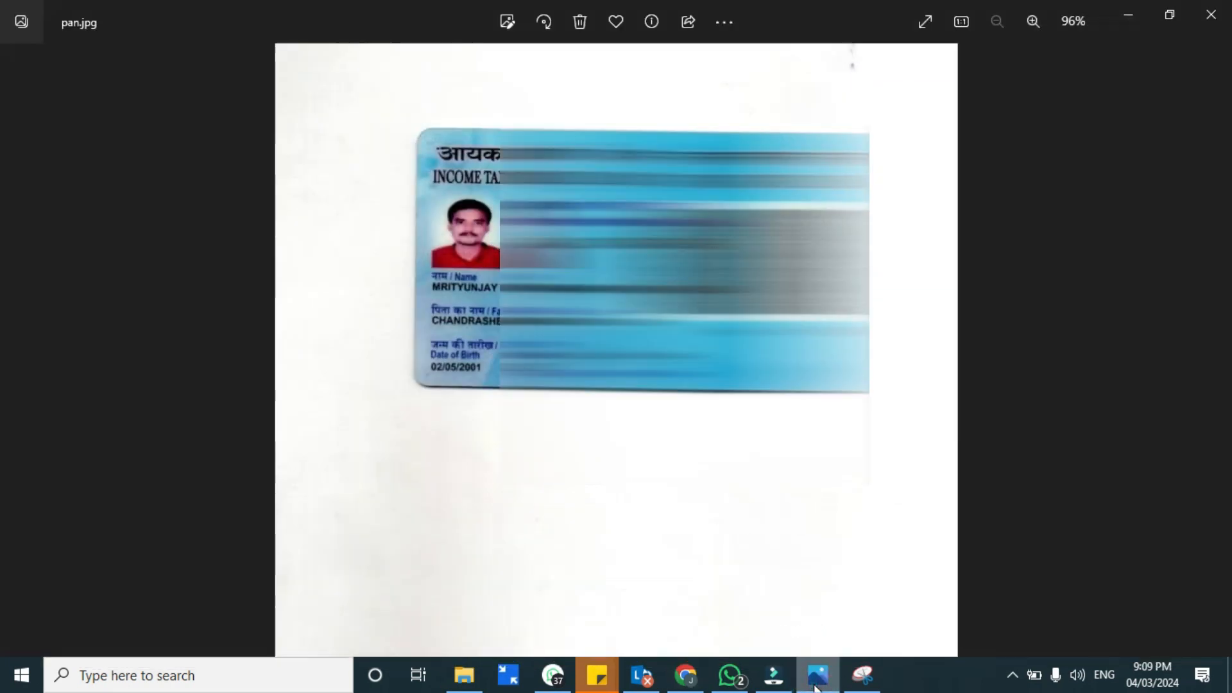
pyautogui.click(815, 682)
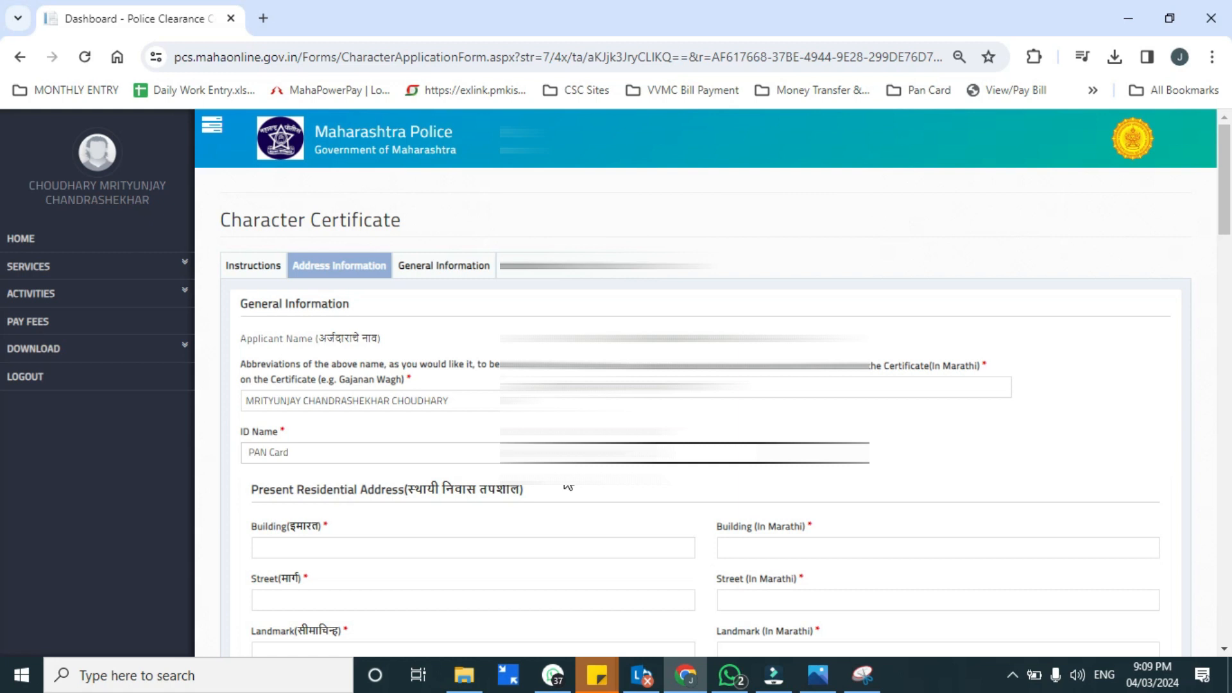
pyautogui.click(821, 681)
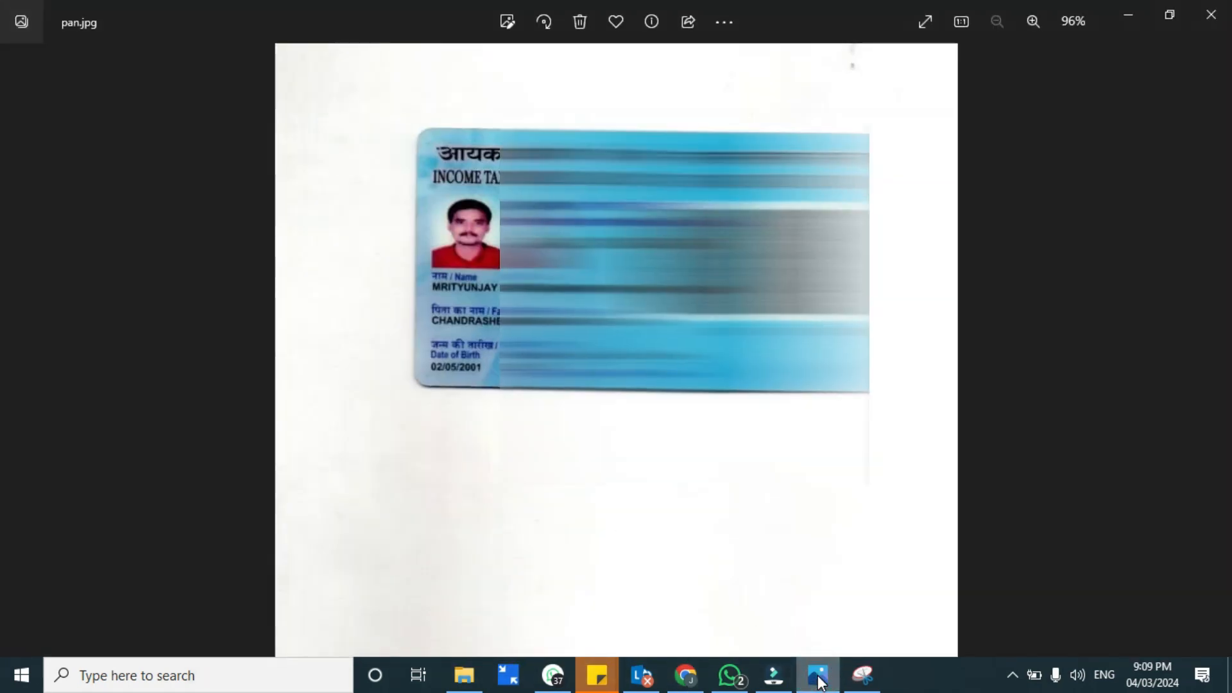
pyautogui.click(820, 682)
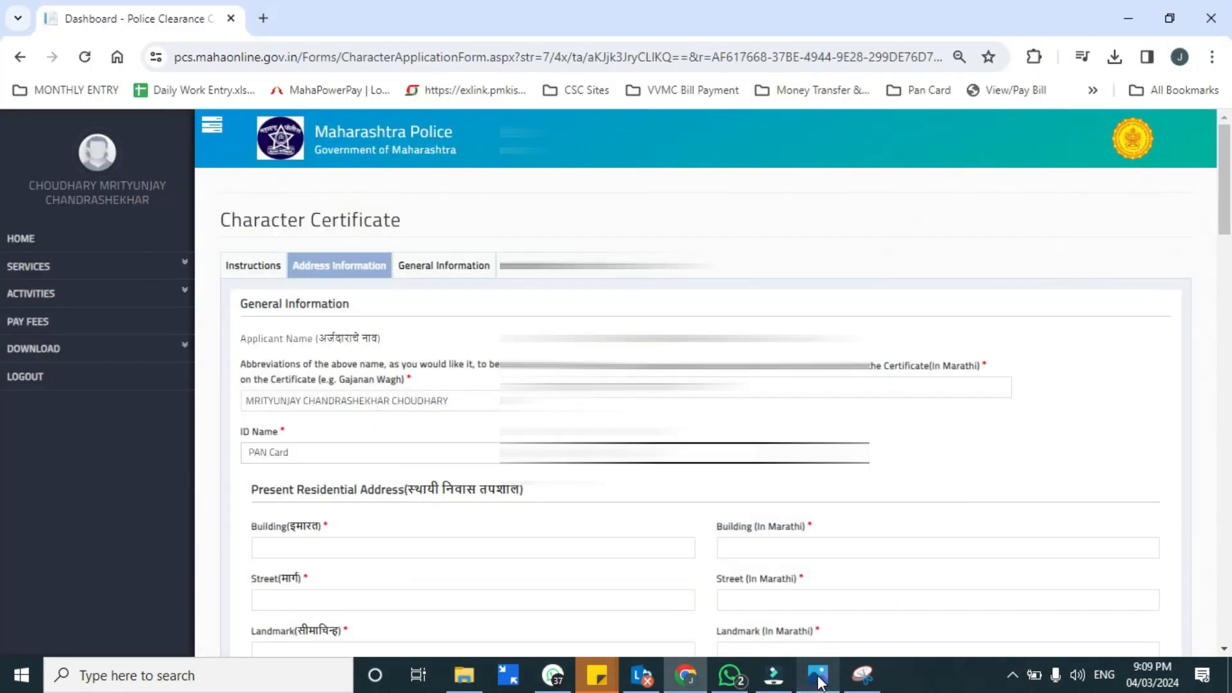
pyautogui.click(385, 298)
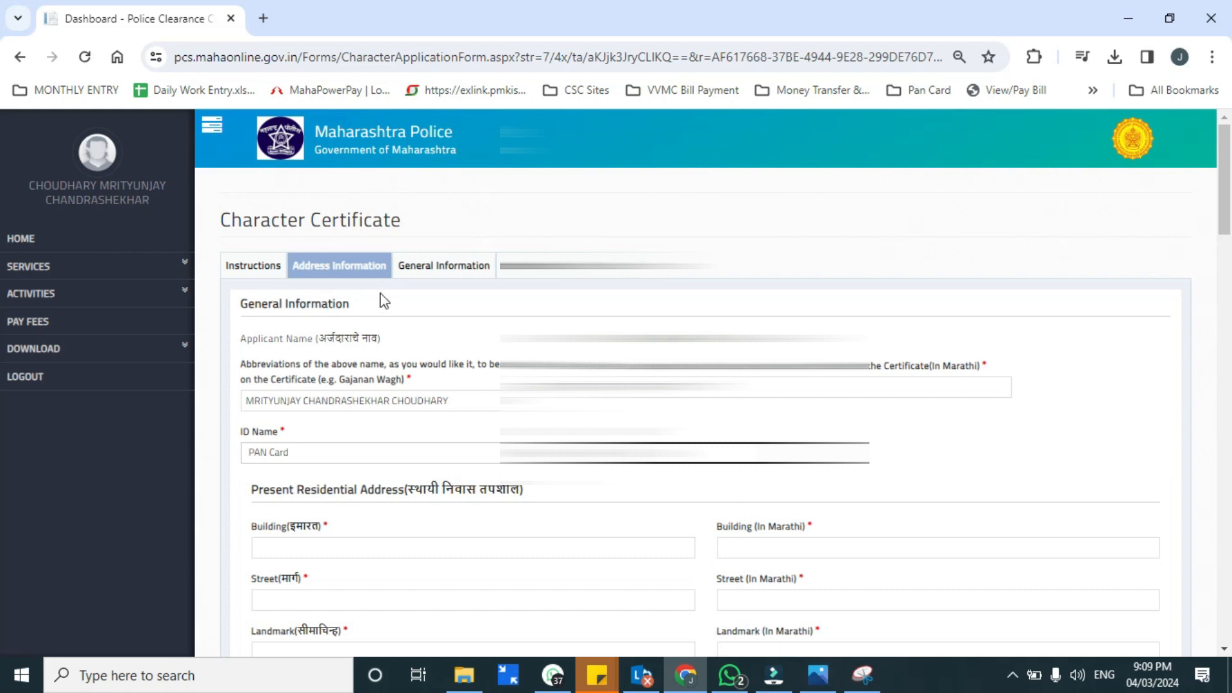
pyautogui.scroll(-4, 383, 321)
# Step: Enter the present address building, street and landmark, letting the Marathi versions auto-fill
pyautogui.click(390, 277)
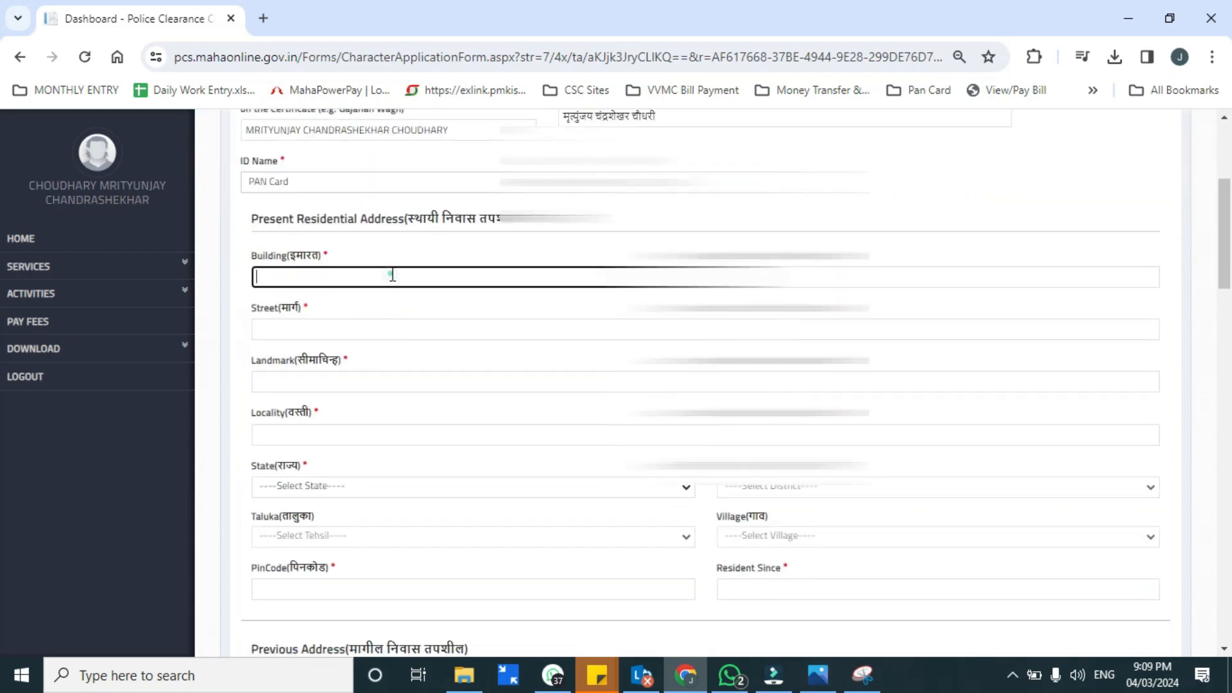
pyautogui.click(818, 675)
pyautogui.click(1125, 13)
pyautogui.press('Tab')
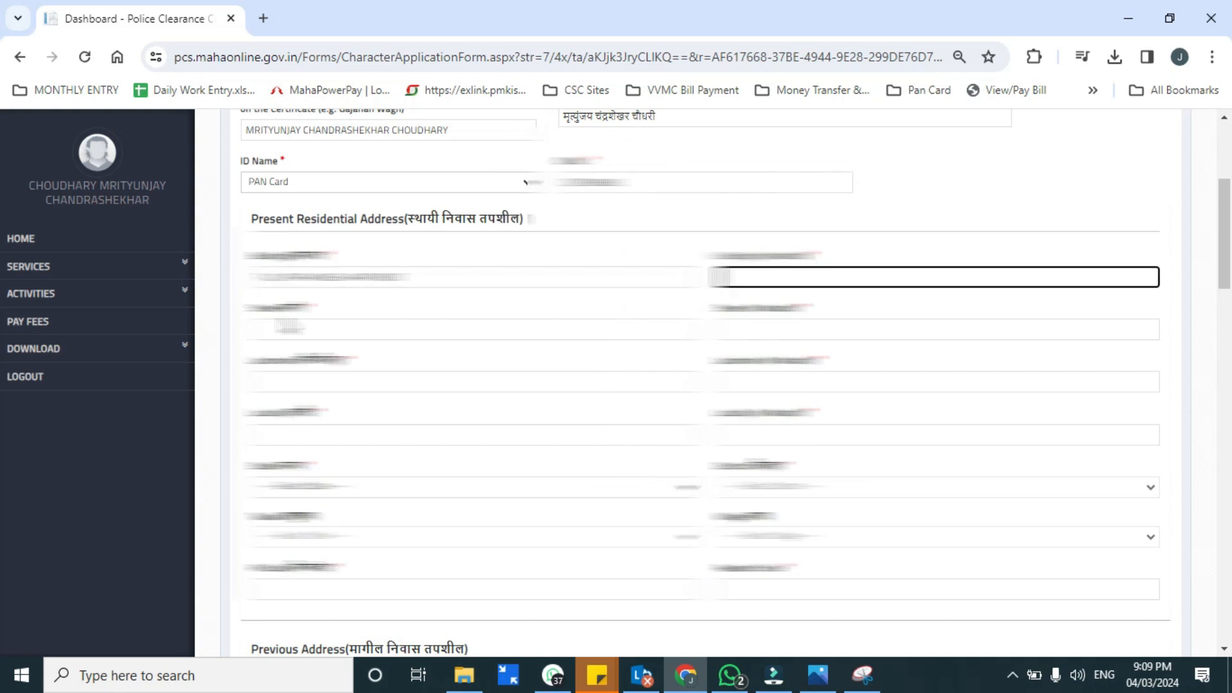
pyautogui.press('Tab')
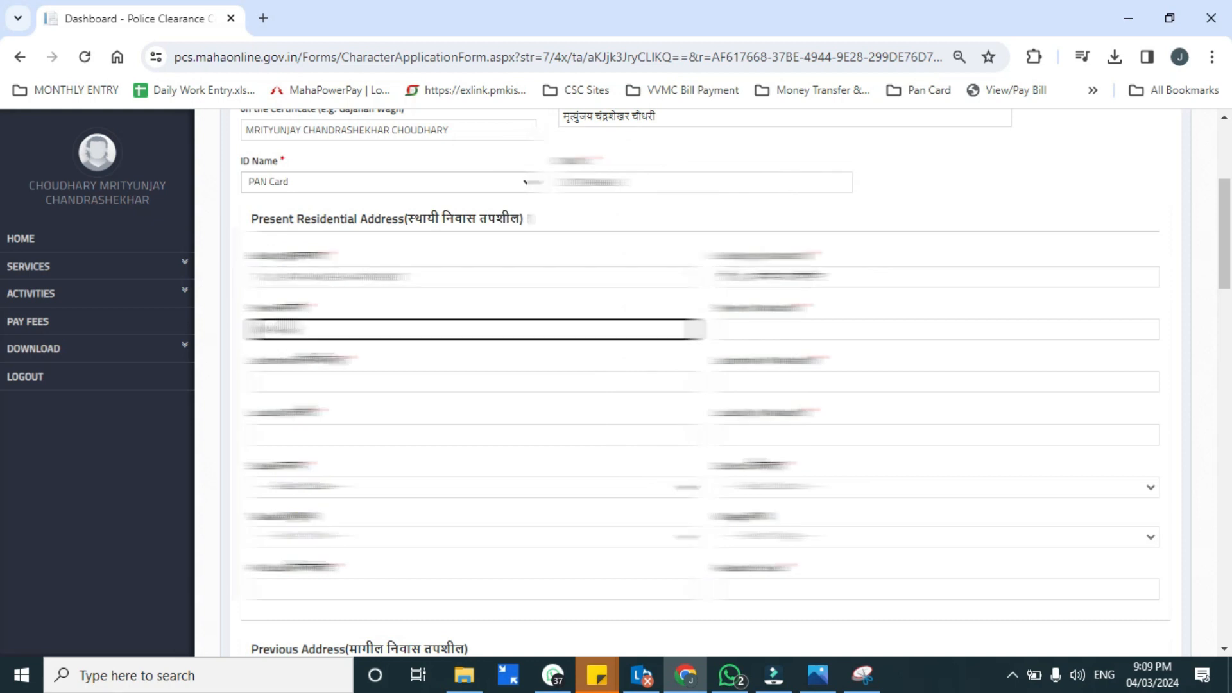
pyautogui.write('OADROADVASAI EAST')
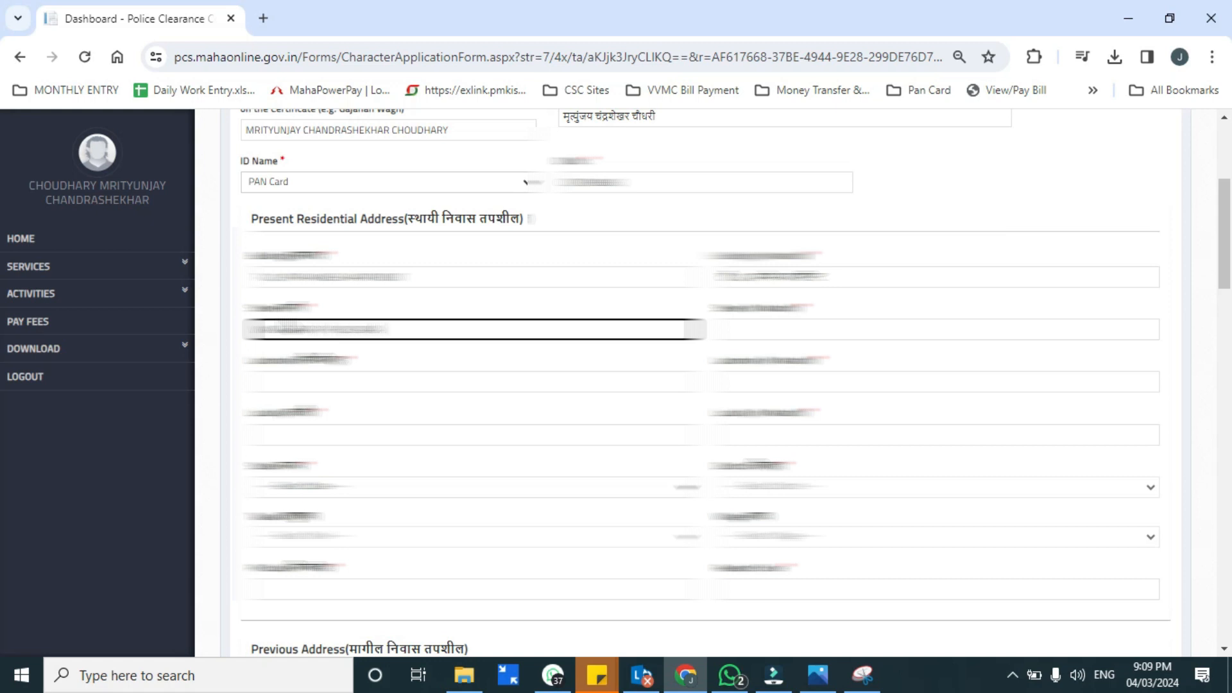
pyautogui.press('Tab')
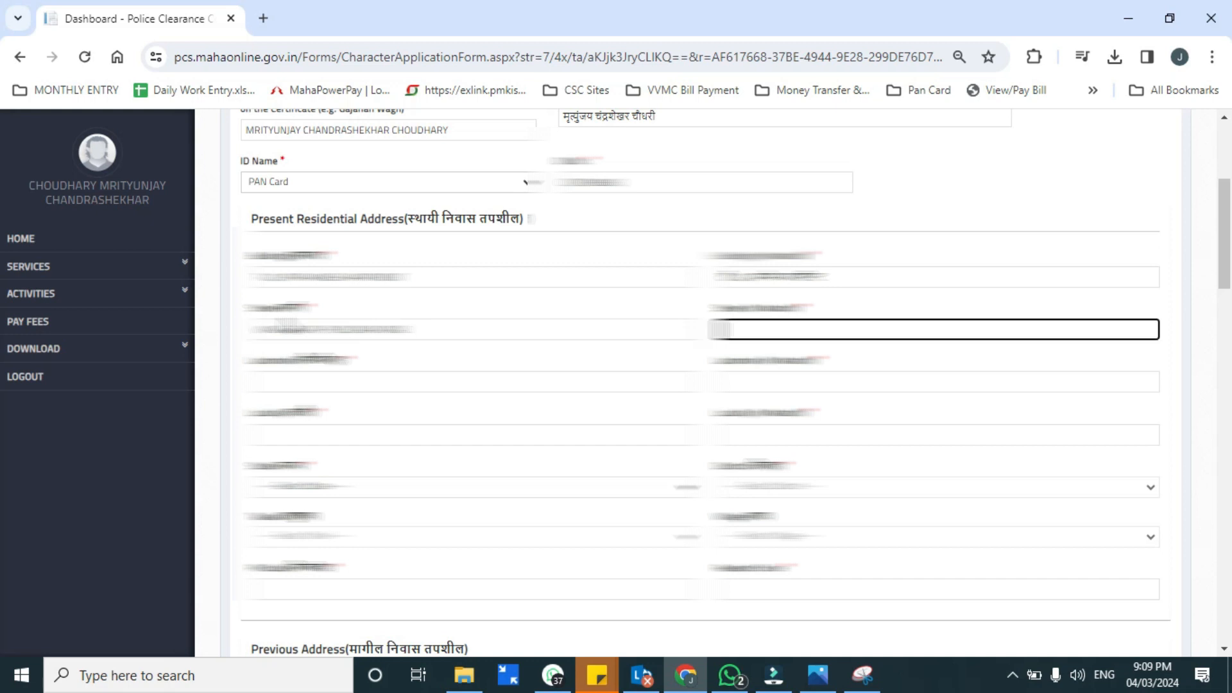
pyautogui.press('Tab')
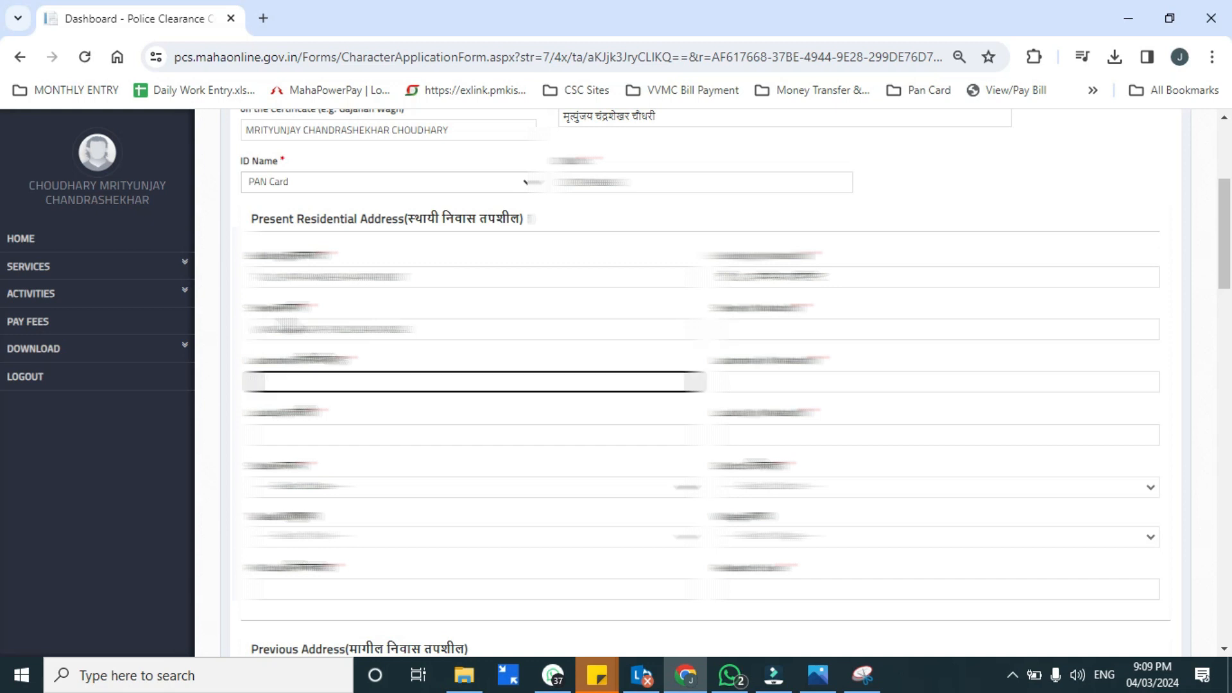
pyautogui.write('VASAI')
pyautogui.press('BackSpace')
pyautogui.press('BackSpace')
pyautogui.press('BackSpace')
pyautogui.press('BackSpace')
pyautogui.write('ROAD EASTEAS')
pyautogui.press('Tab')
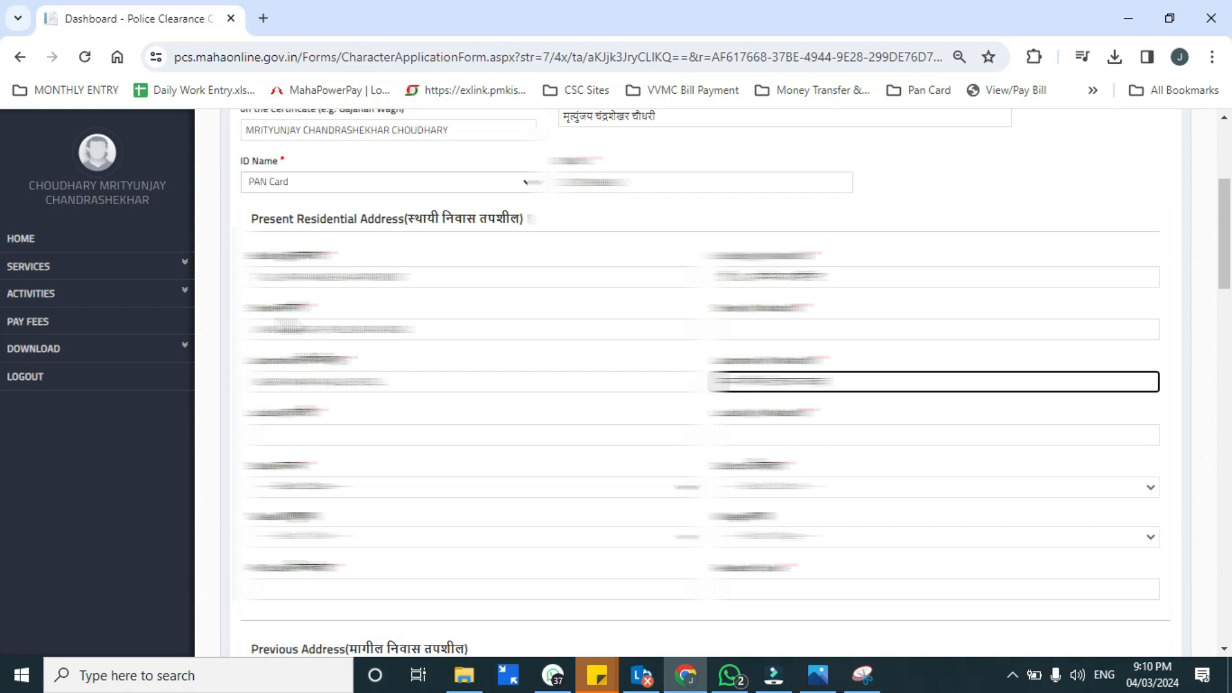
pyautogui.click(463, 332)
pyautogui.press('Tab')
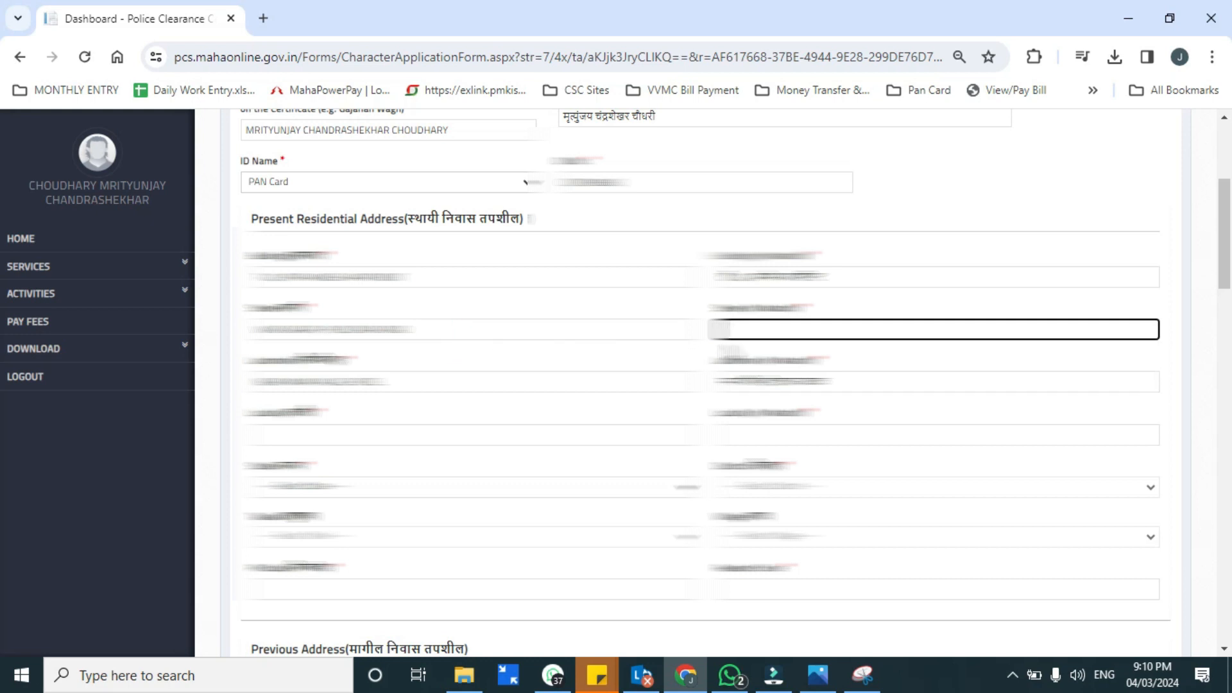
pyautogui.click(623, 325)
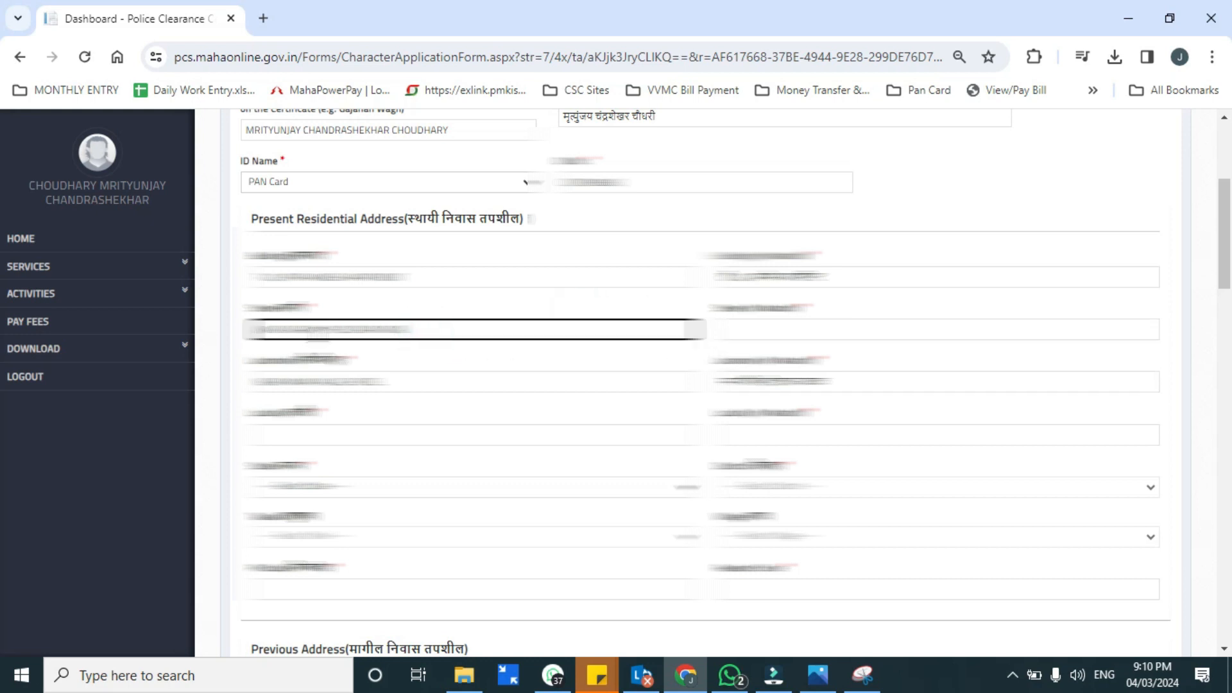
pyautogui.press('Tab')
# Step: Fill the locality and choose the state, district, taluka and village from the dropdowns
pyautogui.click(383, 435)
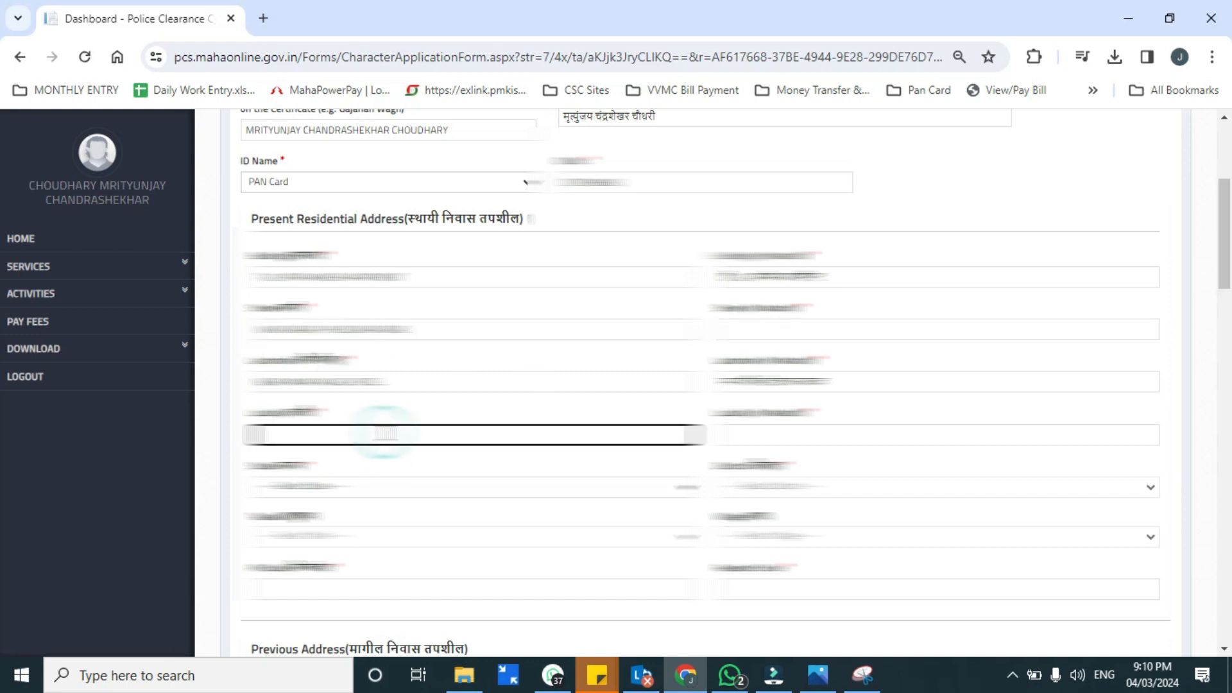
pyautogui.write('ARA')
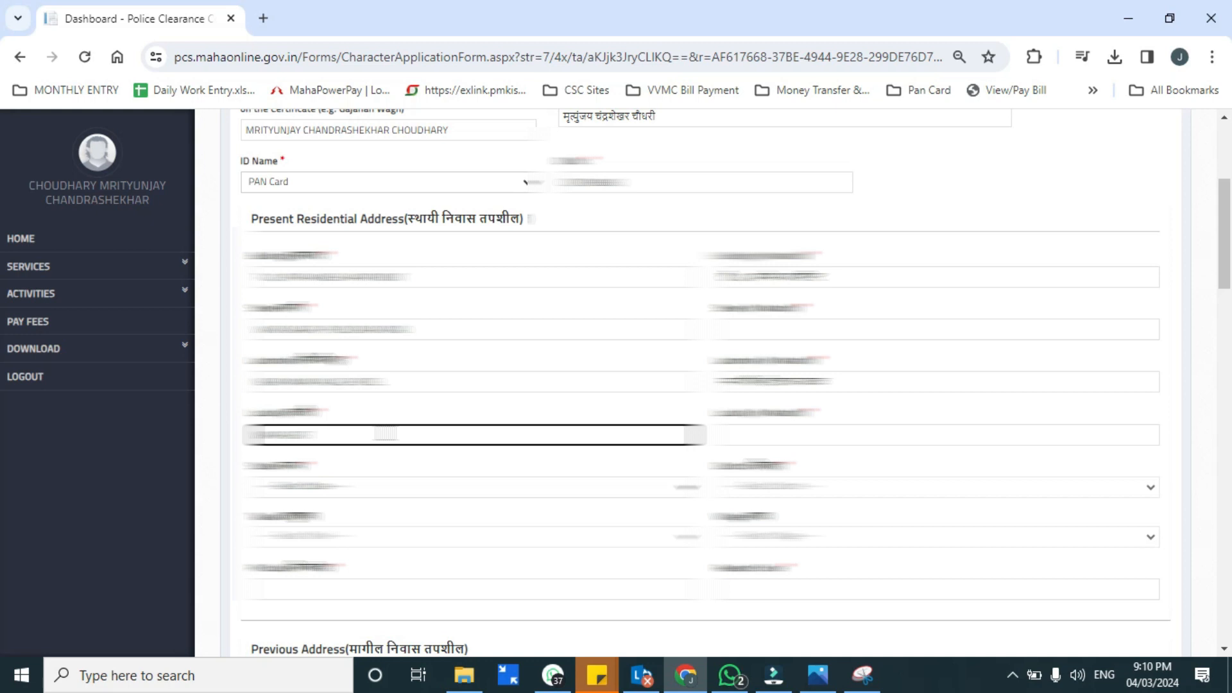
pyautogui.press('Tab')
pyautogui.click(331, 488)
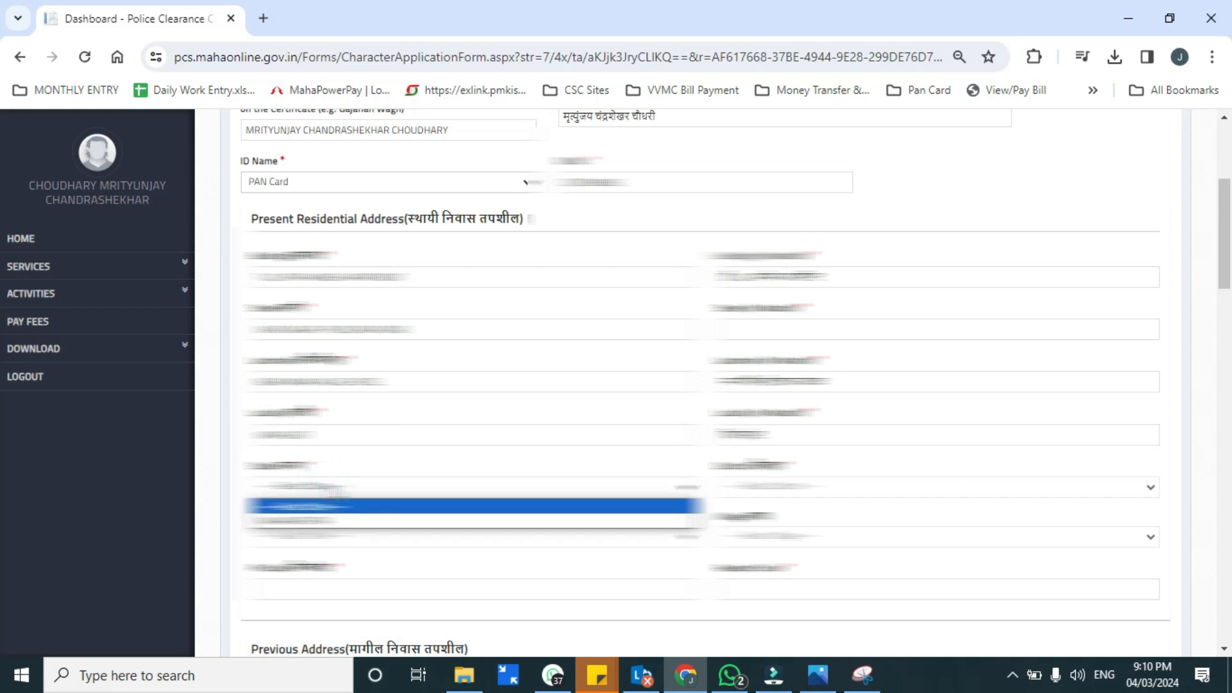
pyautogui.click(344, 520)
pyautogui.click(774, 488)
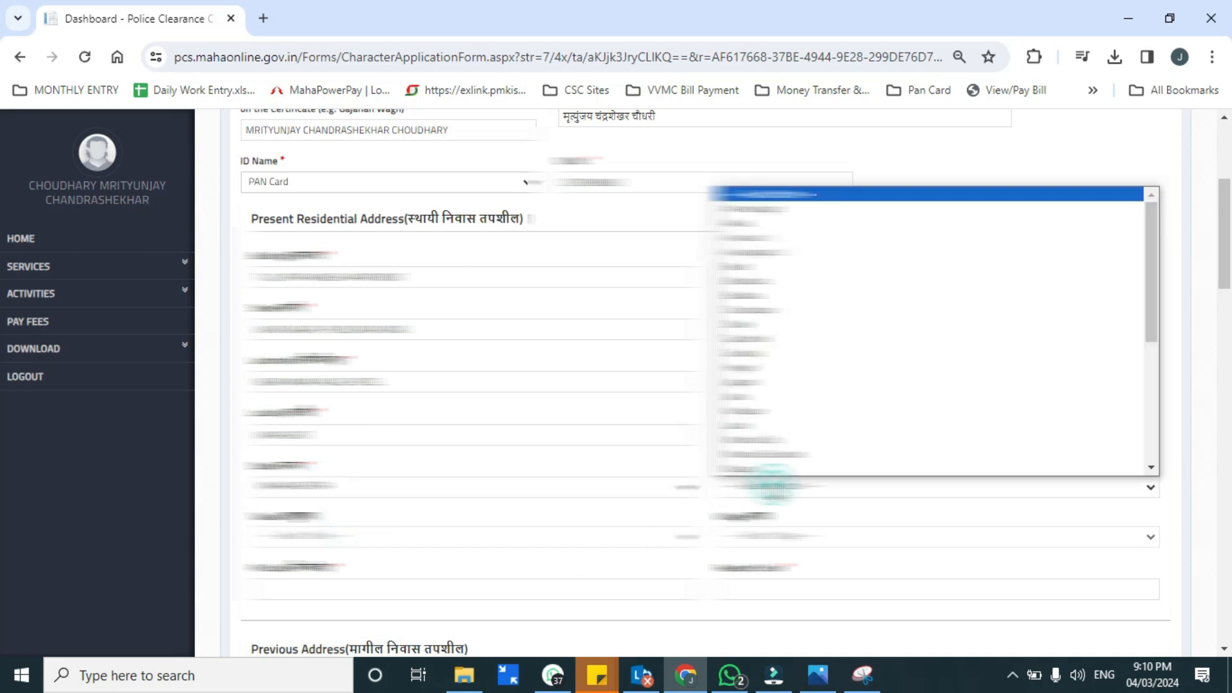
pyautogui.press('p')
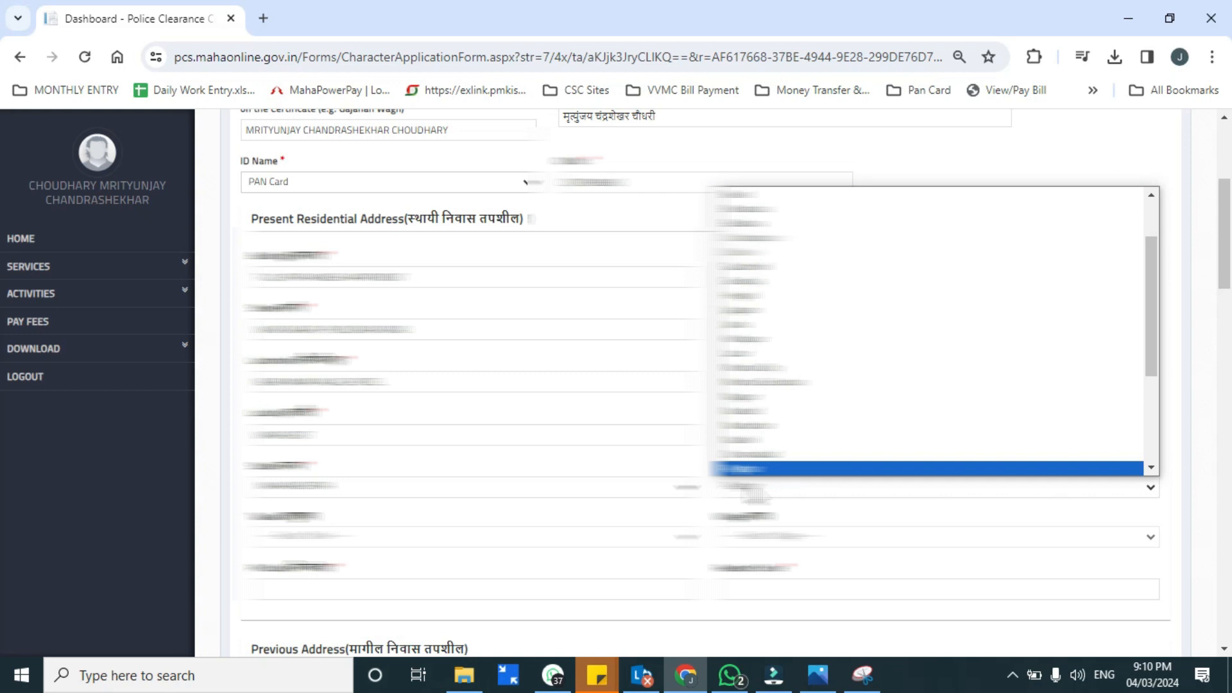
pyautogui.click(738, 470)
pyautogui.click(388, 536)
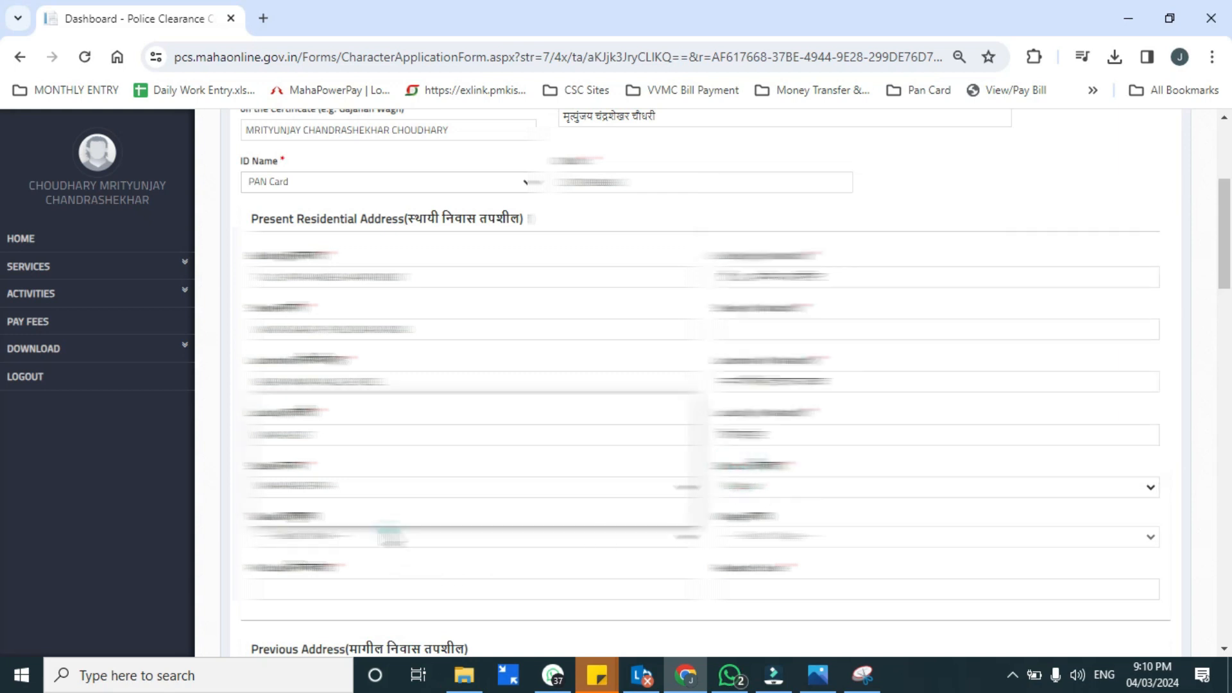
pyautogui.click(388, 517)
pyautogui.click(757, 537)
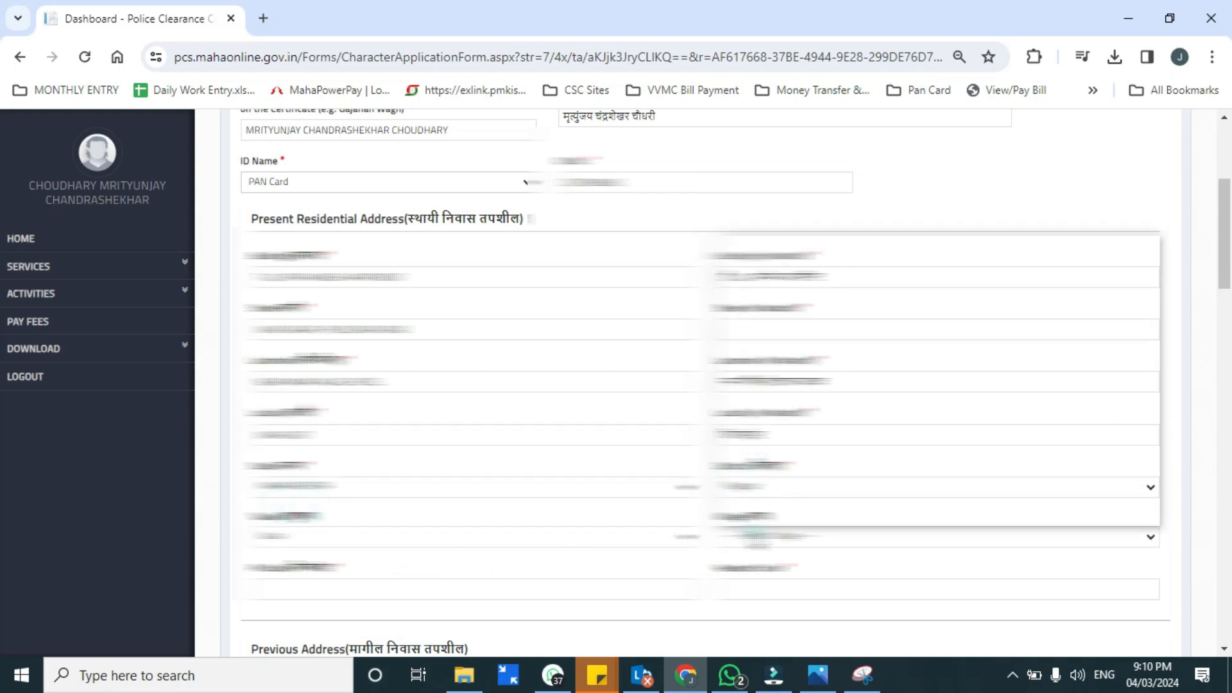
pyautogui.scroll(-6, 788, 474)
pyautogui.click(812, 503)
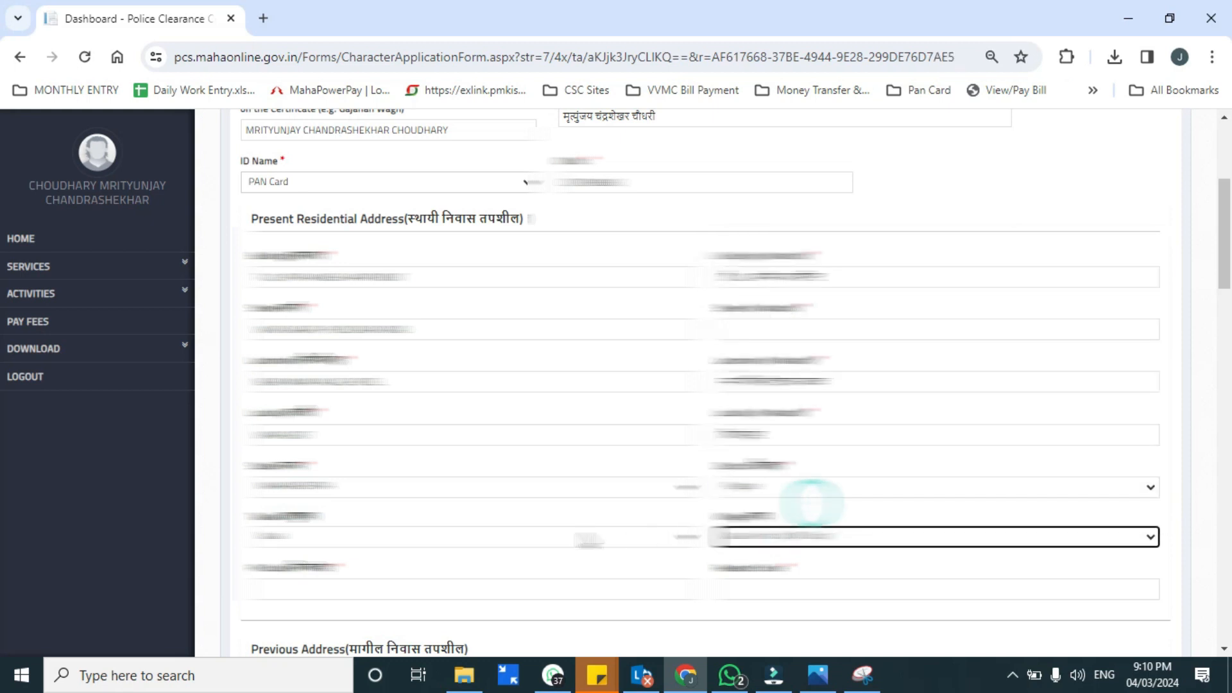
pyautogui.scroll(-3, 811, 503)
# Step: Enter PIN code 401305 and pick the Resident Since date from the calendar
pyautogui.click(372, 408)
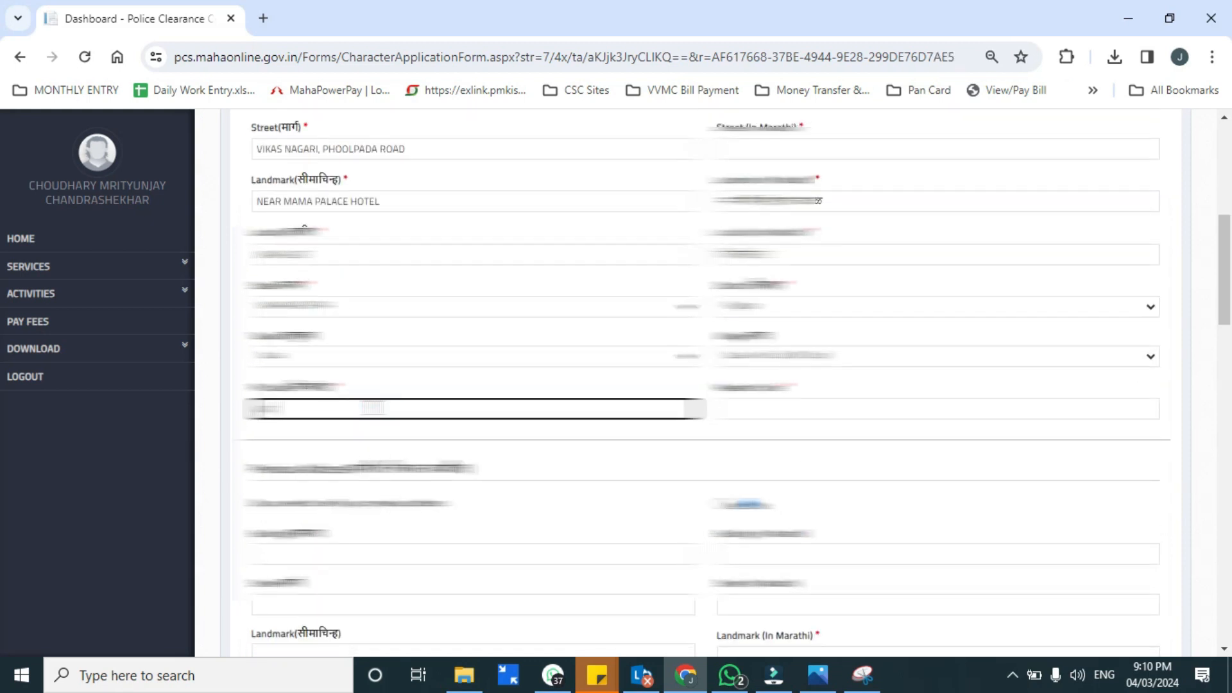
pyautogui.press('Tab')
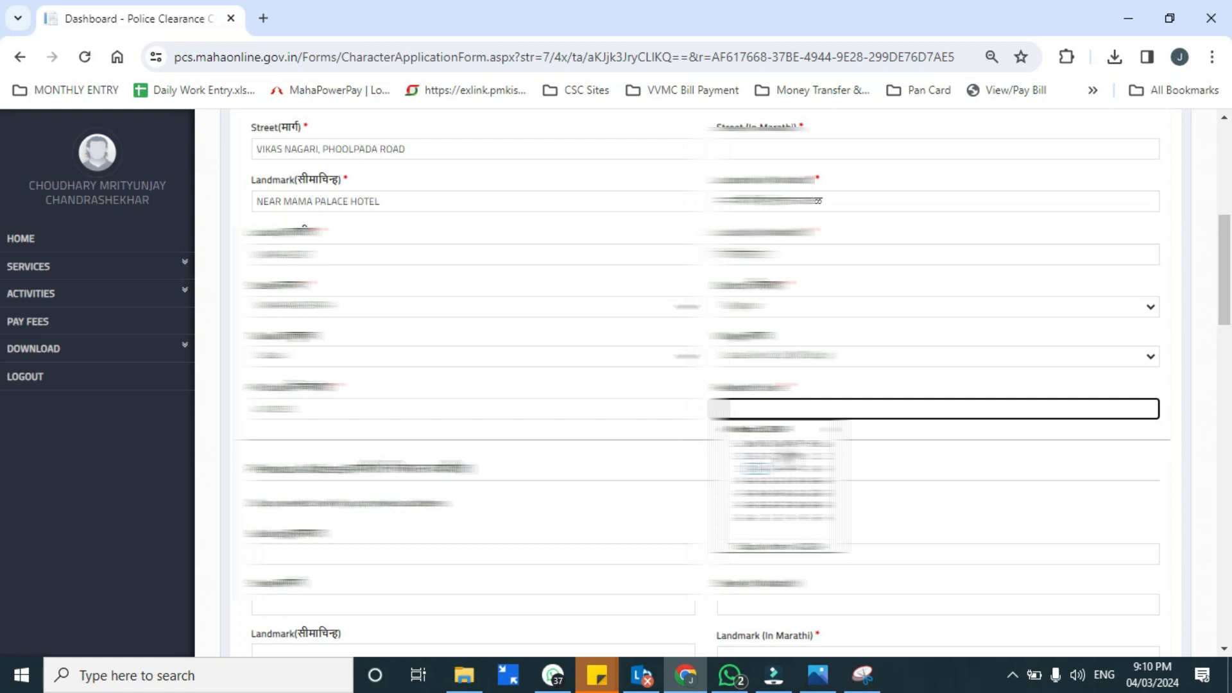
pyautogui.click(781, 430)
pyautogui.click(728, 431)
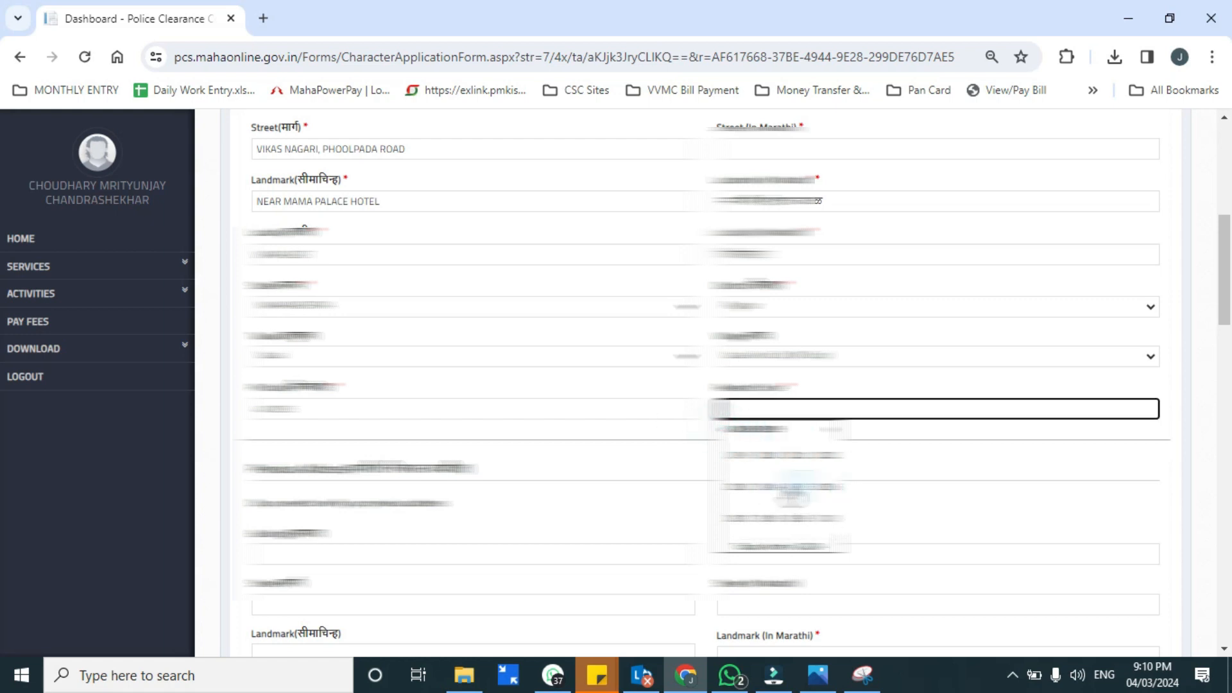
pyautogui.click(774, 490)
pyautogui.click(738, 458)
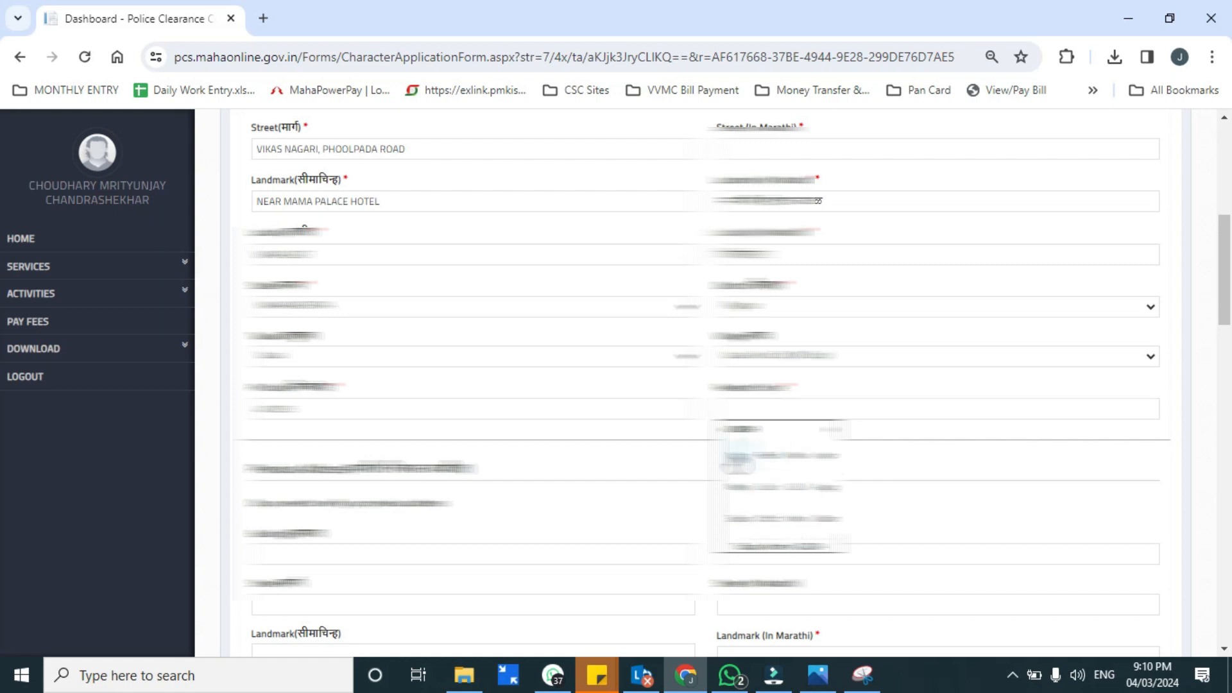
pyautogui.click(784, 460)
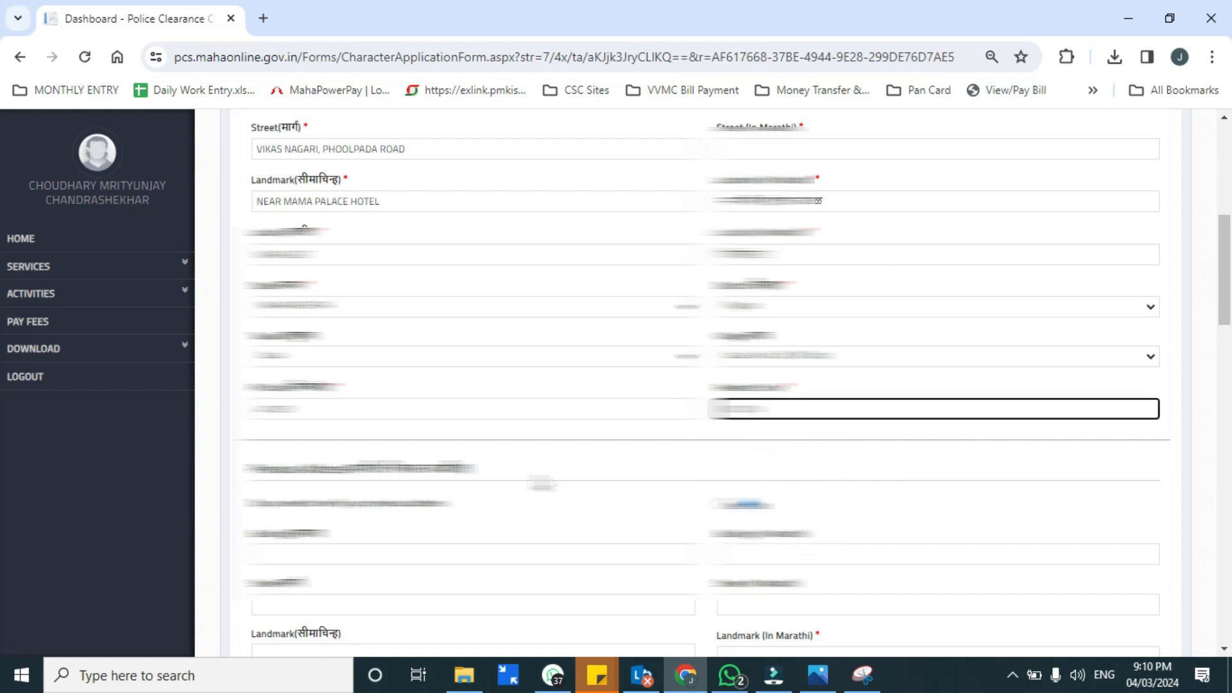
pyautogui.scroll(-4, 541, 483)
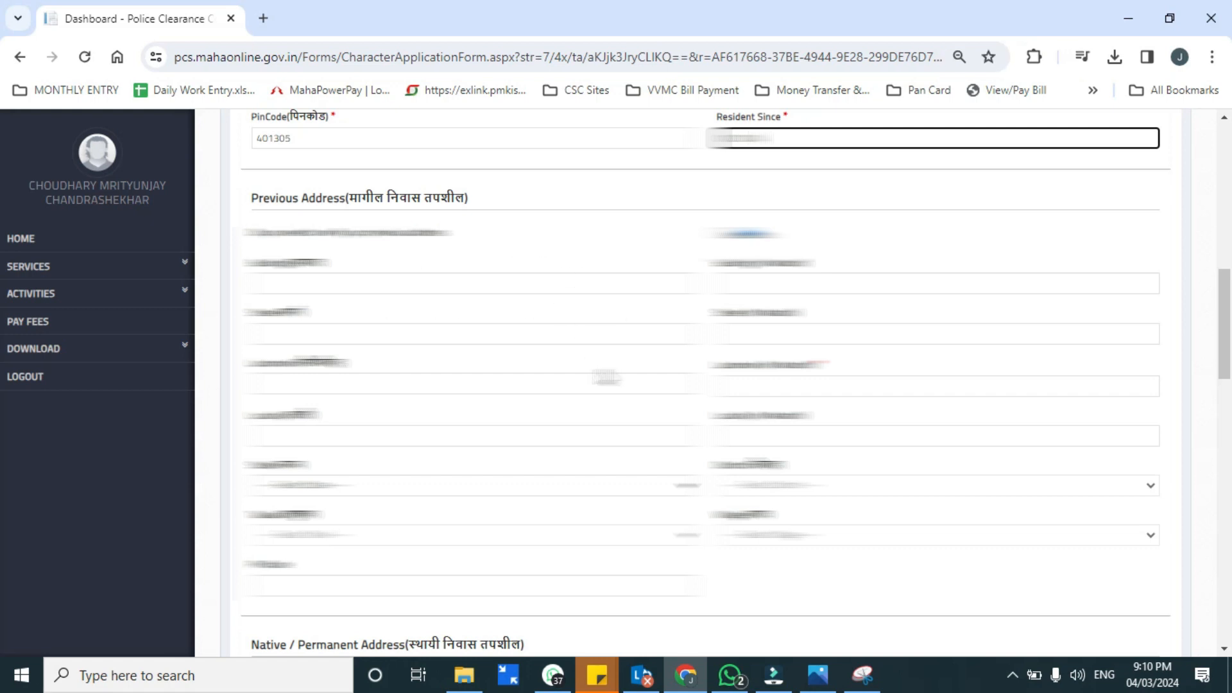
# Step: Enter designation PROPRIETOR and company name TUFF SECURITY AND SERVICES
pyautogui.scroll(-4, 595, 348)
pyautogui.scroll(-1, 595, 347)
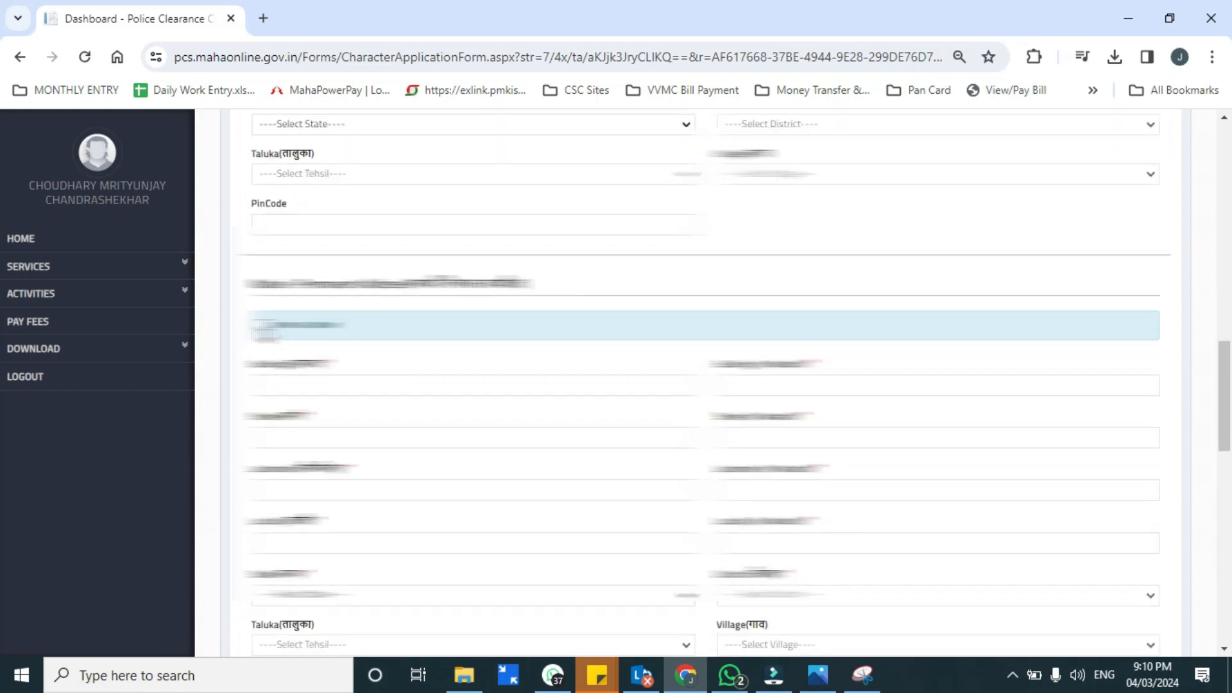
pyautogui.scroll(-3, 494, 389)
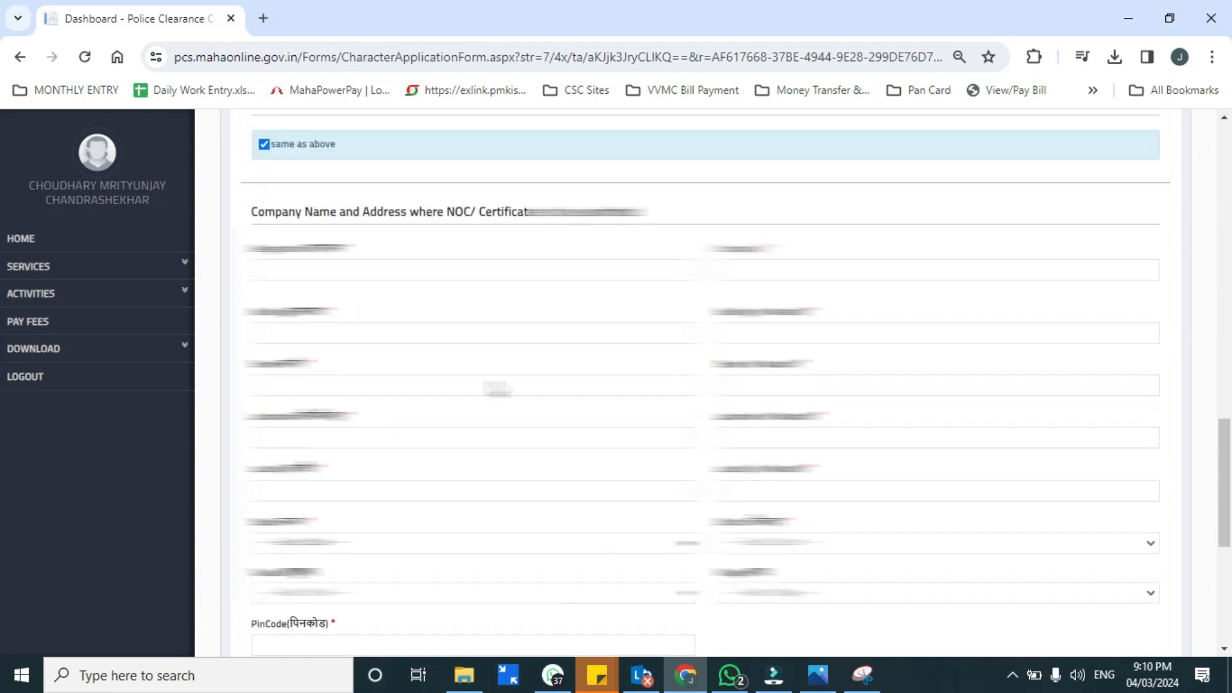
pyautogui.click(440, 268)
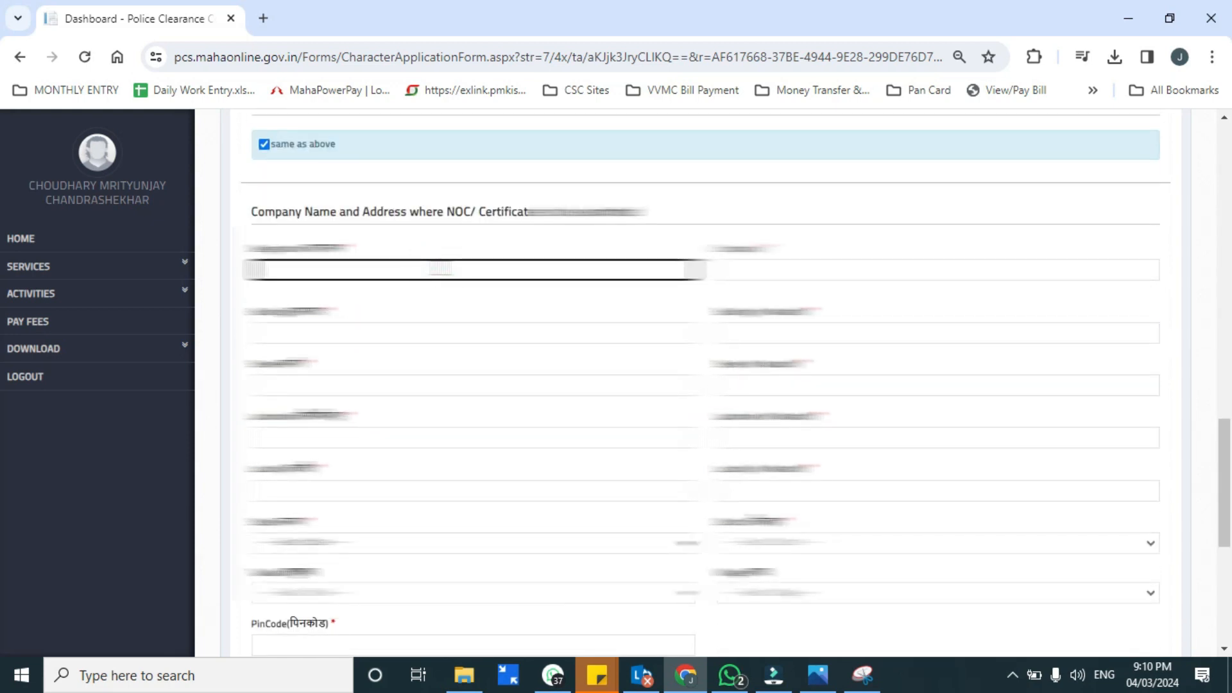
pyautogui.moveTo(641, 210); pyautogui.dragTo(247, 209)
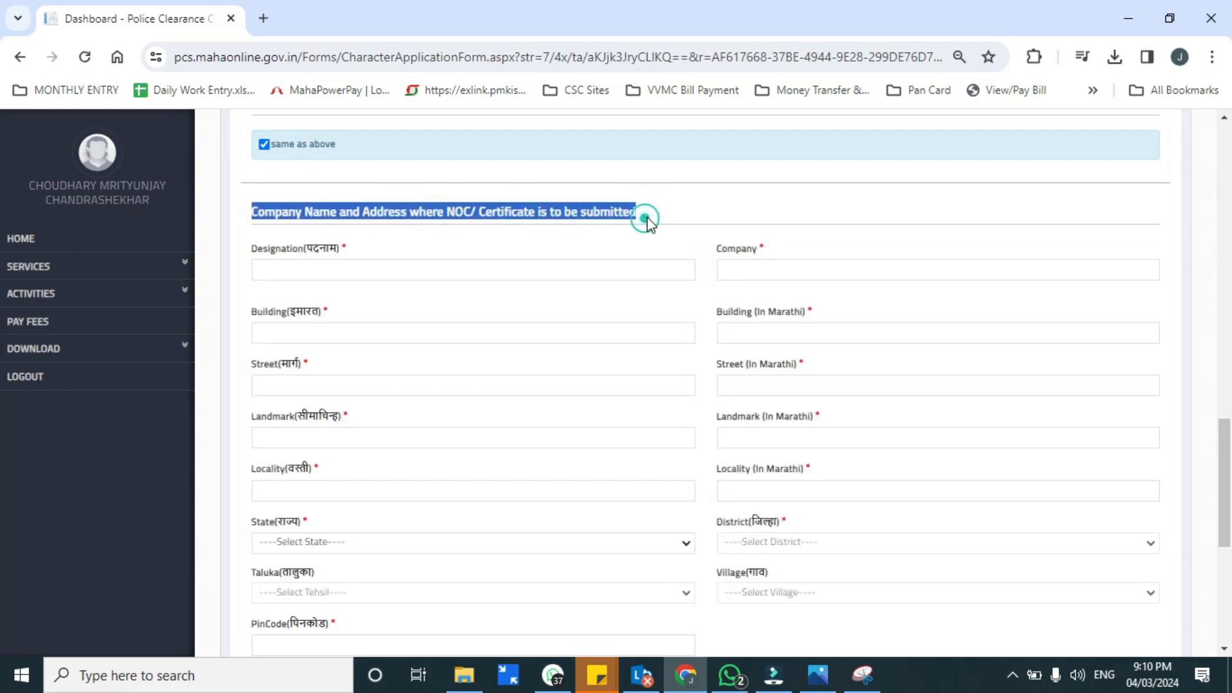
pyautogui.click(652, 261)
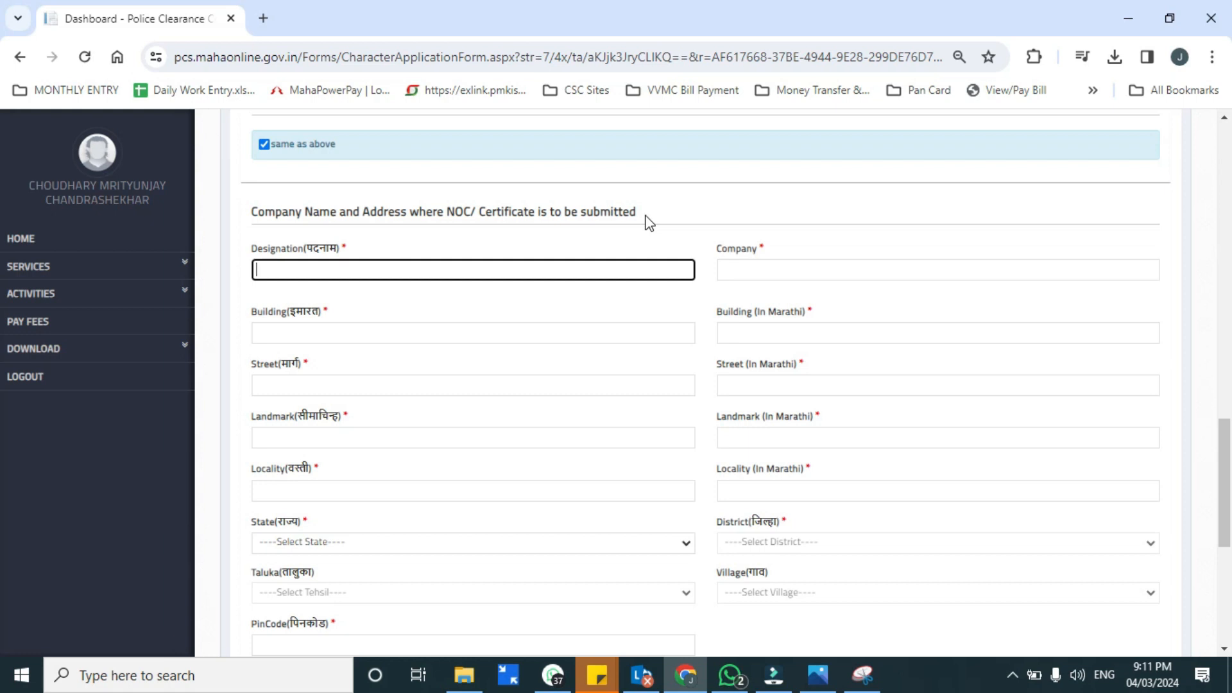
pyautogui.write('OPE')
pyautogui.write('IETOR')
pyautogui.click(742, 272)
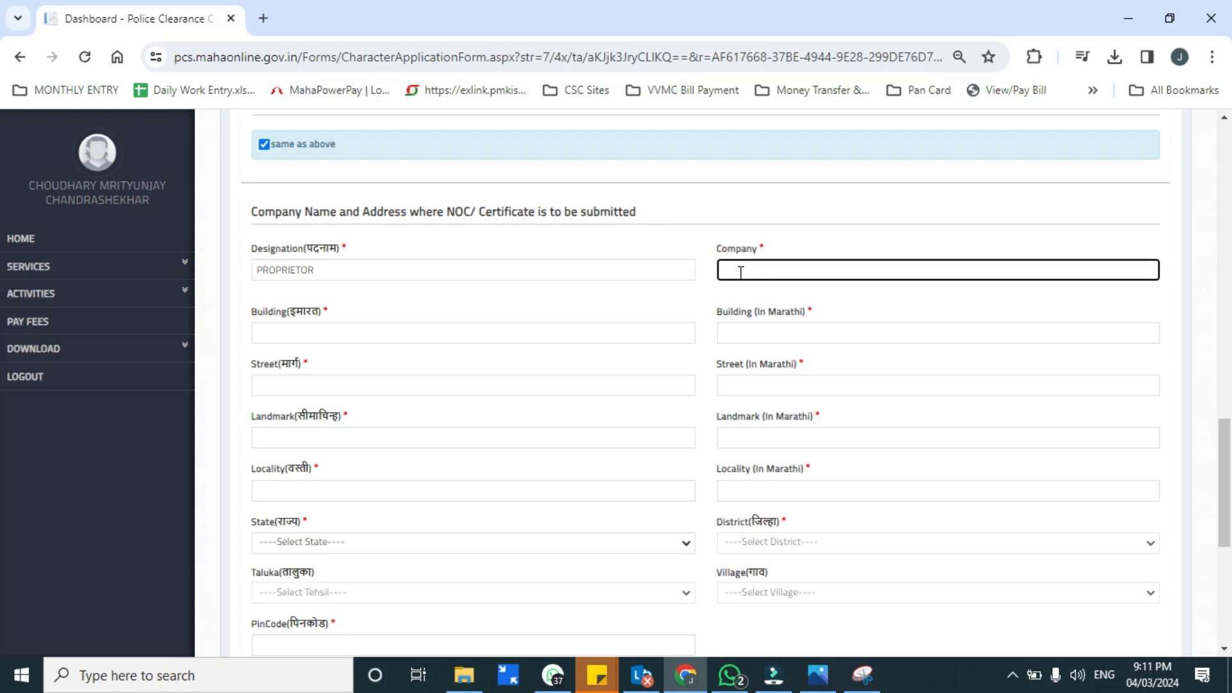
pyautogui.write('TUFF SECURITY AND SERVICES')
pyautogui.click(327, 334)
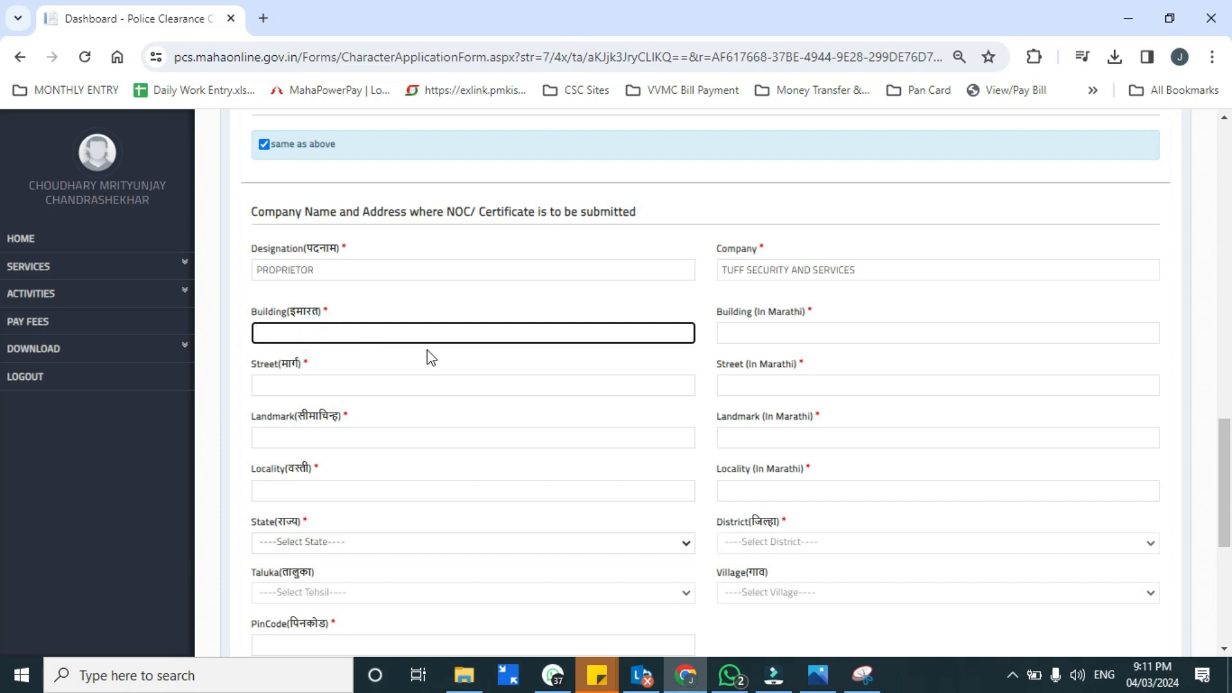
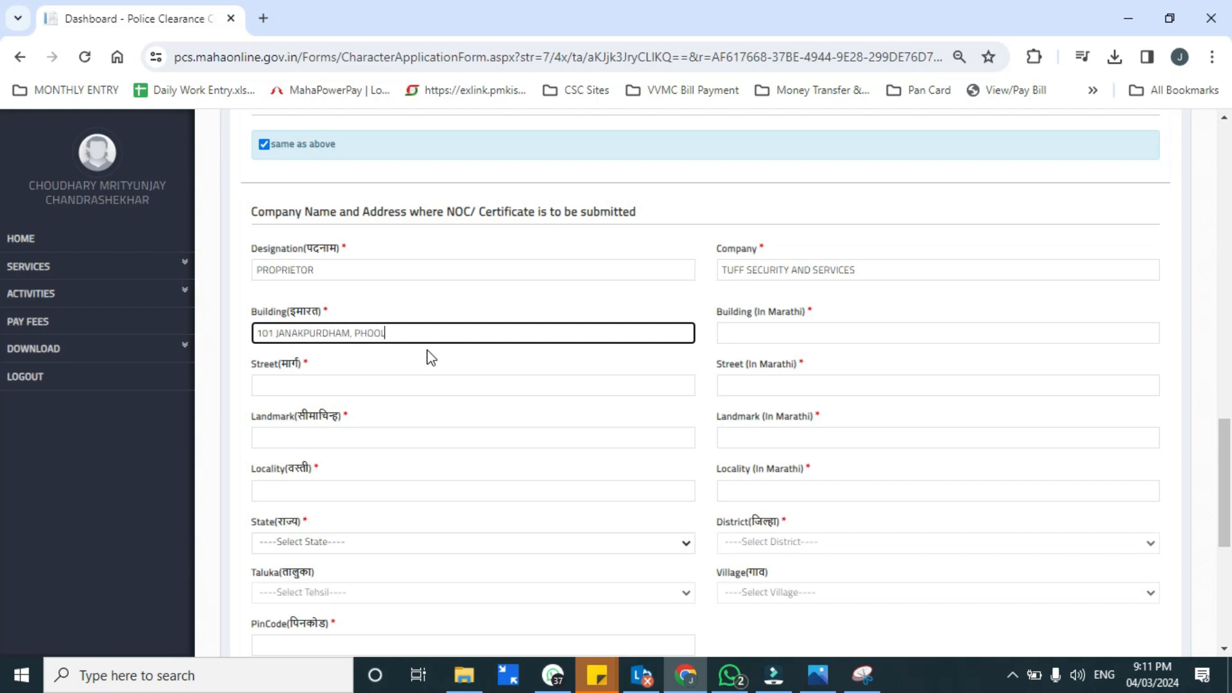
pyautogui.press('Tab')
pyautogui.press('Tab')
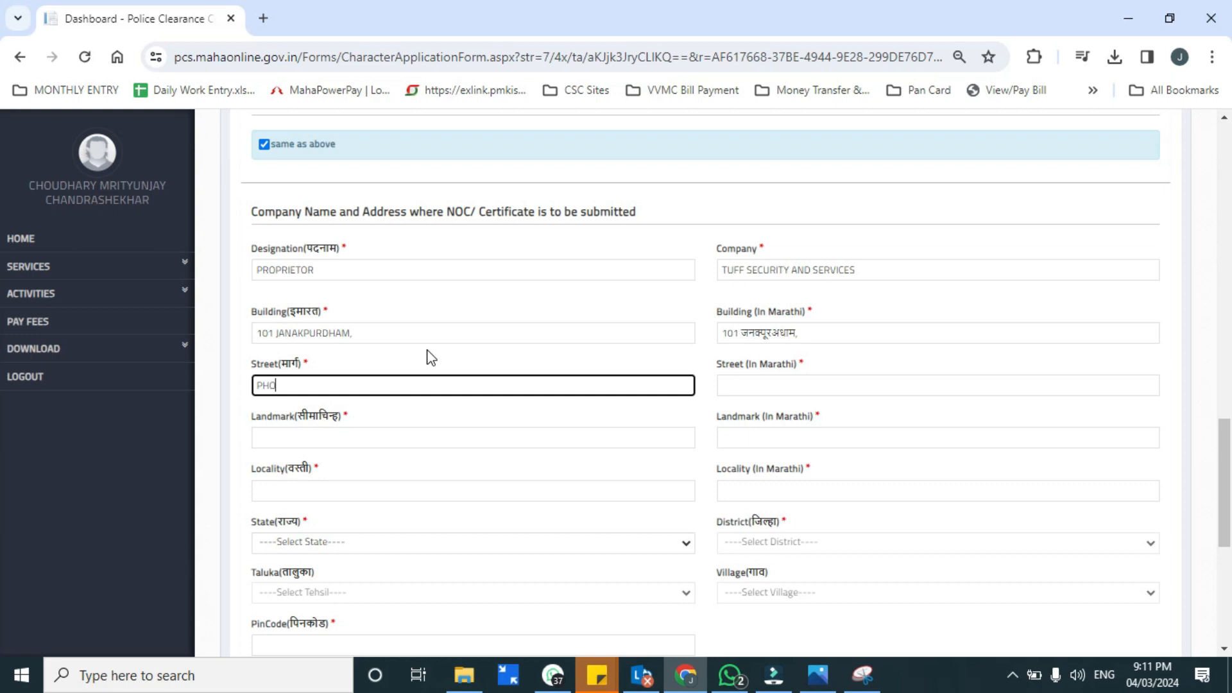
pyautogui.press('Tab')
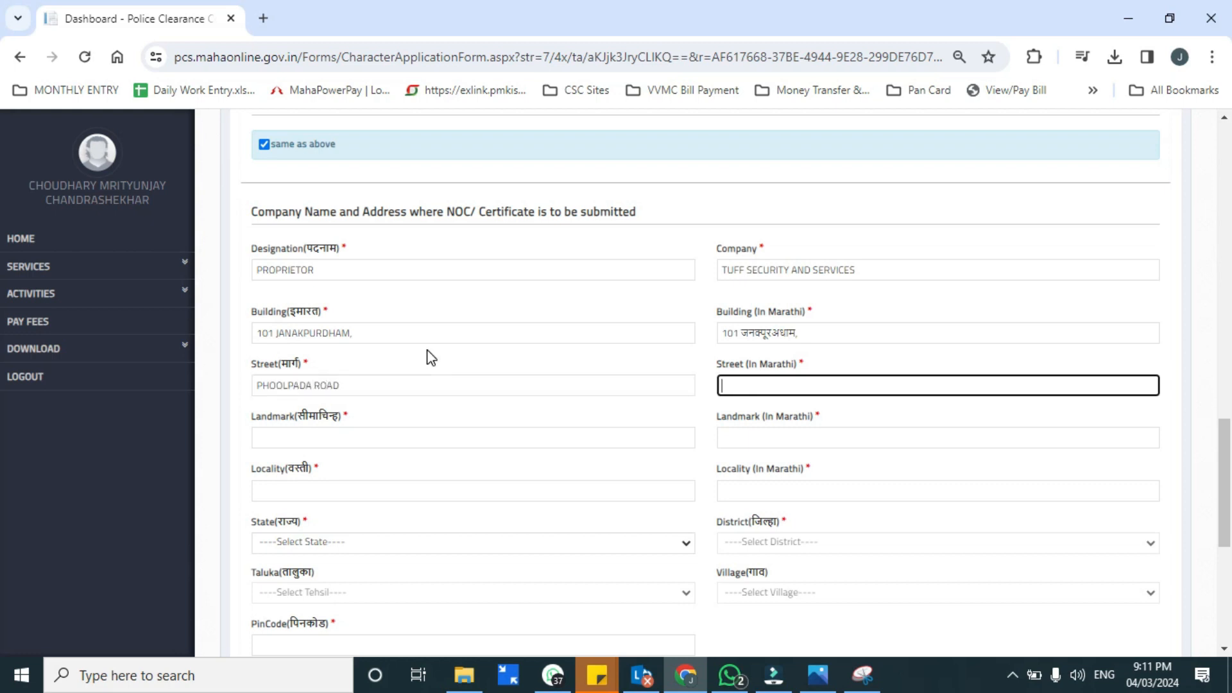
pyautogui.press('Tab')
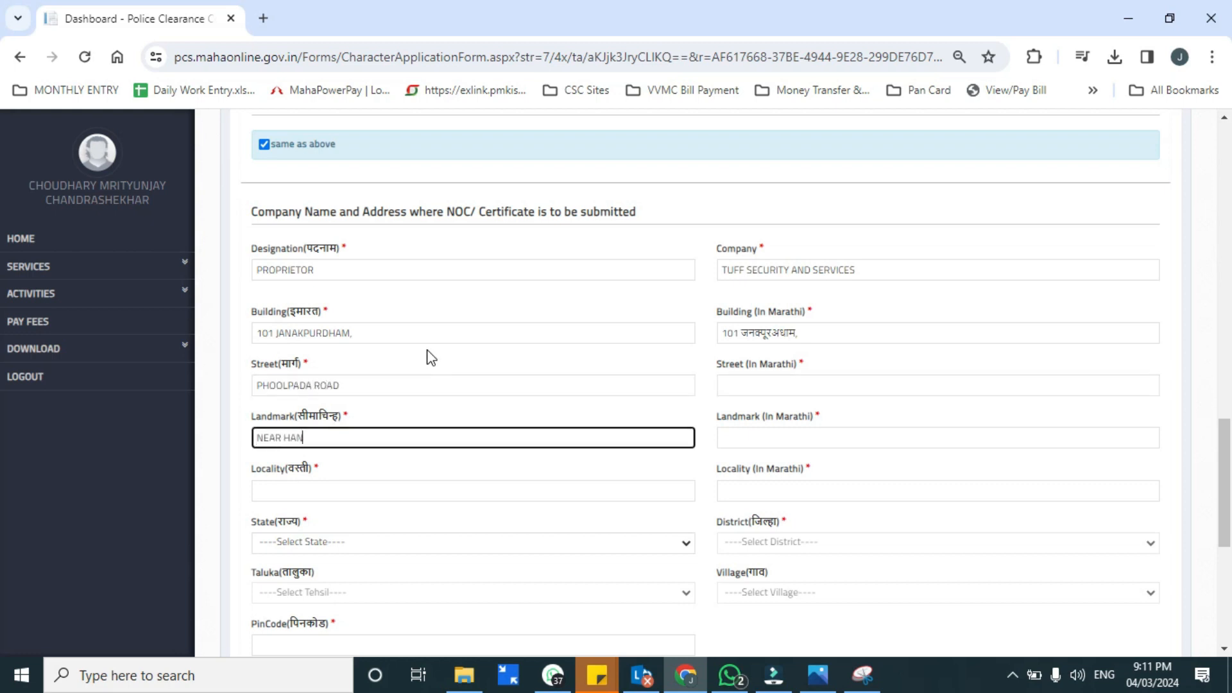
pyautogui.press('Tab')
pyautogui.press('Tab')
pyautogui.press('Tab')
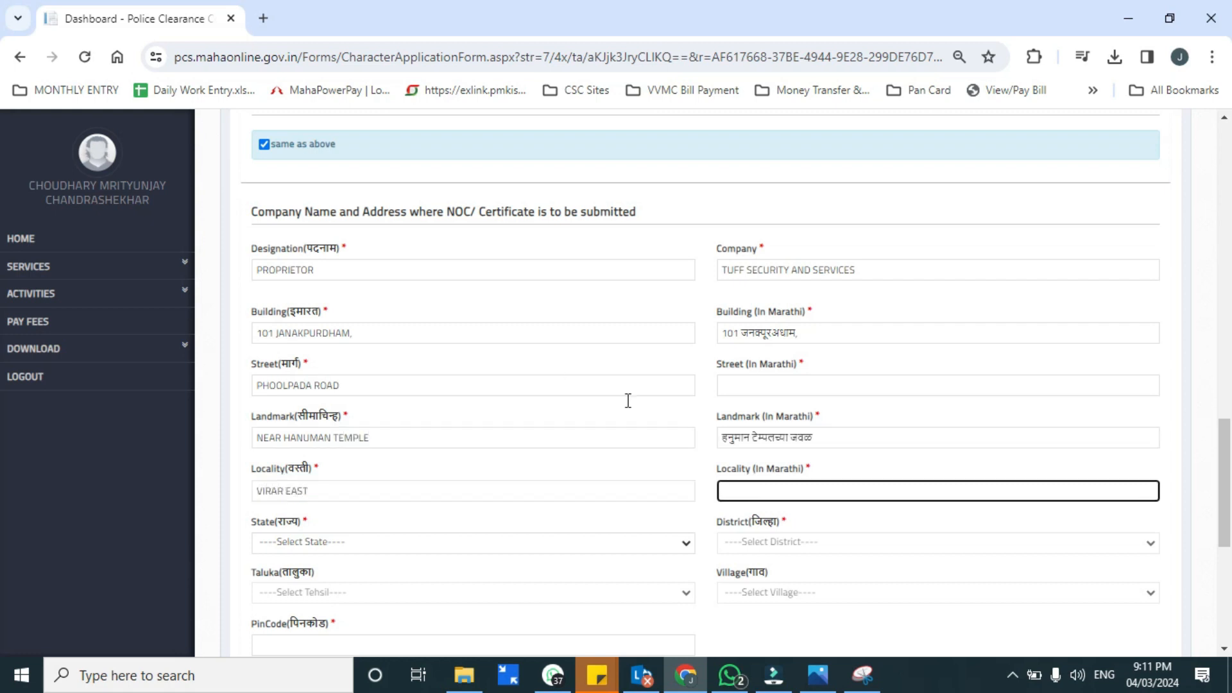
# Step: Choose state MAHARASHTRA, district Palghar, taluka Vasai and village Vasai-Virar City (M Corp)
pyautogui.click(386, 542)
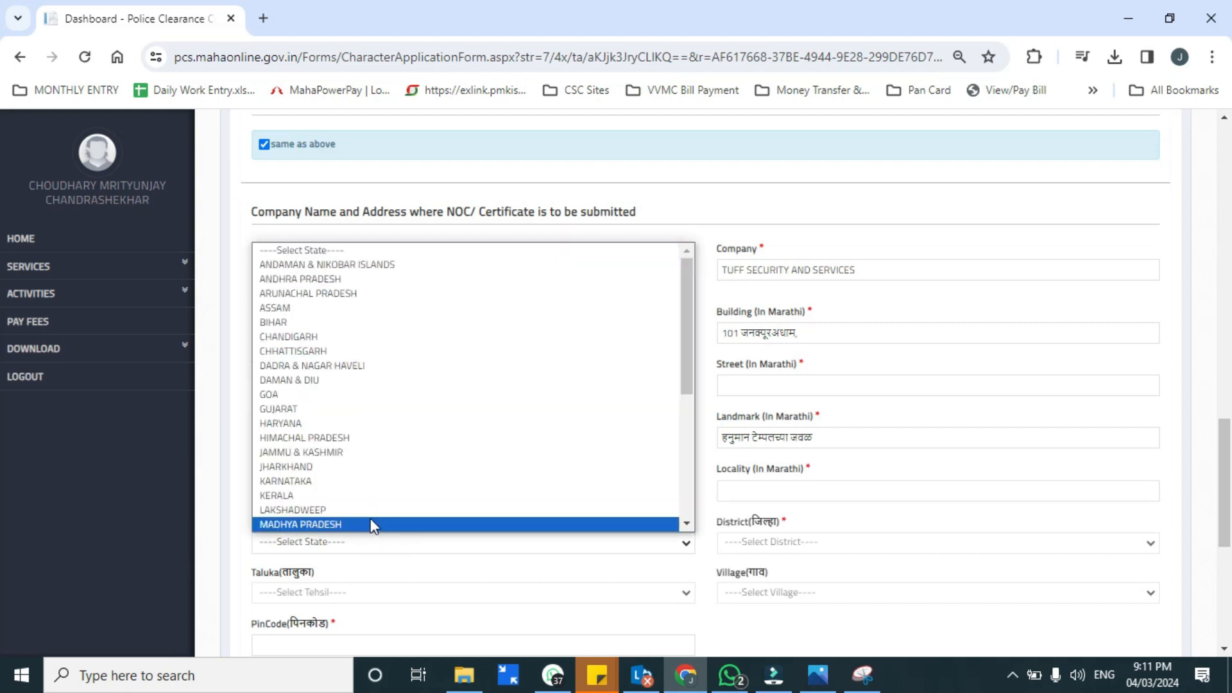
pyautogui.scroll(-3, 317, 410)
pyautogui.click(319, 357)
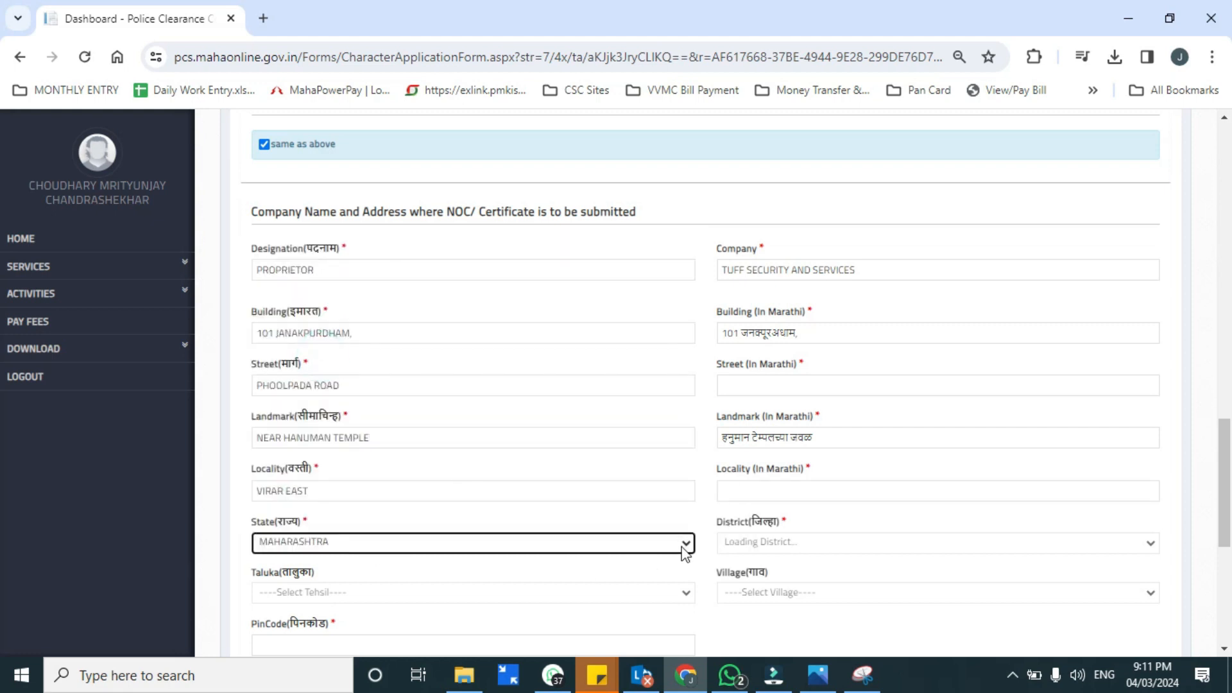
pyautogui.click(783, 544)
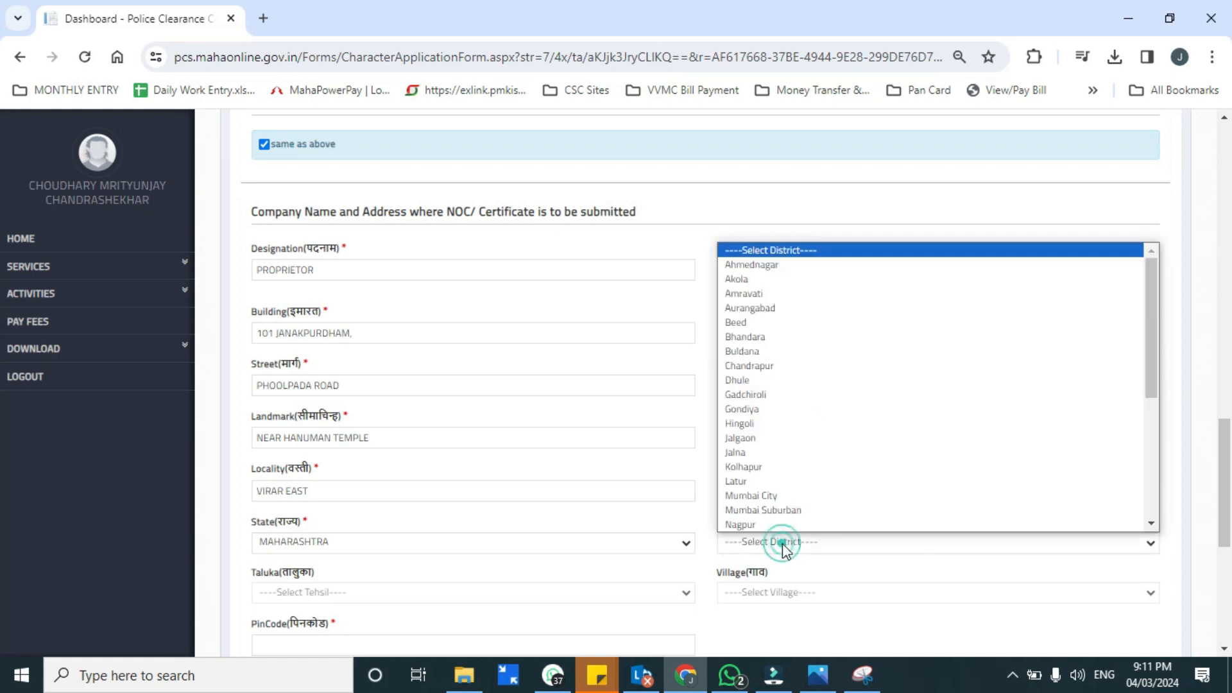
pyautogui.scroll(-4, 800, 495)
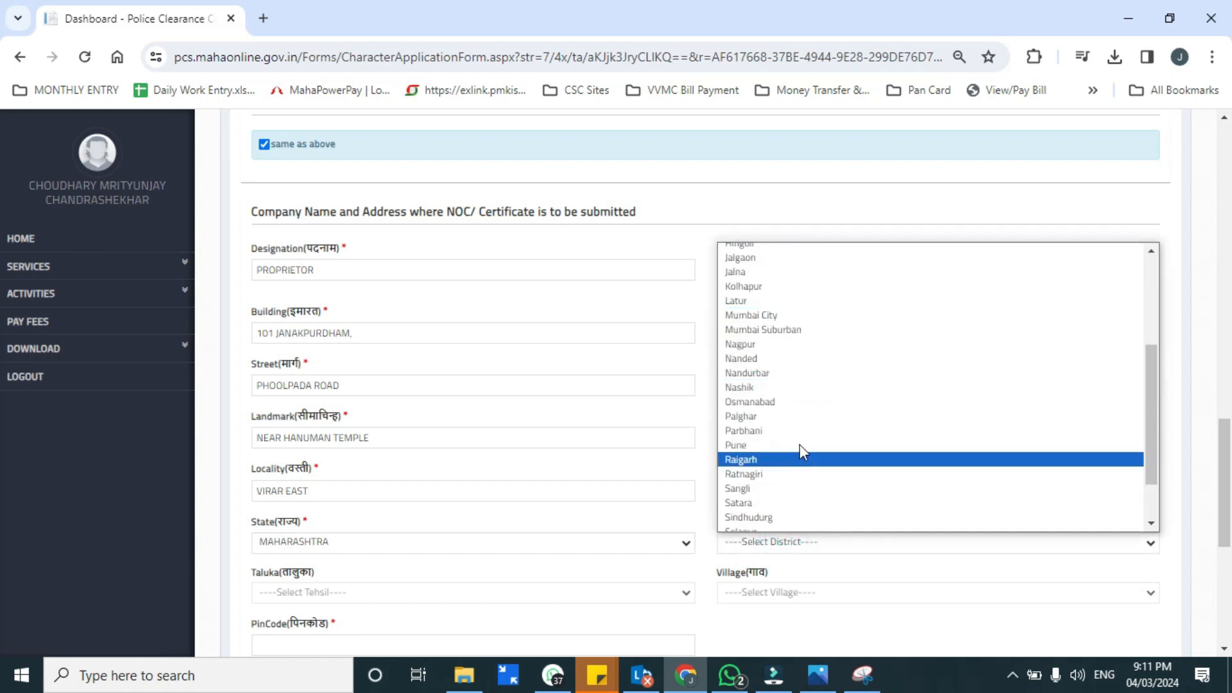
pyautogui.click(770, 416)
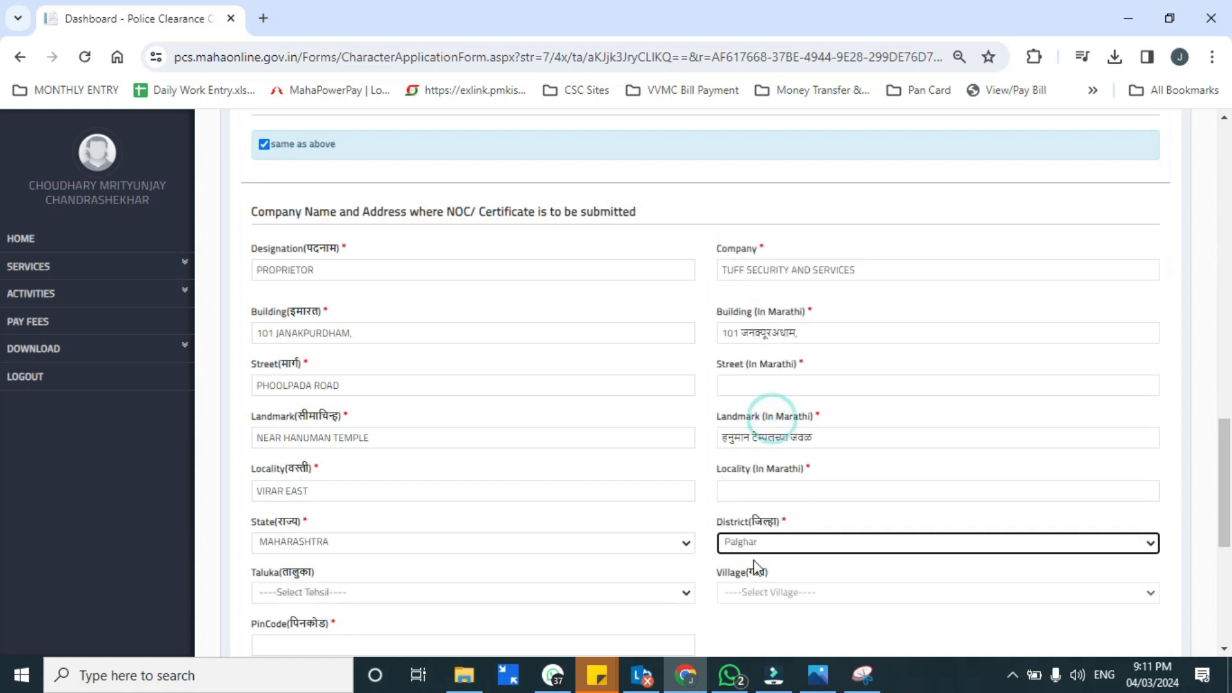
pyautogui.click(481, 591)
pyautogui.click(333, 559)
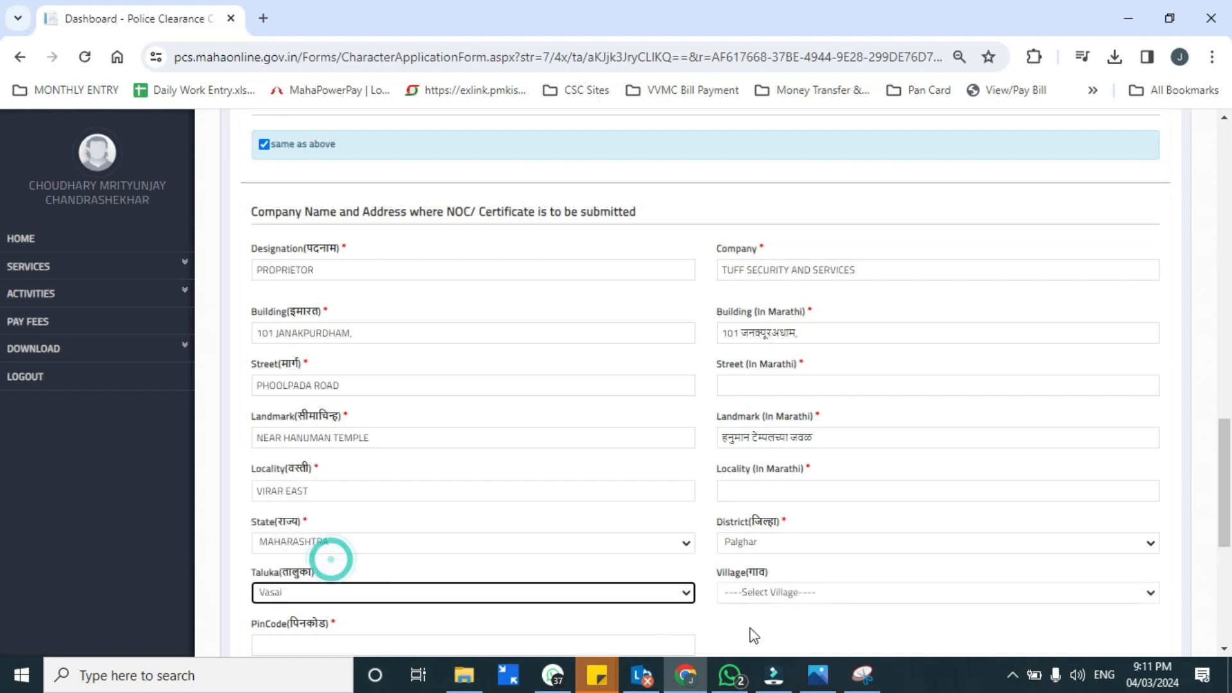
pyautogui.click(784, 594)
pyautogui.scroll(-10, 783, 525)
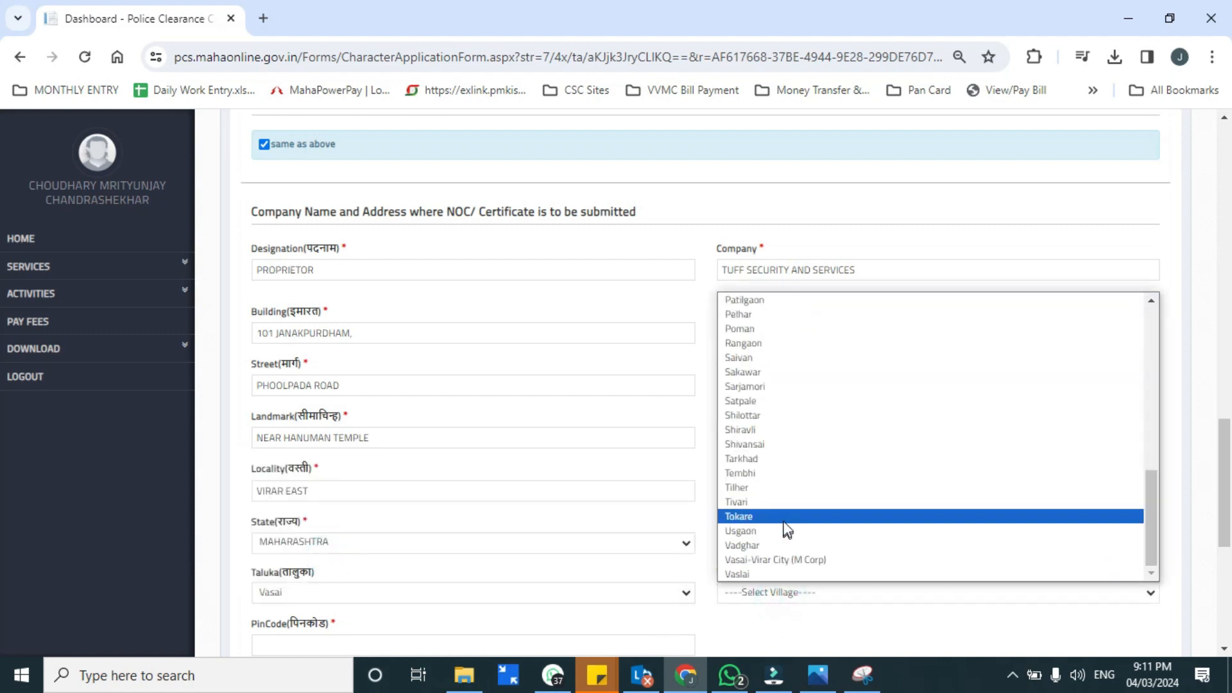
pyautogui.click(819, 561)
# Step: Enter 401305 as the company PinCode
pyautogui.scroll(-3, 572, 547)
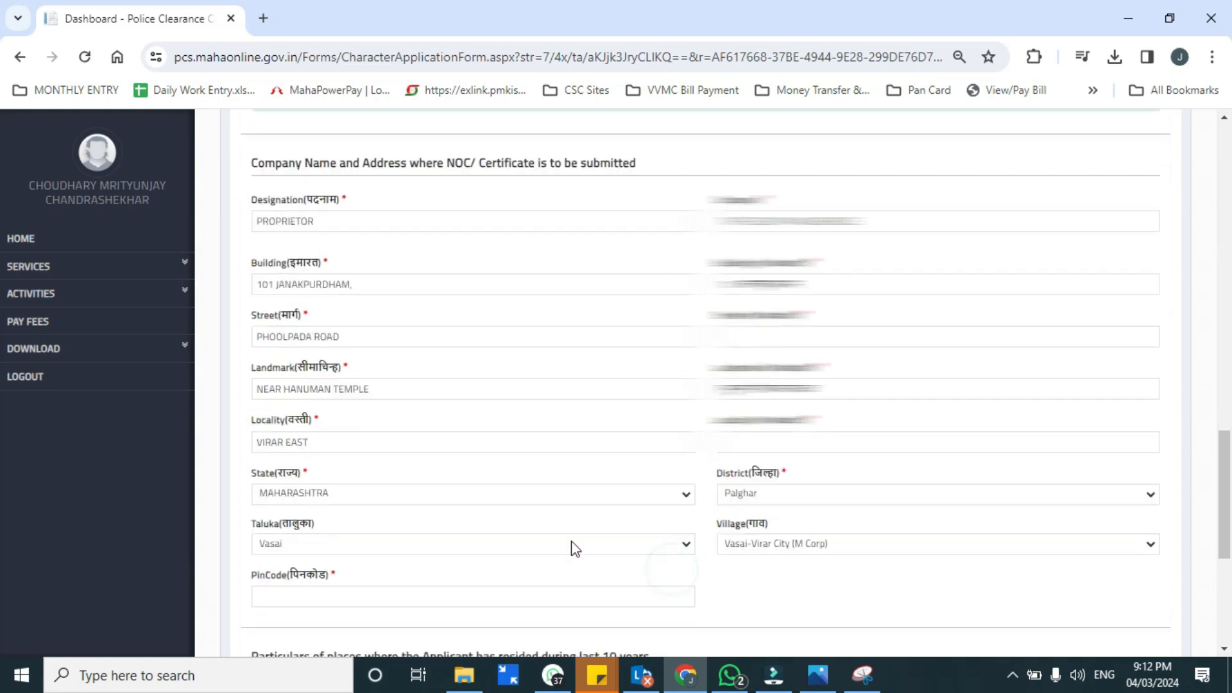
pyautogui.click(344, 459)
pyautogui.write('401305')
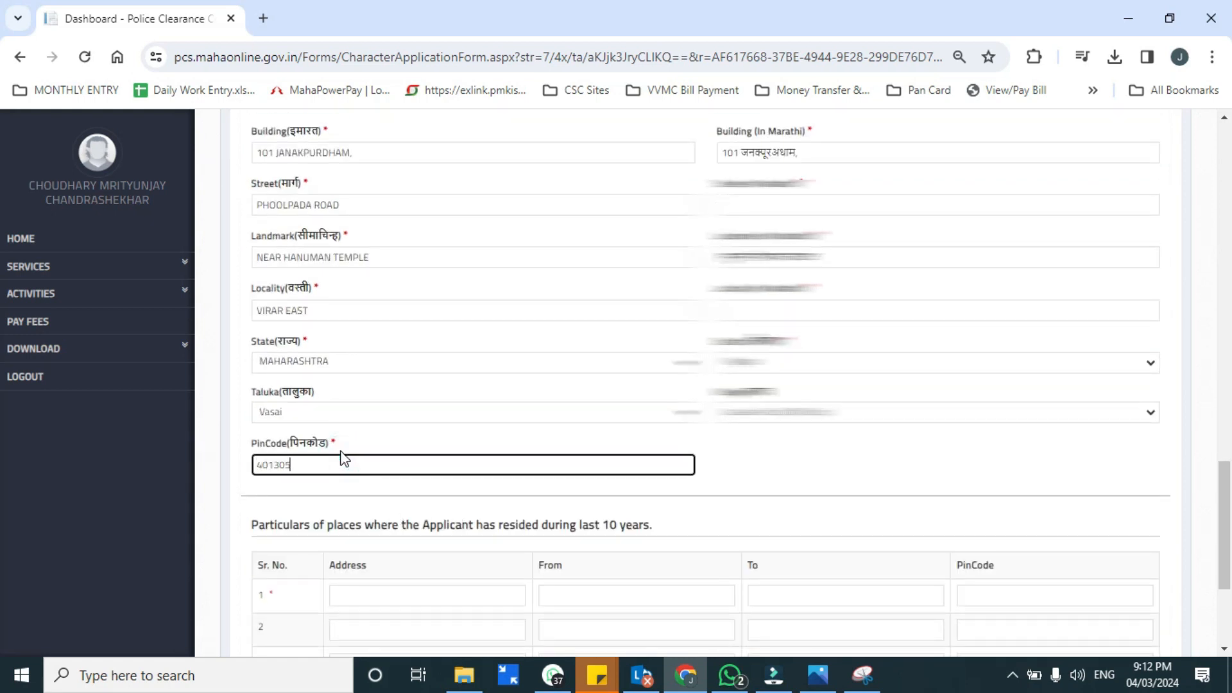
pyautogui.scroll(20, 344, 458)
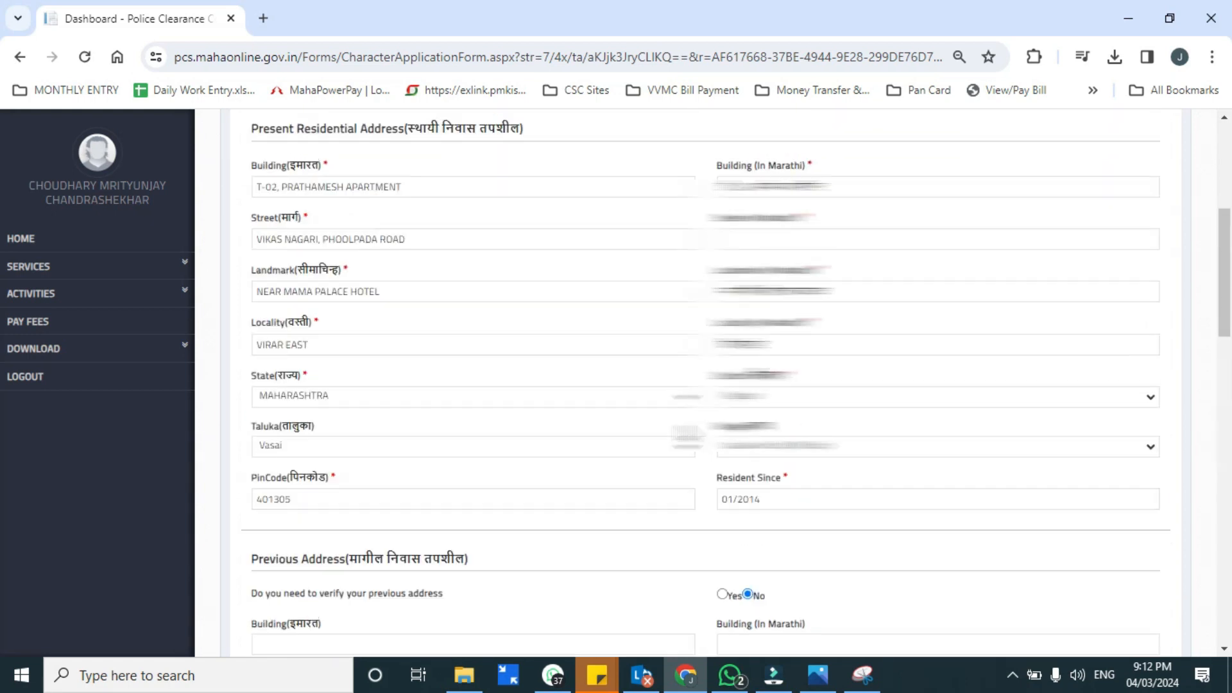
pyautogui.click(828, 418)
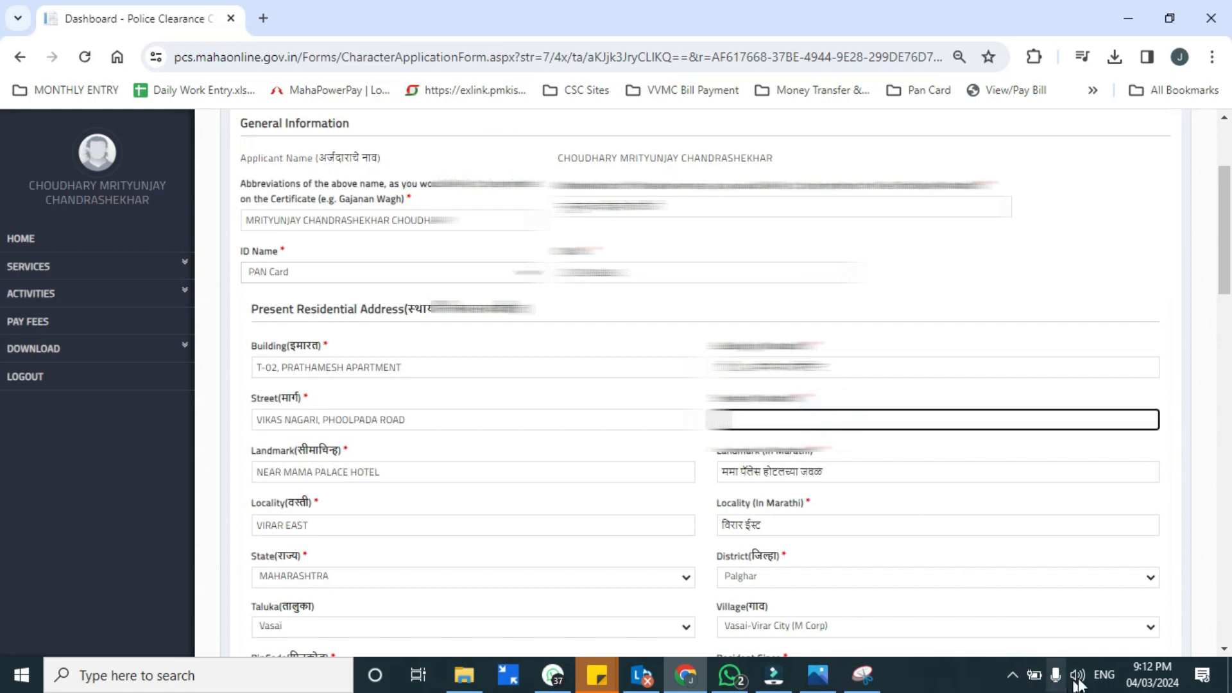
pyautogui.click(1101, 683)
pyautogui.click(1061, 584)
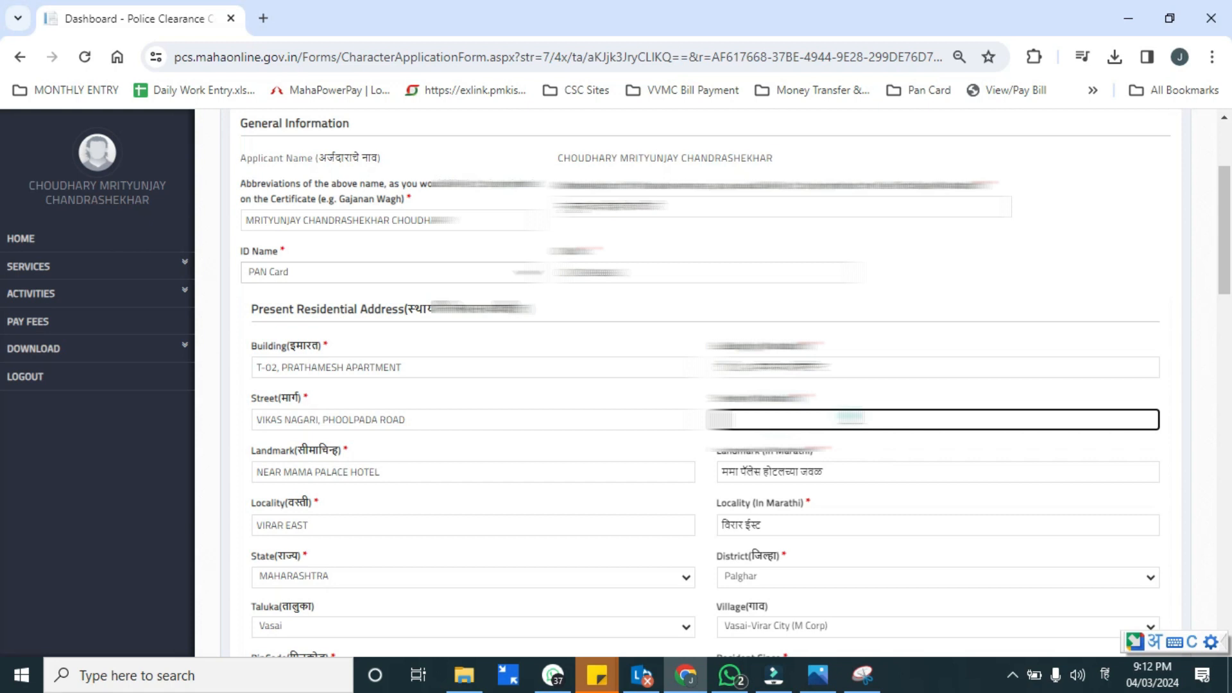
pyautogui.click(847, 414)
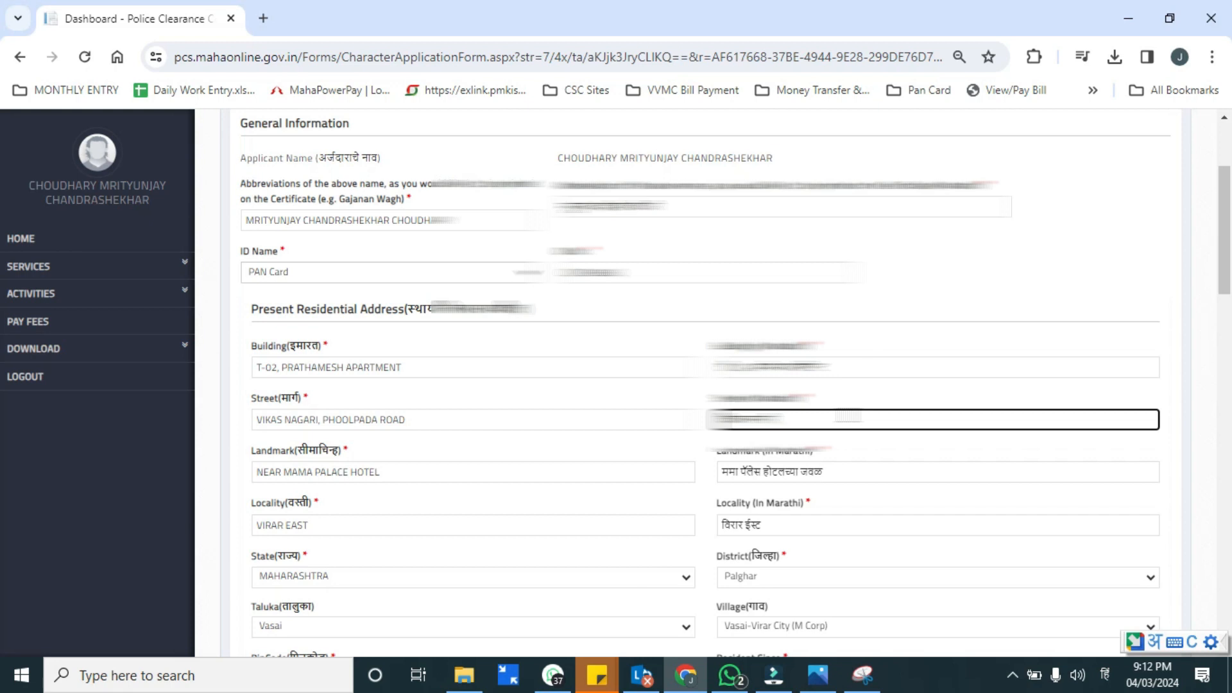
pyautogui.write('phoolpada')
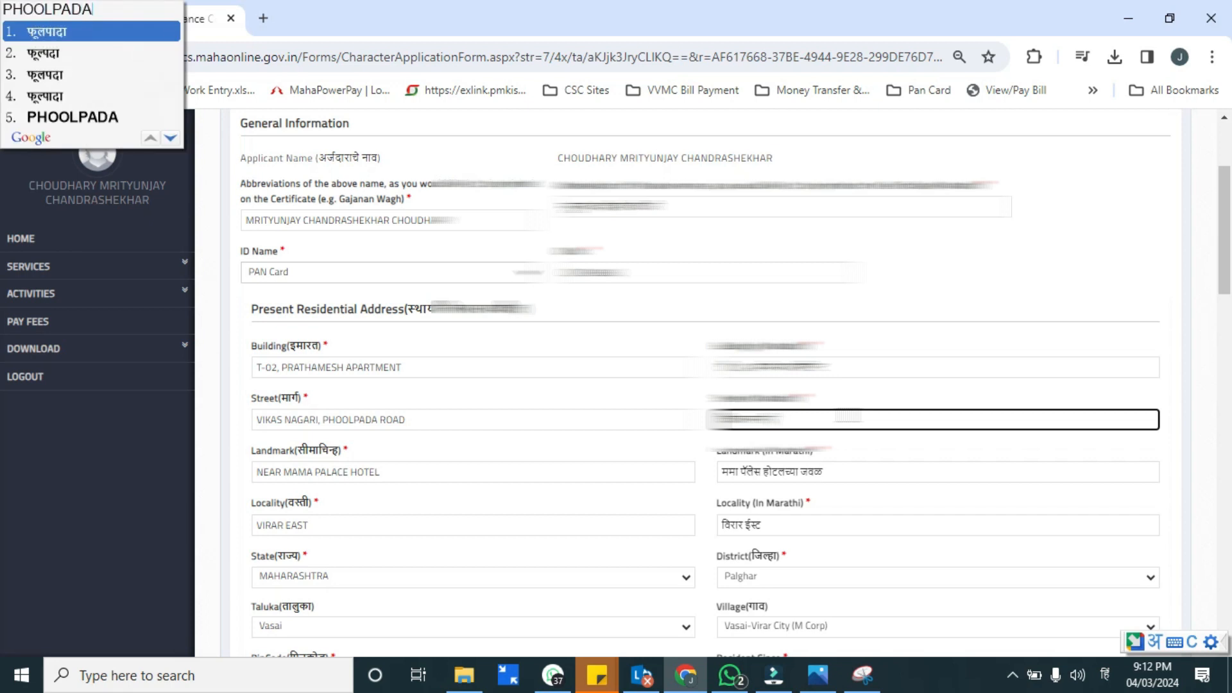
pyautogui.press('BackSpace')
pyautogui.press('BackSpace')
pyautogui.press('BackSpace')
pyautogui.press('BackSpace')
pyautogui.press('BackSpace')
pyautogui.press('BackSpace')
pyautogui.press('BackSpace')
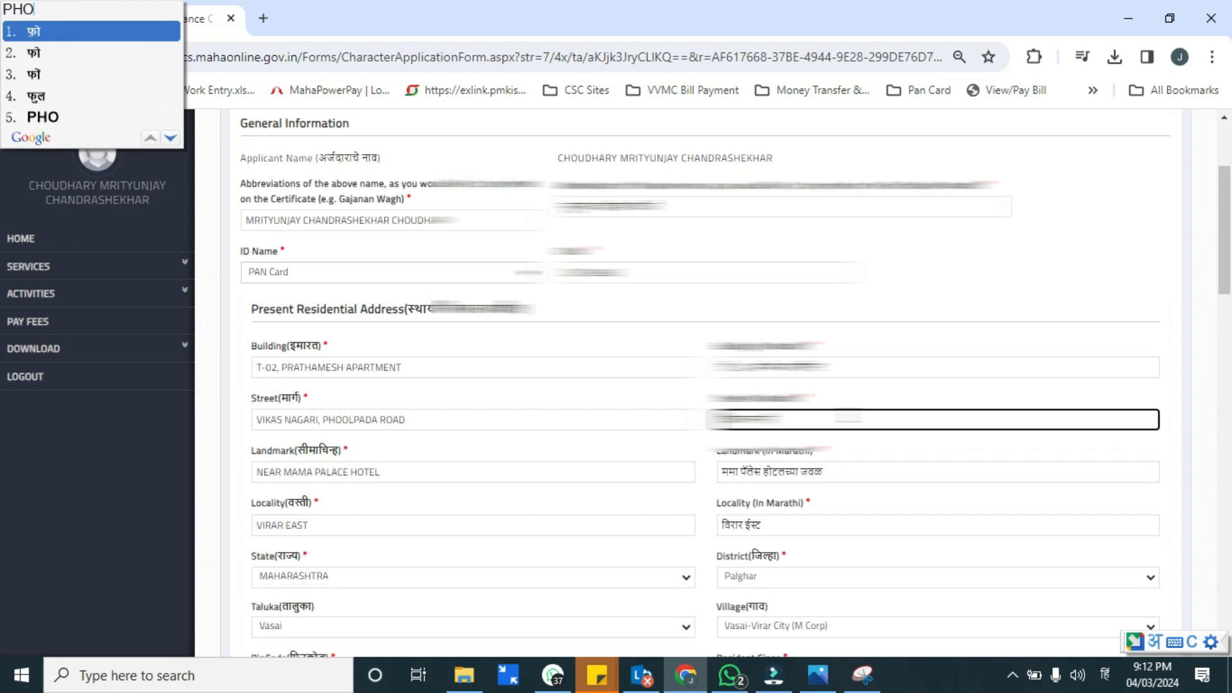
pyautogui.write('ulpad')
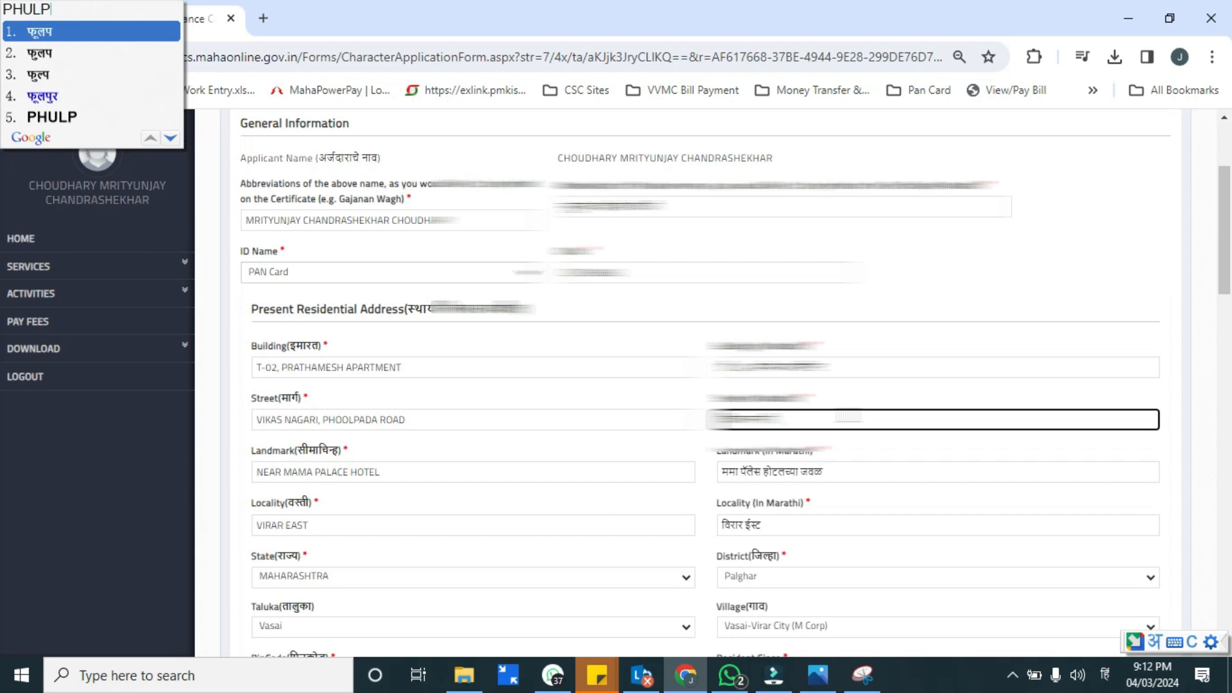
pyautogui.press('BackSpace')
pyautogui.write('ada')
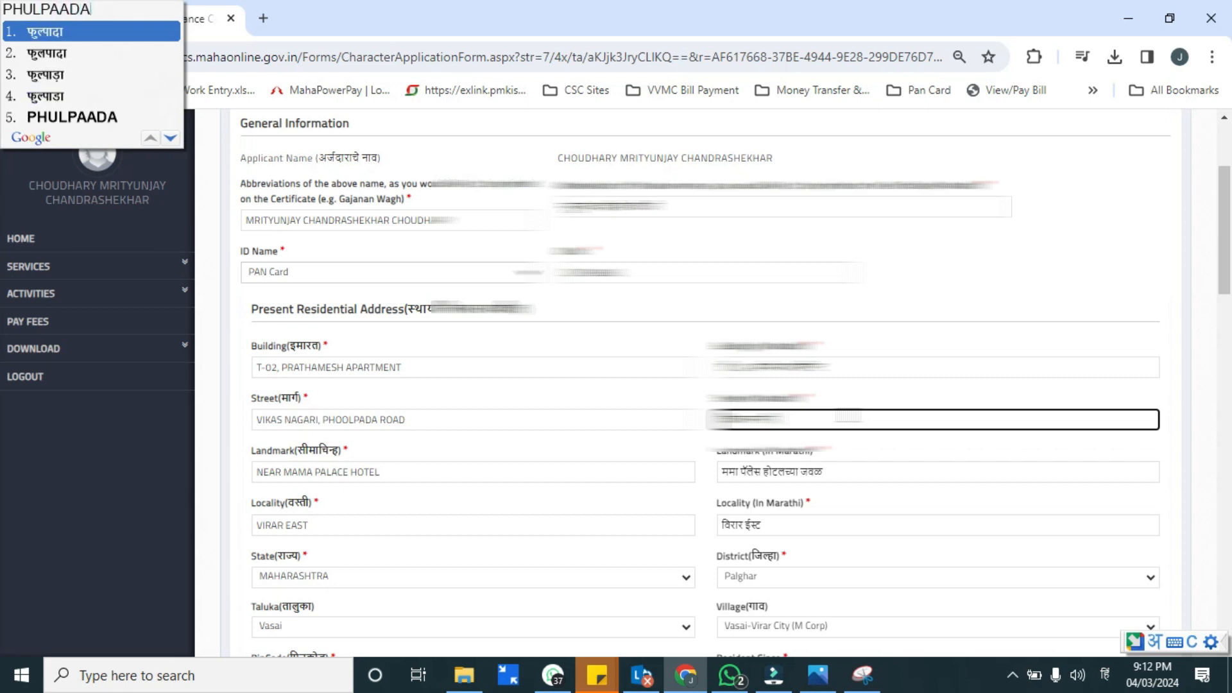
pyautogui.press('Down')
pyautogui.press('Down')
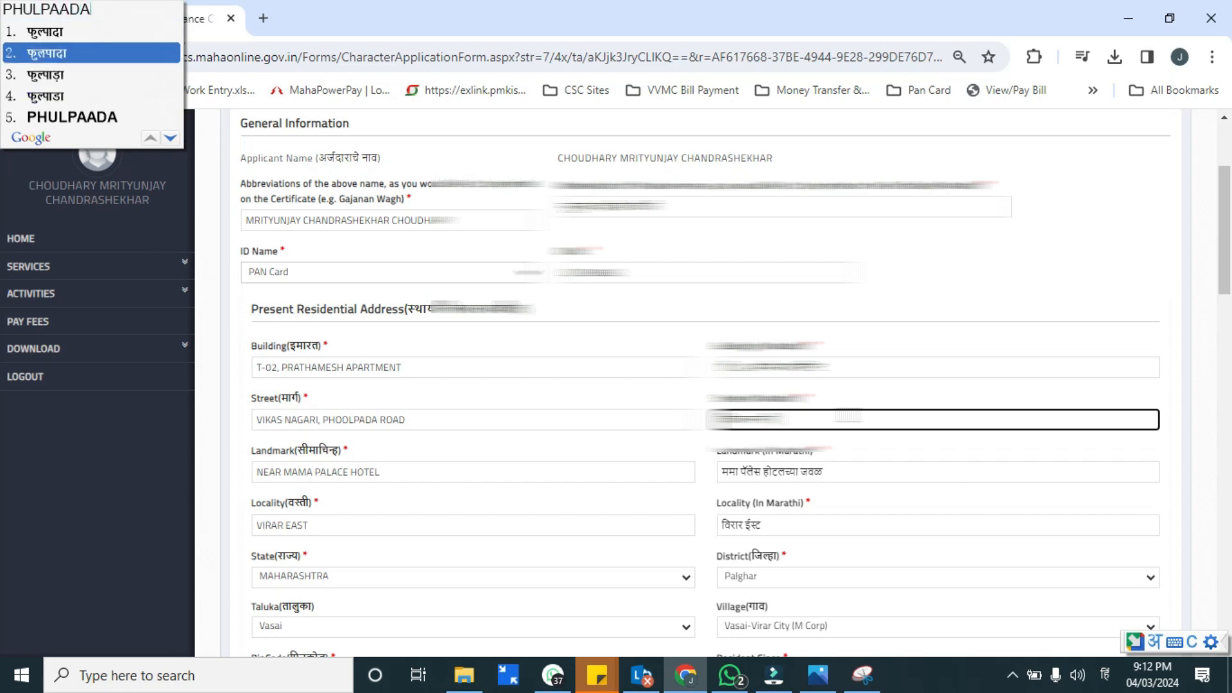
pyautogui.press('Down')
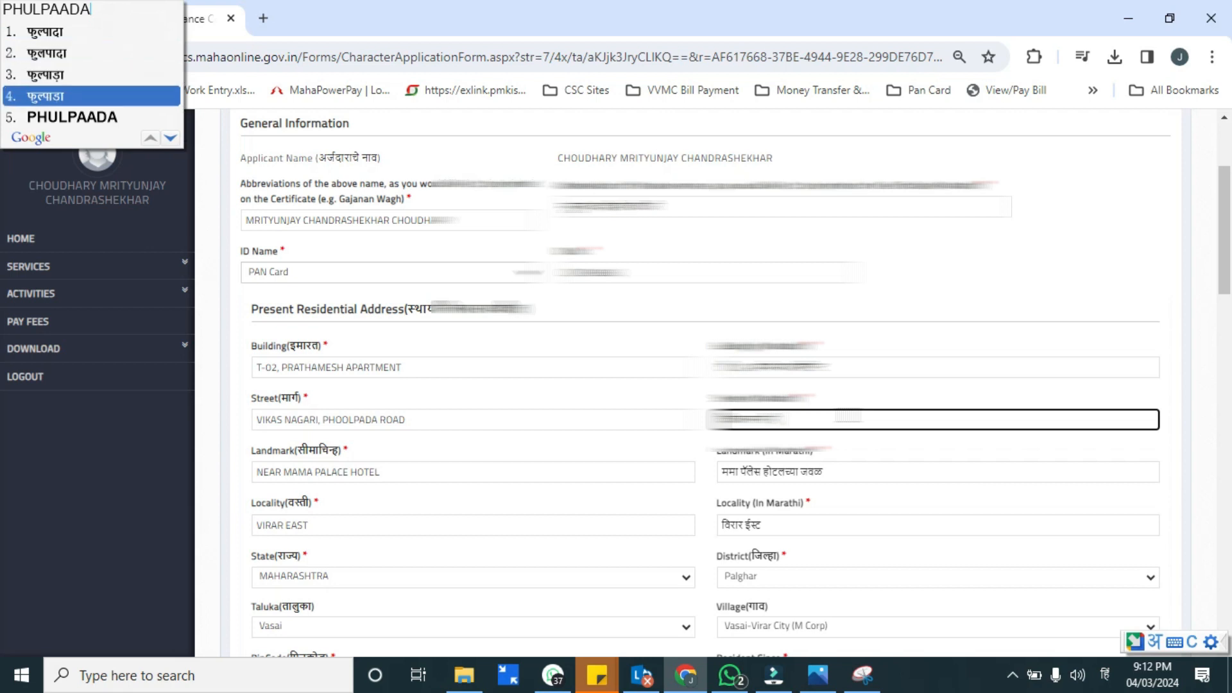
pyautogui.press('Up')
pyautogui.press('Return')
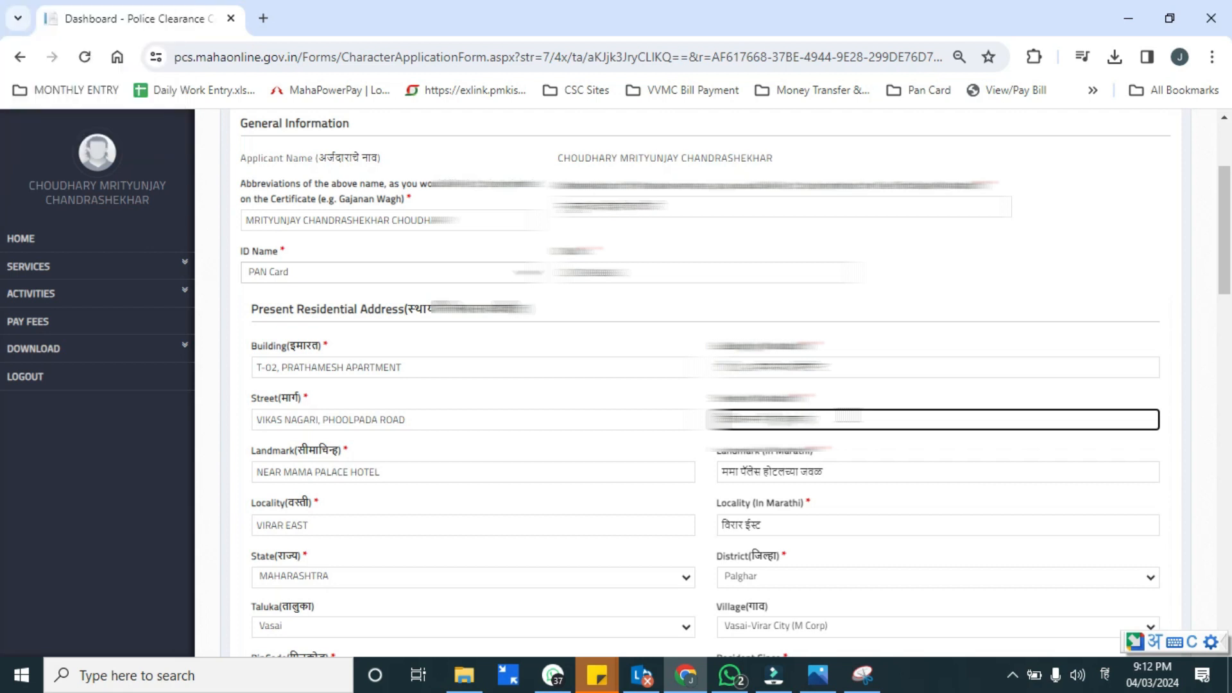
pyautogui.write('L')
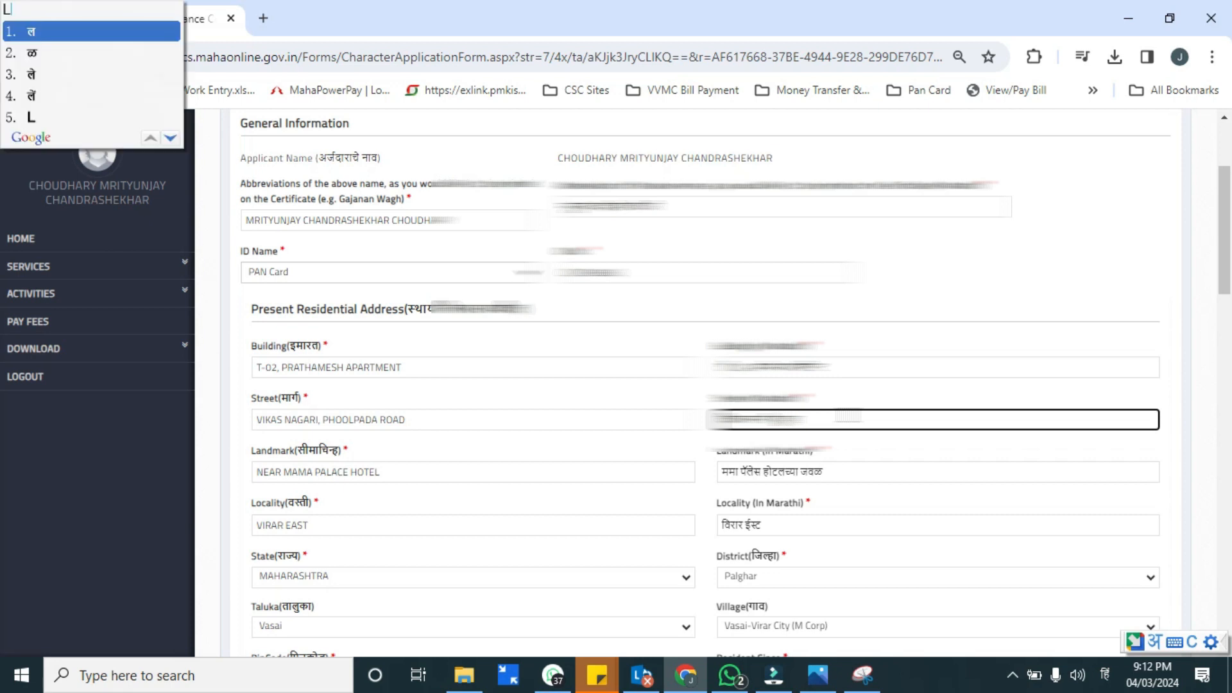
pyautogui.press('Return')
pyautogui.write('PAA')
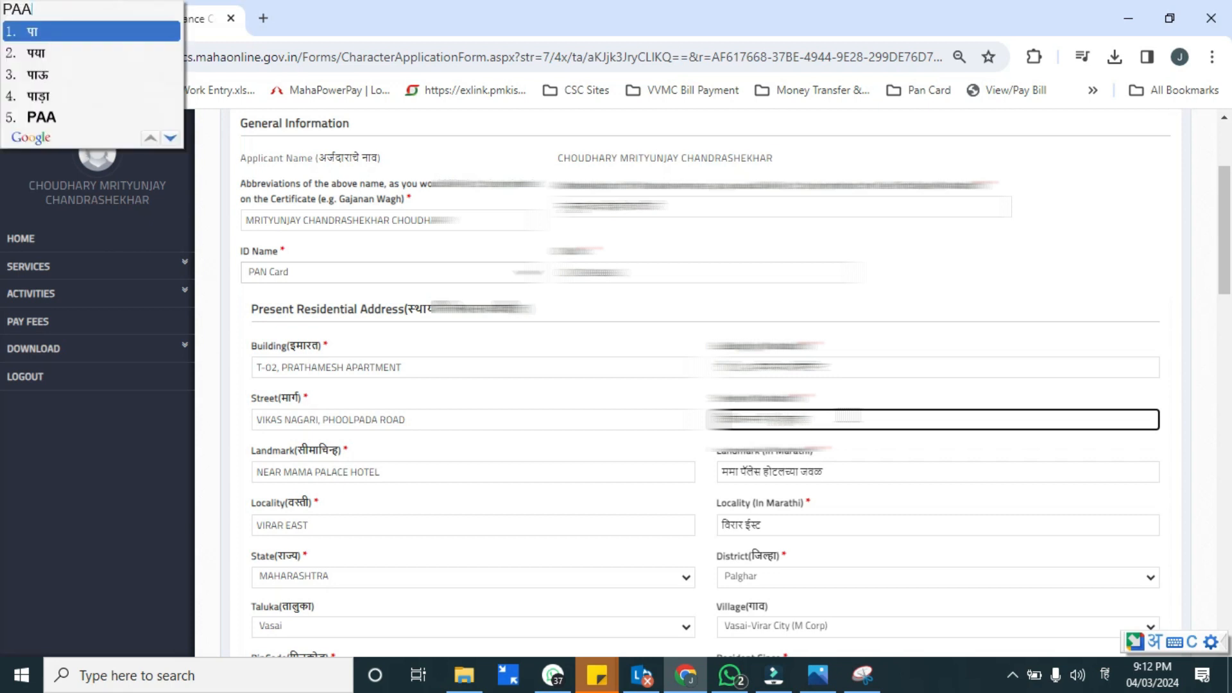
pyautogui.press('Return')
pyautogui.click(848, 416)
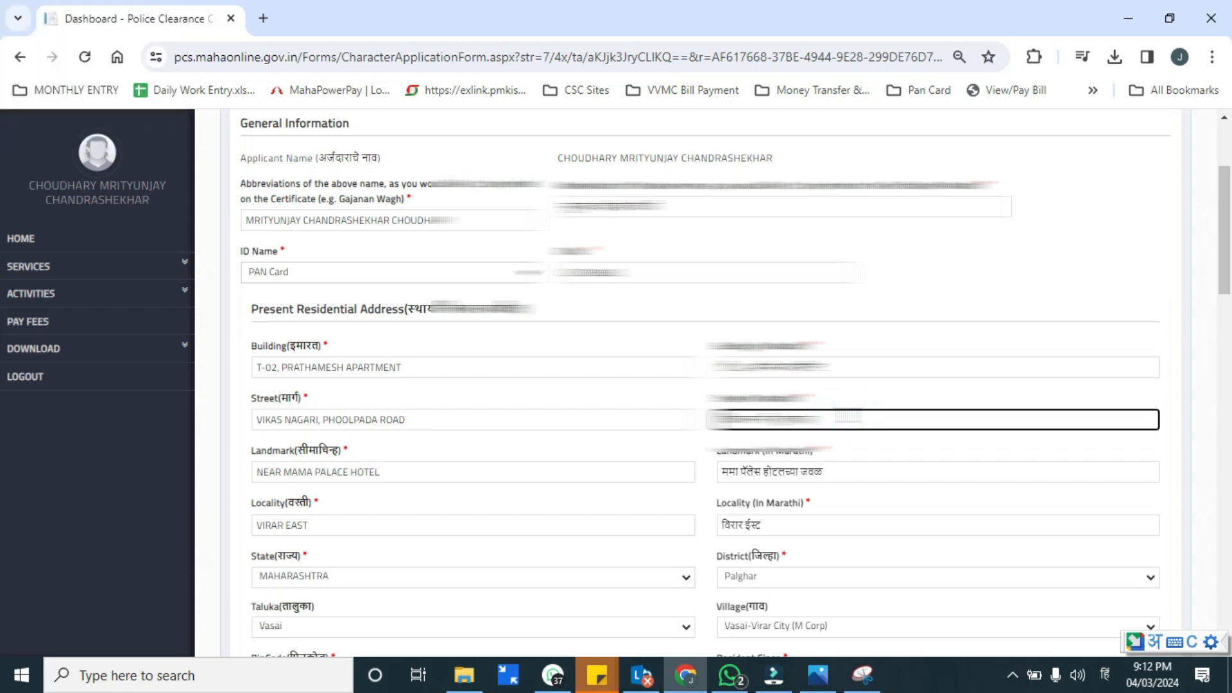
pyautogui.write('RO')
pyautogui.press('Return')
# Step: Correct the Marathi landmark's first syllable to मा so it reads मामा पॅलेस होटलच्या जवळ
pyautogui.click(504, 464)
pyautogui.click(726, 473)
pyautogui.press('Delete')
pyautogui.write('MA')
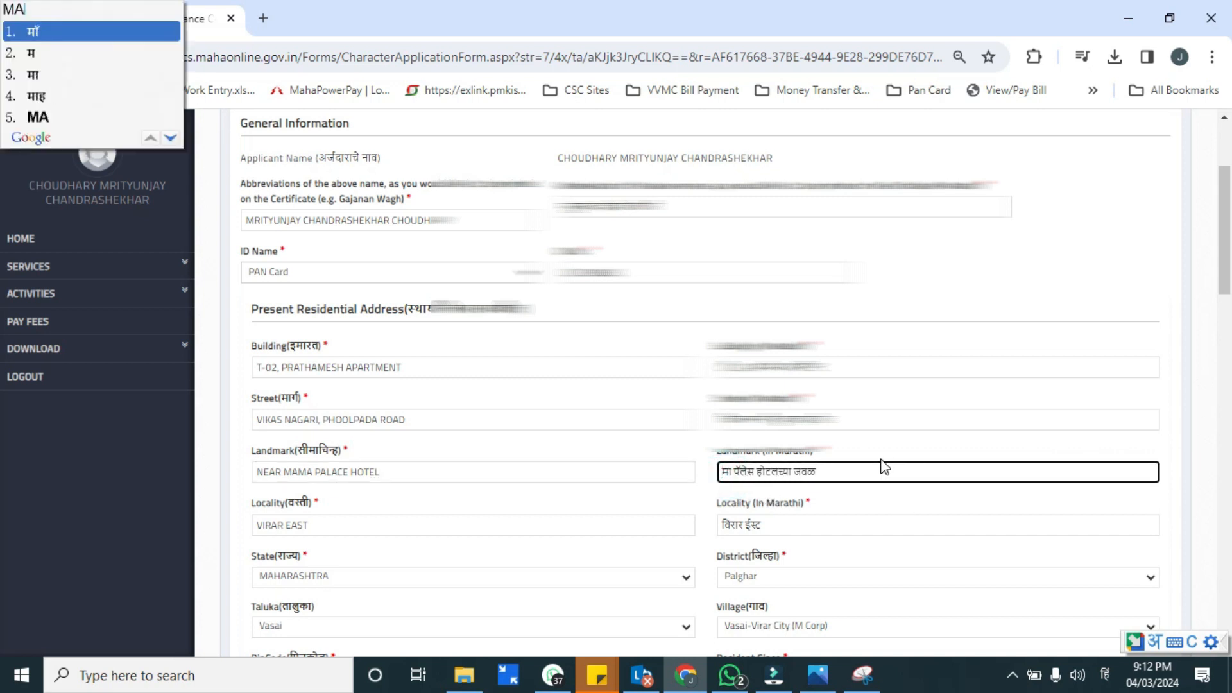
pyautogui.press('Down')
pyautogui.press('Down')
pyautogui.press('Return')
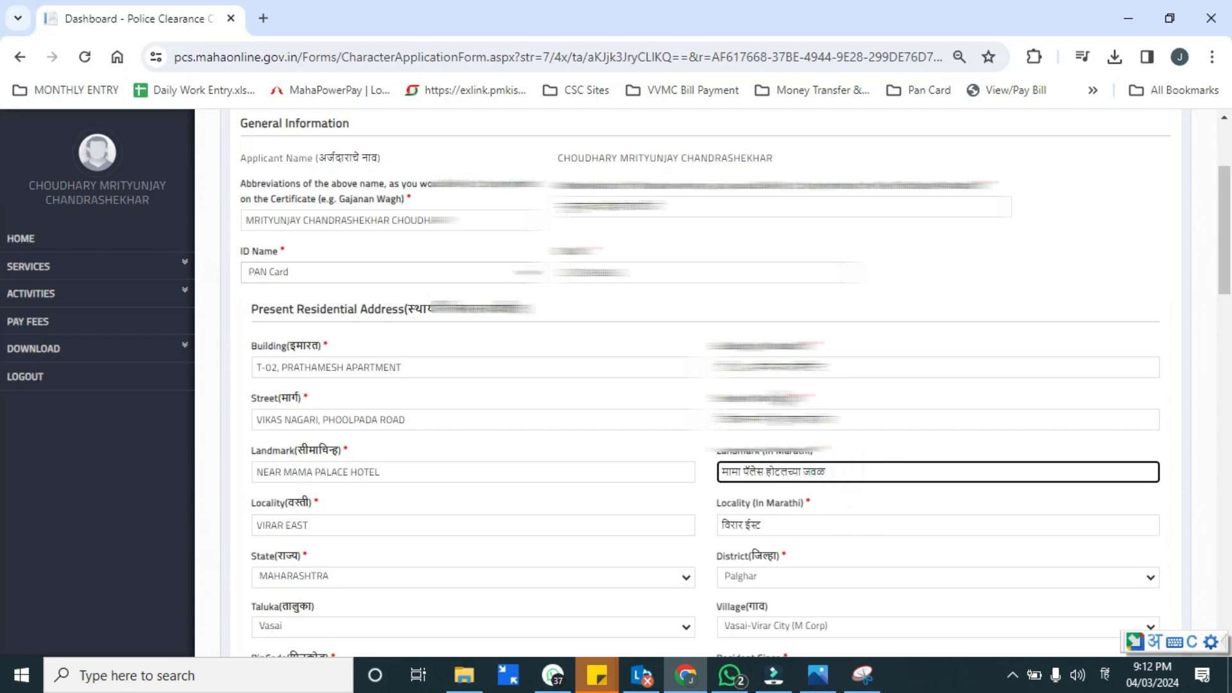
# Step: Replace the company's Marathi building with the transliterated JANAKPURDHAM
pyautogui.scroll(-3, 821, 528)
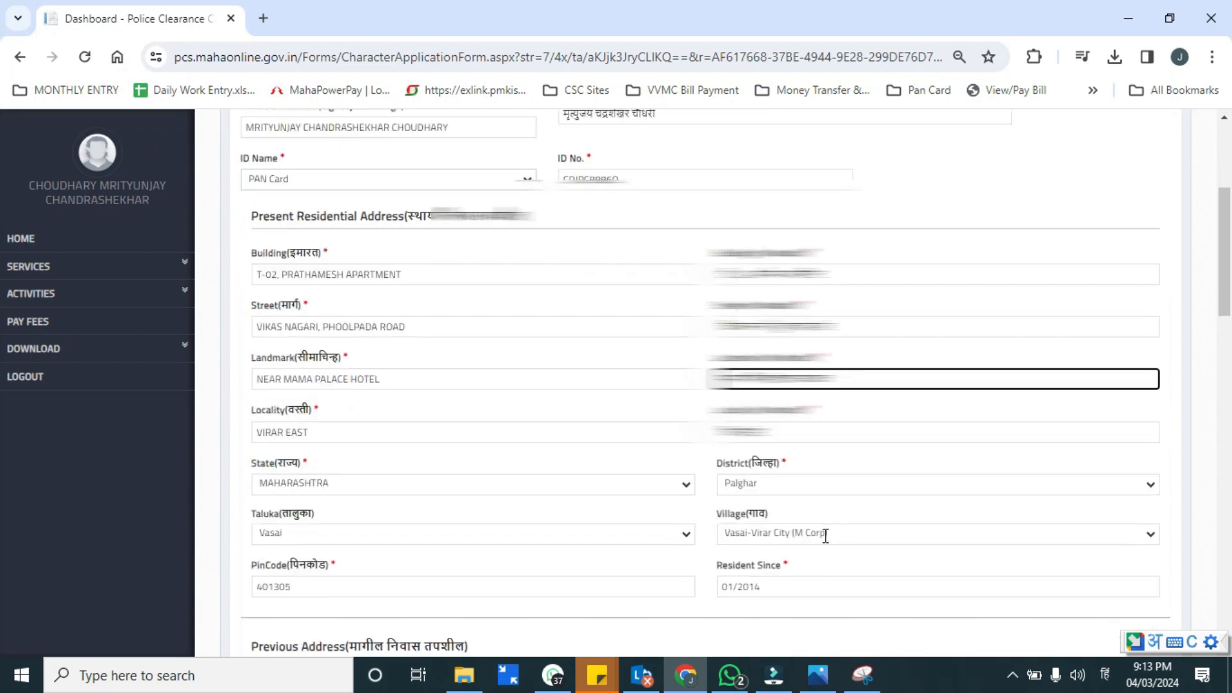
pyautogui.scroll(6, 776, 461)
pyautogui.scroll(-20, 775, 449)
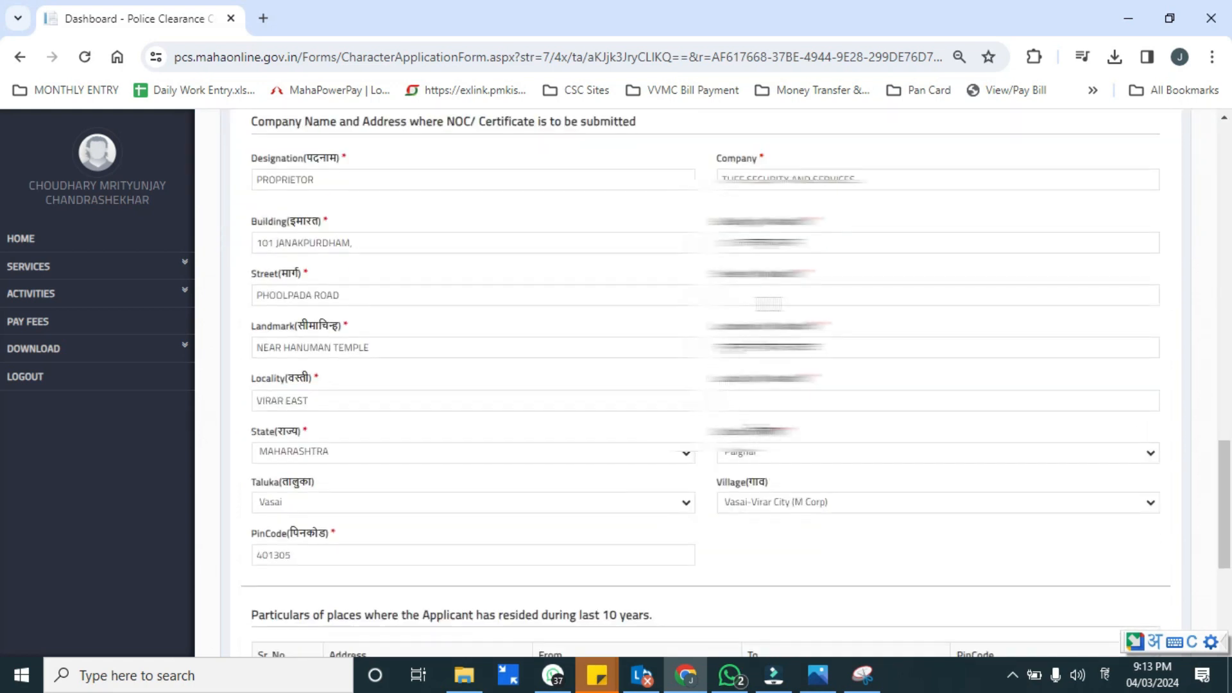
pyautogui.moveTo(798, 243); pyautogui.dragTo(729, 251)
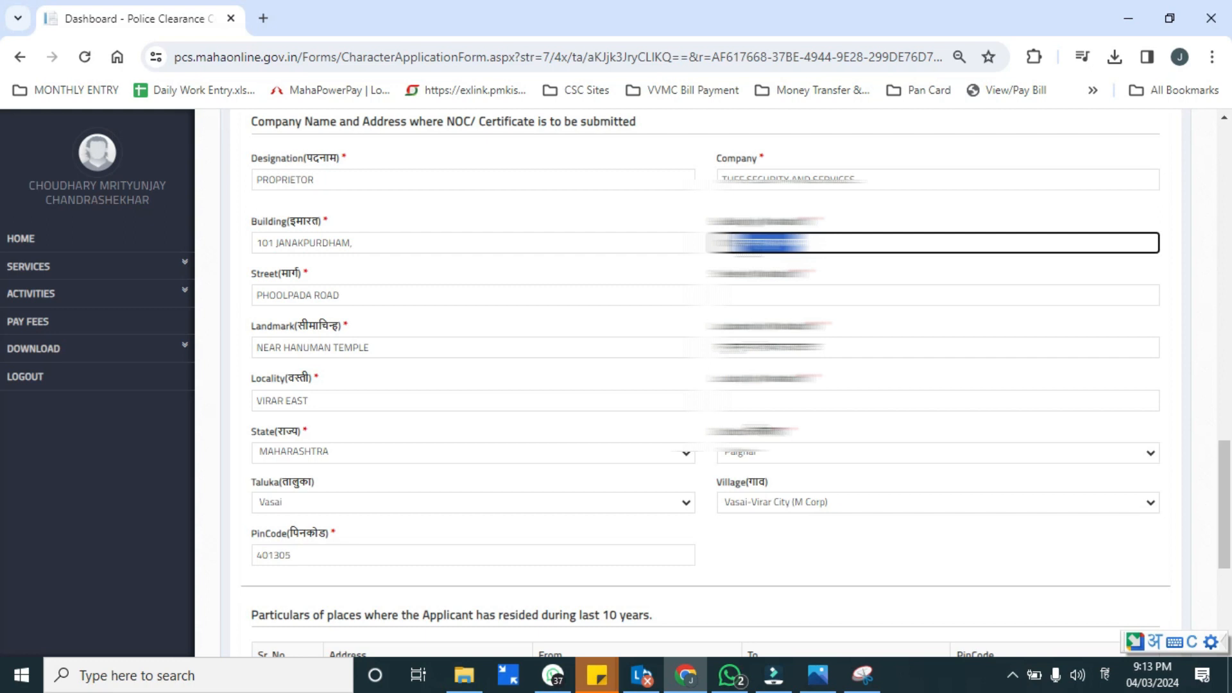
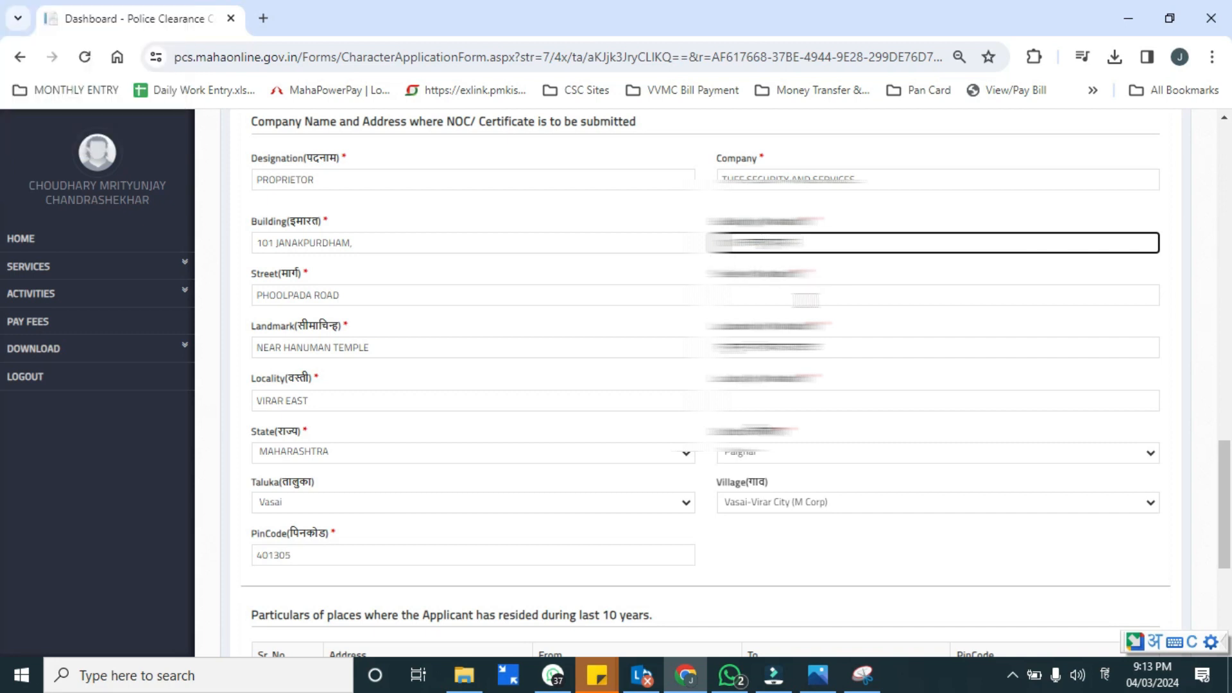
# Step: Type the company's Marathi street as PHOOLPADA ROAD
pyautogui.click(805, 298)
pyautogui.write('PHOOL')
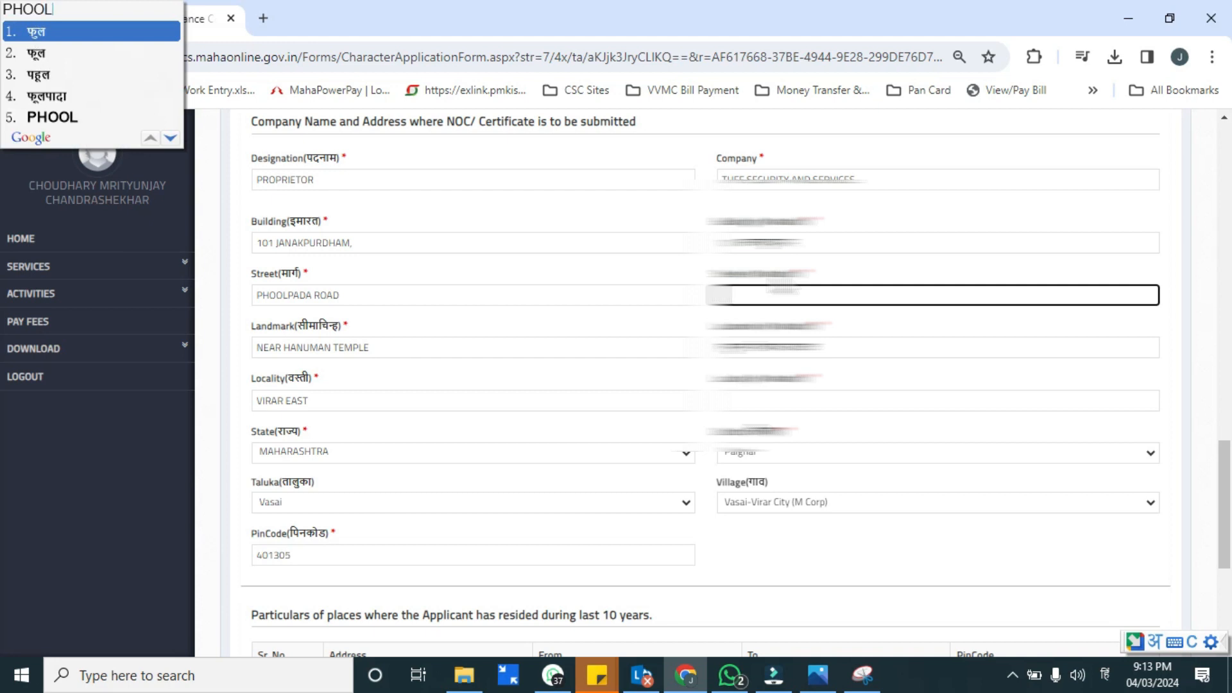
pyautogui.scroll(15, 706, 385)
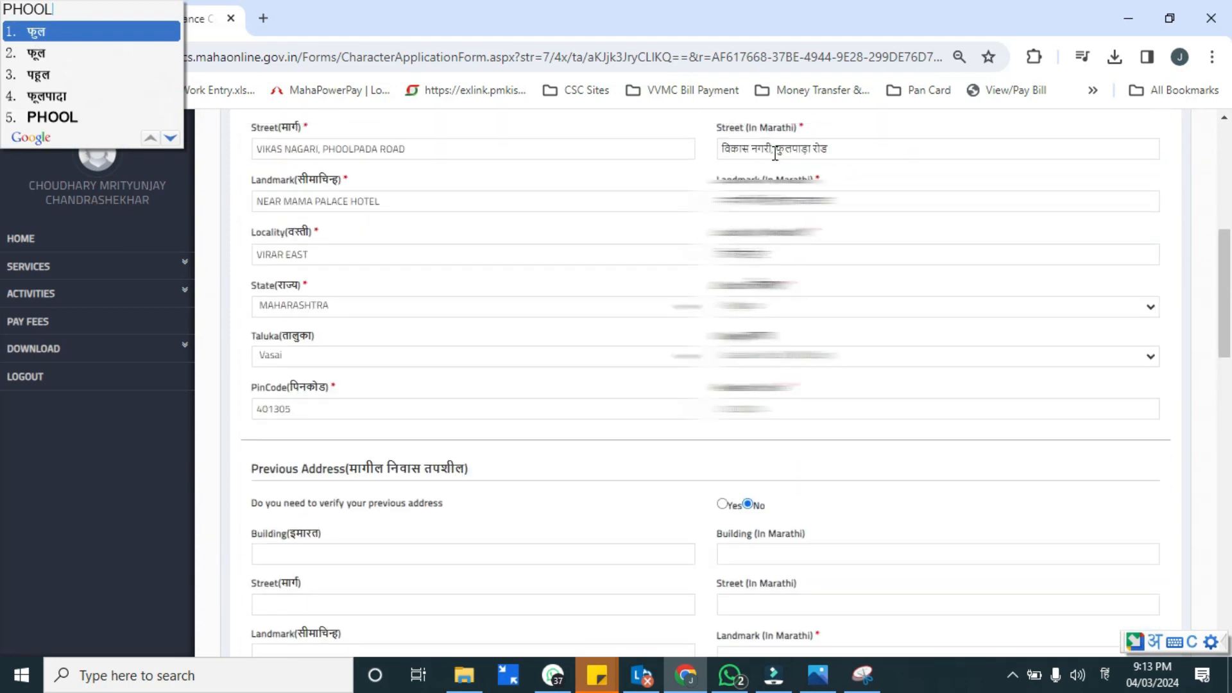
pyautogui.moveTo(782, 154); pyautogui.dragTo(842, 171)
pyautogui.scroll(-10, 842, 171)
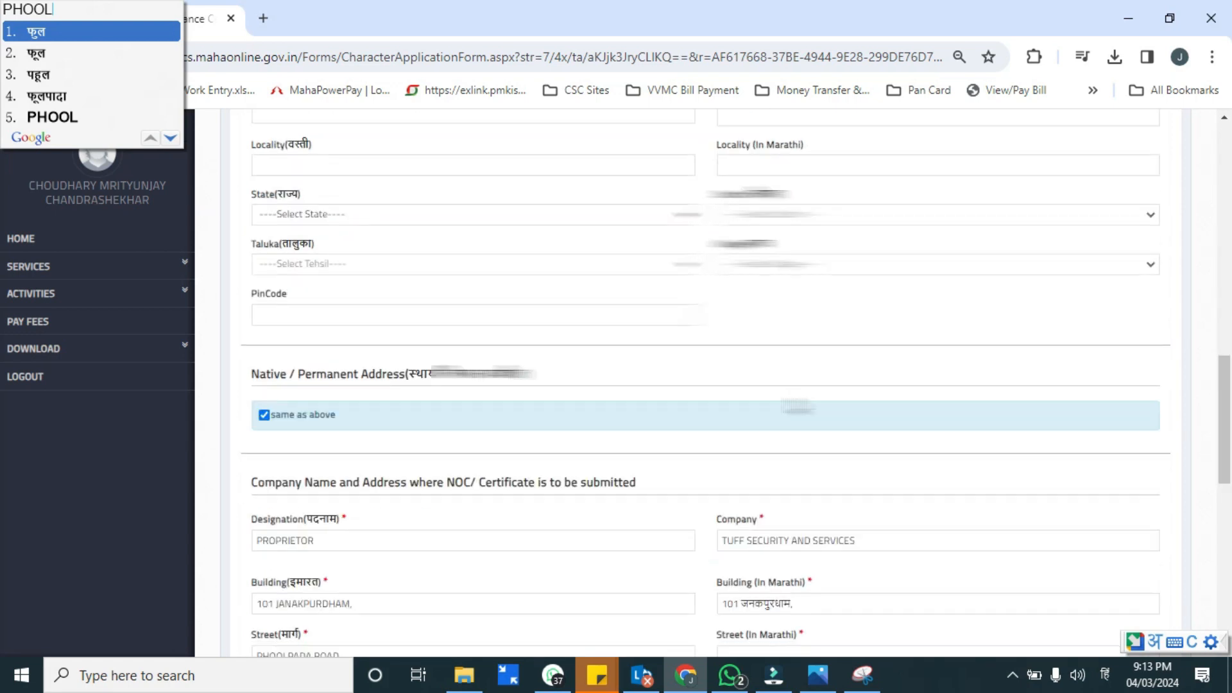
pyautogui.click(761, 296)
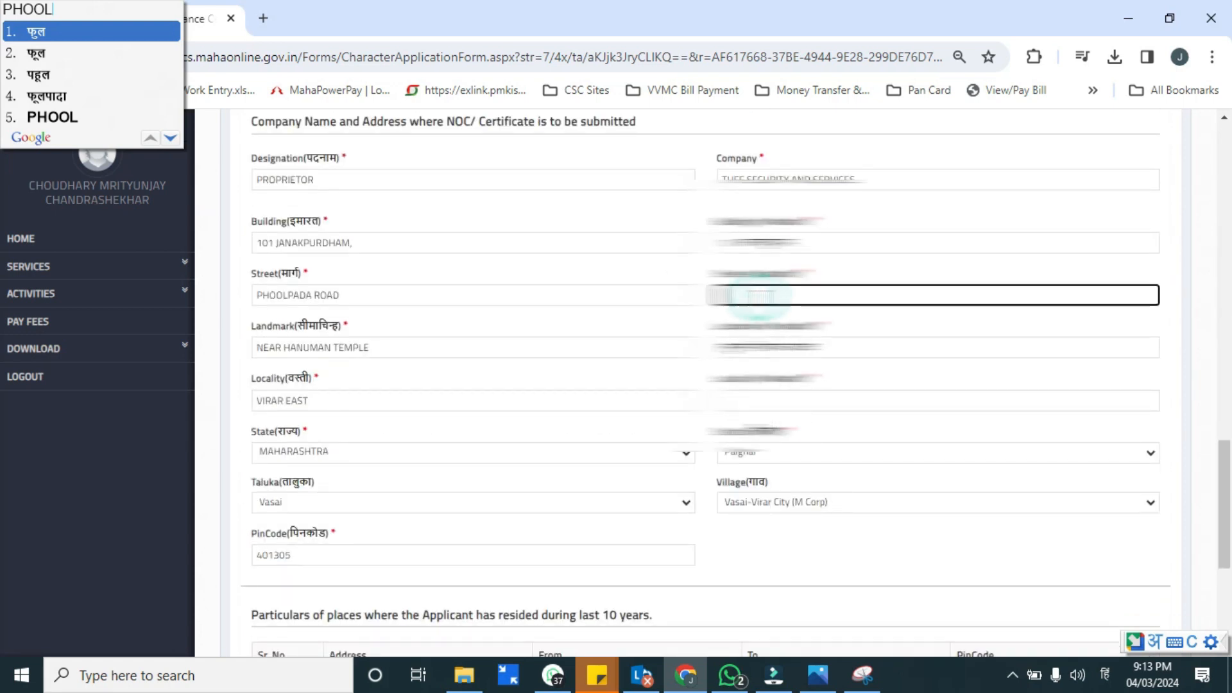
pyautogui.write('ph')
pyautogui.press('BackSpace')
pyautogui.press('BackSpace')
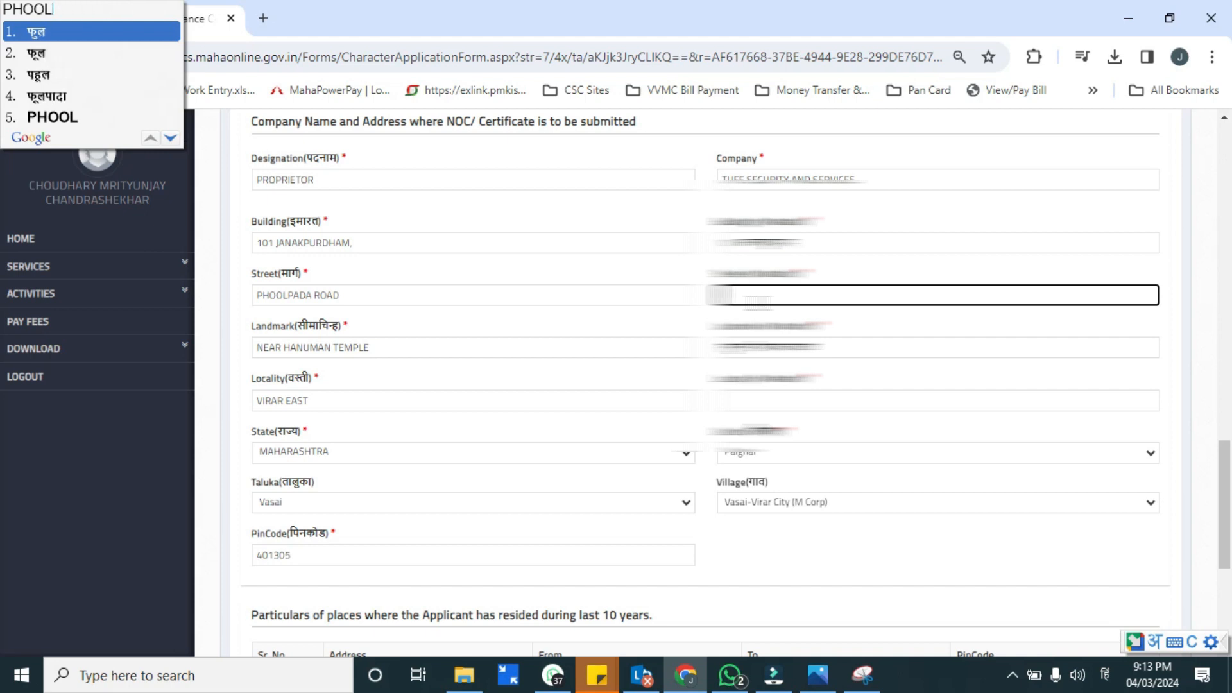
pyautogui.write('PAADA')
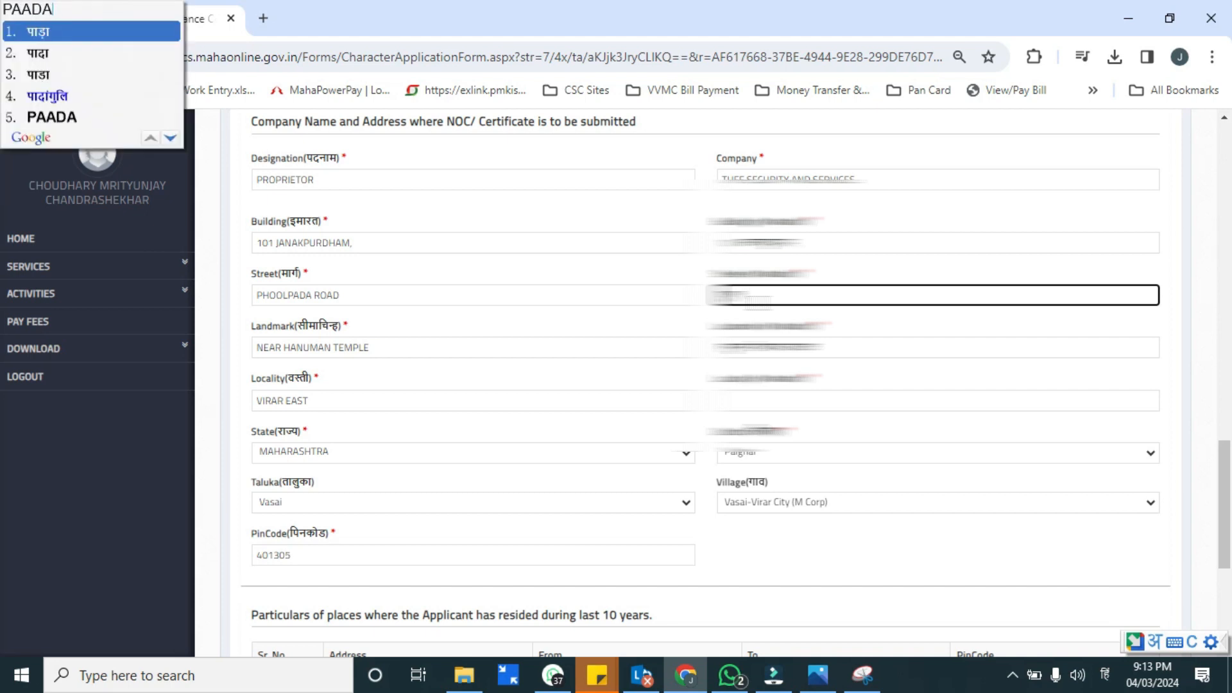
pyautogui.write(' ROAD')
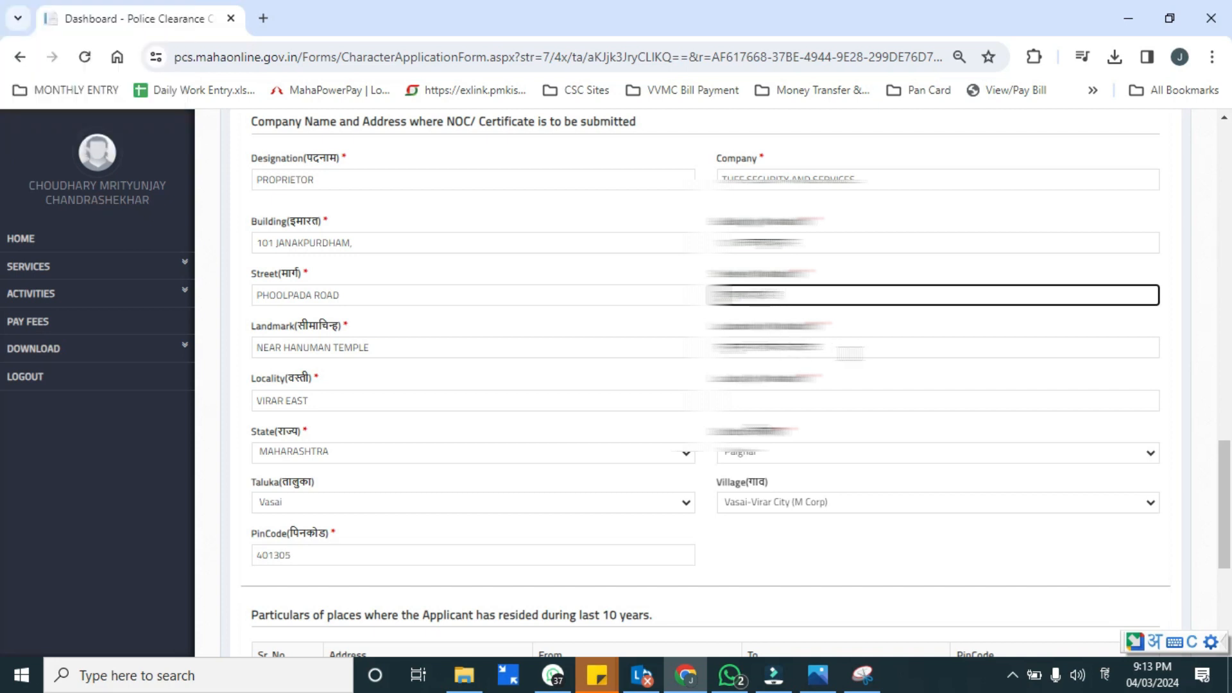
# Step: Enter the company's Marathi locality VIRAR EAST, using the second spelling for VIRAR
pyautogui.click(736, 399)
pyautogui.write('VIRAR EAST ')
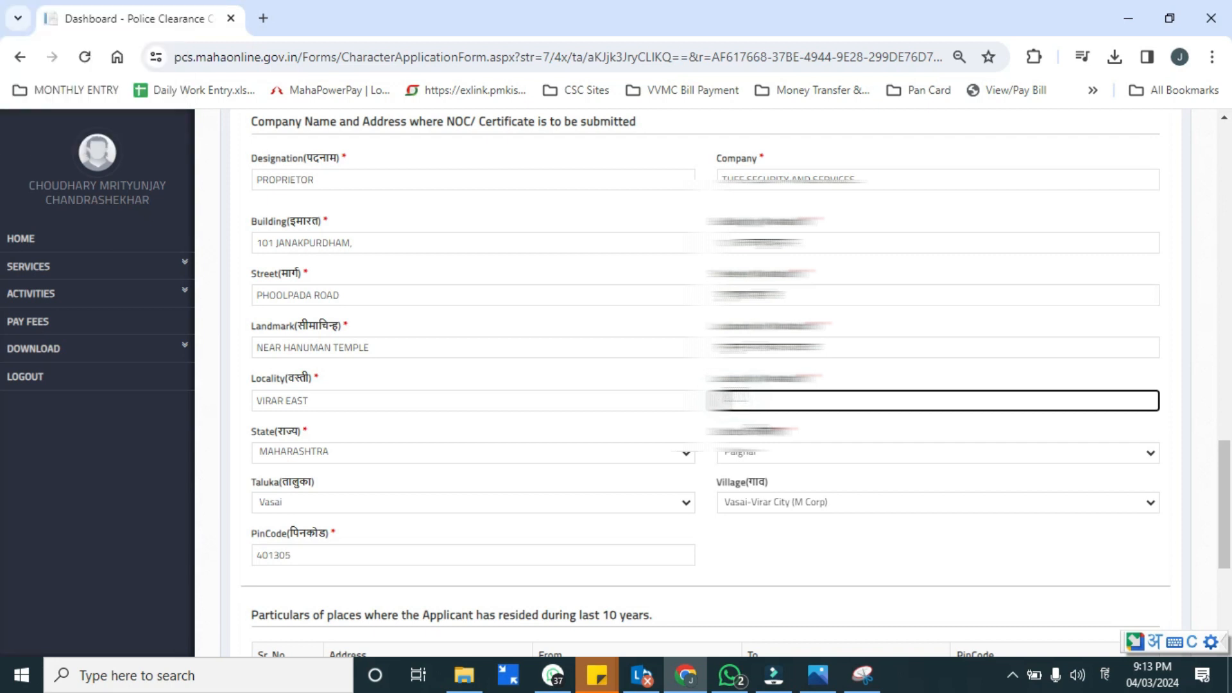
pyautogui.write('VIRAR')
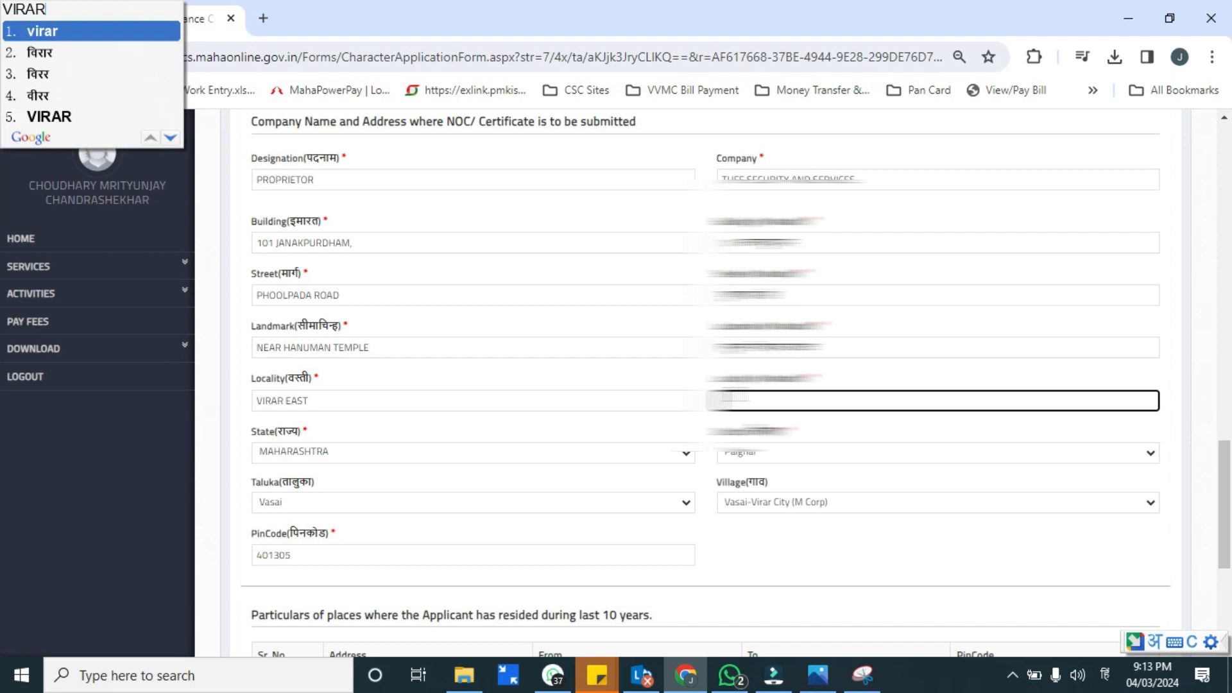
pyautogui.press('Down')
pyautogui.write('EAST')
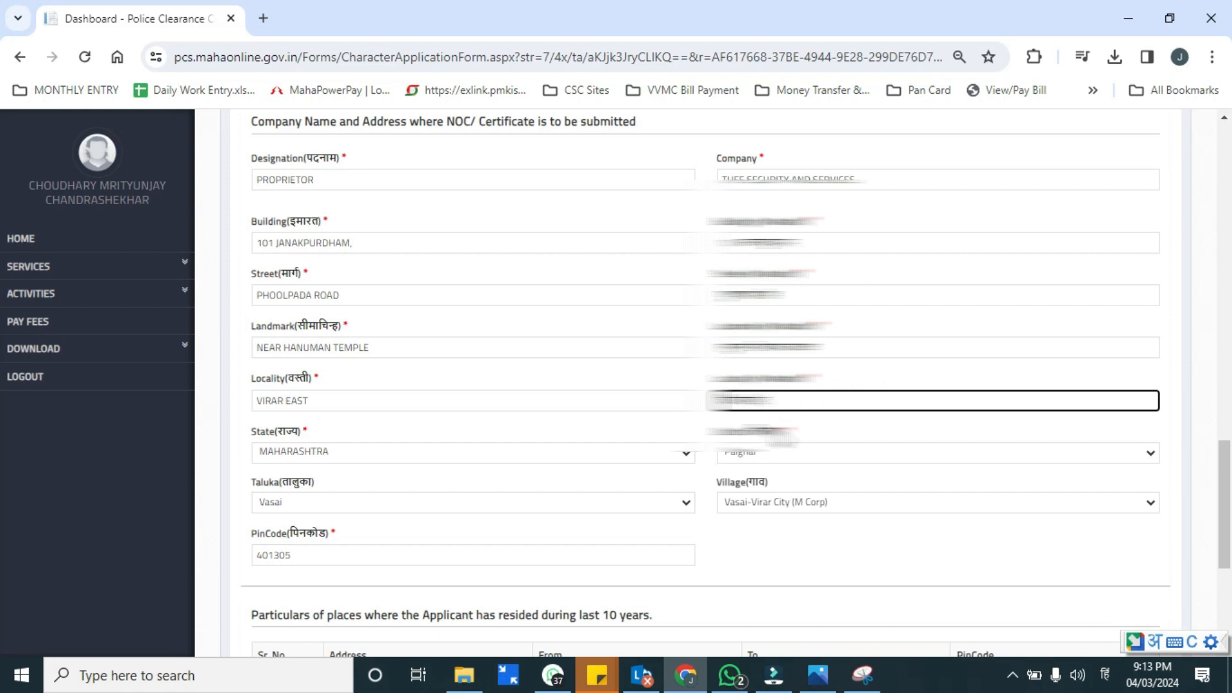
pyautogui.scroll(-5, 706, 385)
pyautogui.scroll(-1, 993, 635)
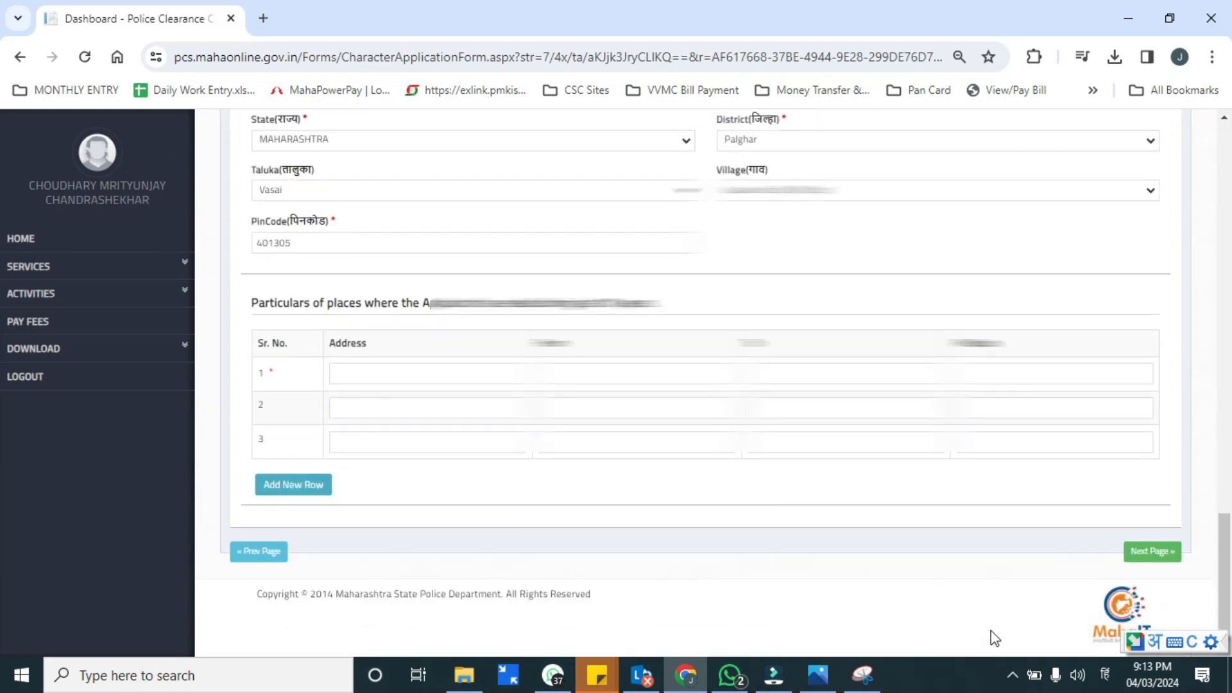
pyautogui.click(1105, 674)
# Step: Enter the applicant's residence address in the first row of the residence table
pyautogui.click(1067, 510)
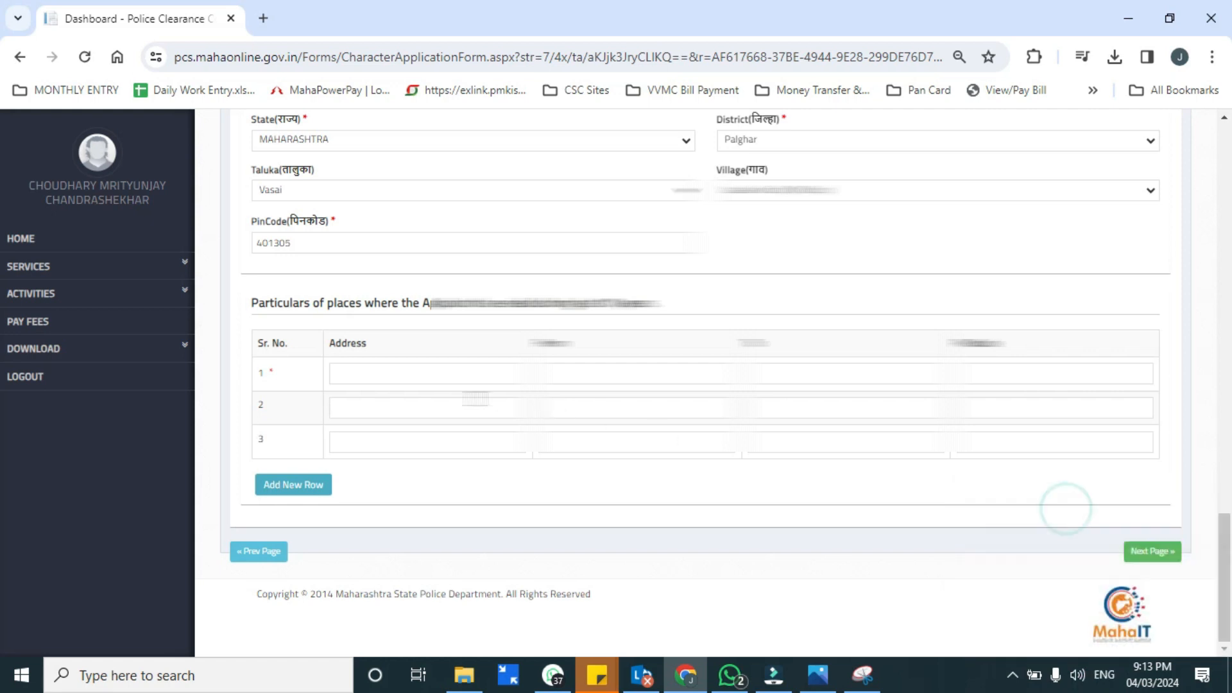
pyautogui.click(437, 374)
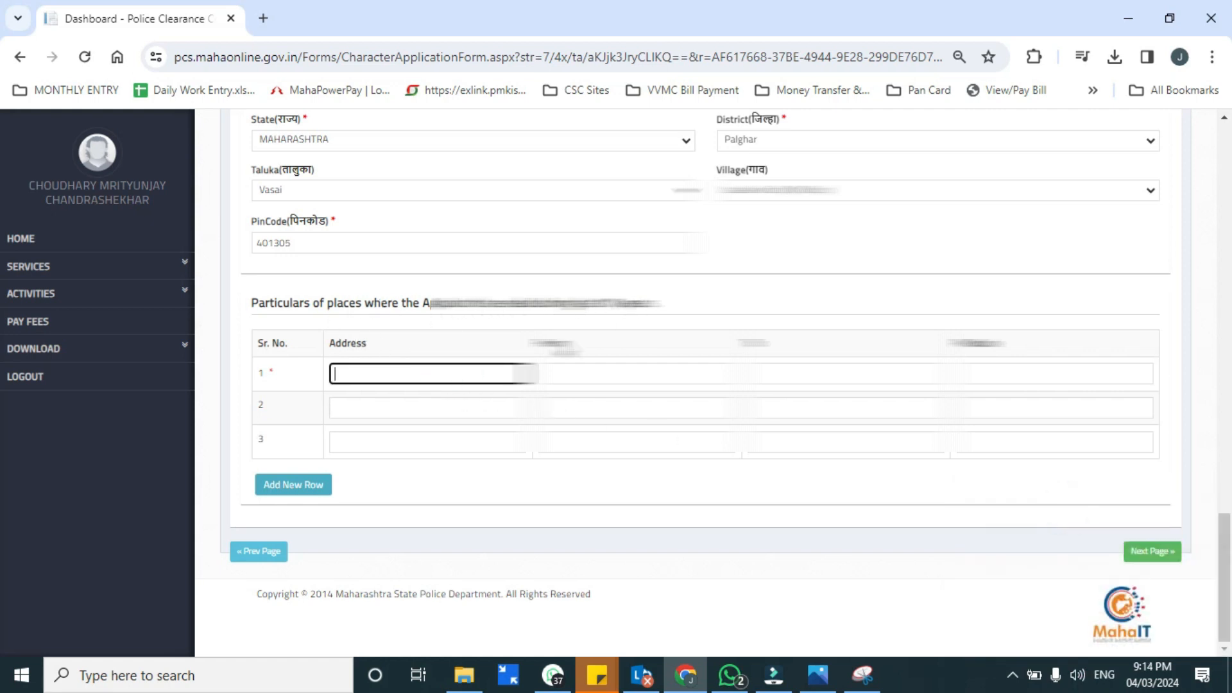
pyautogui.click(462, 382)
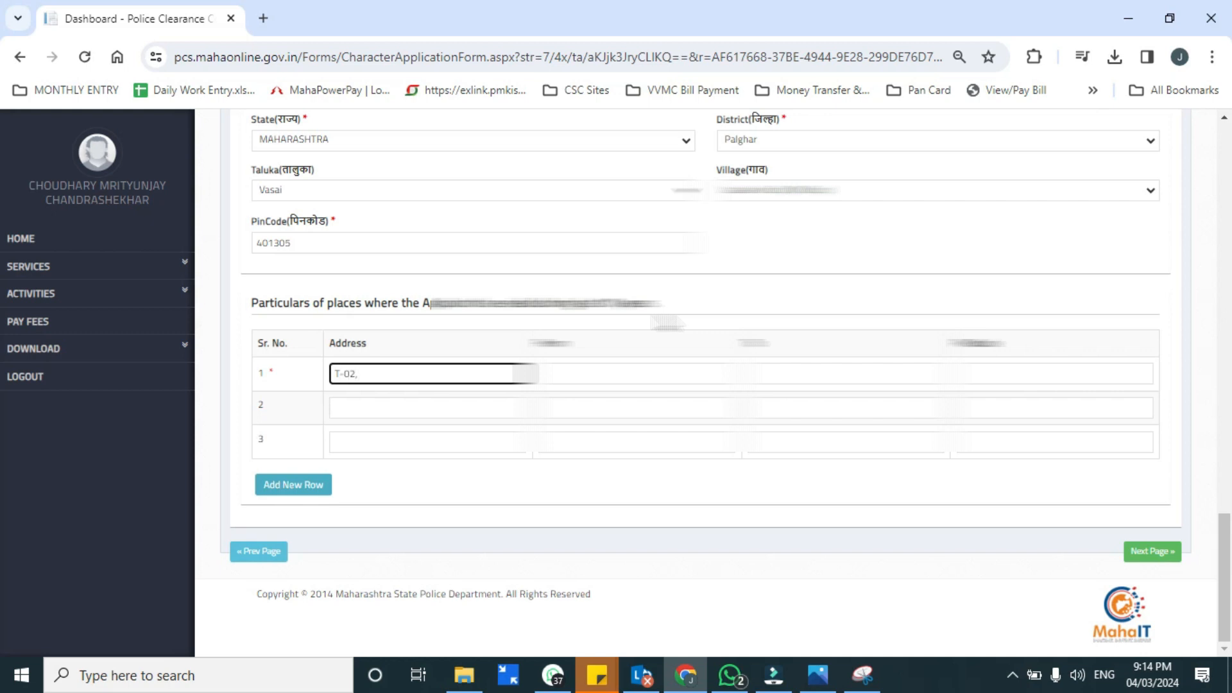
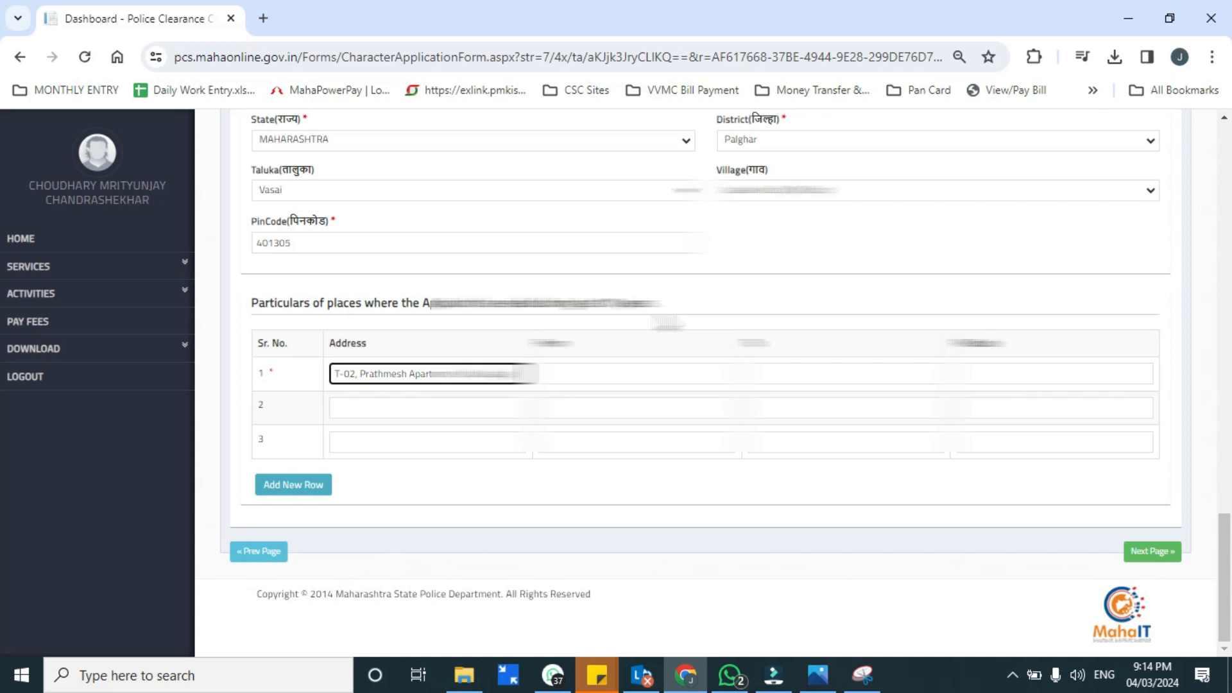
# Step: Set the first row's period from 01/2014 to 03/2024 and fill in its PinCode
pyautogui.press('Tab')
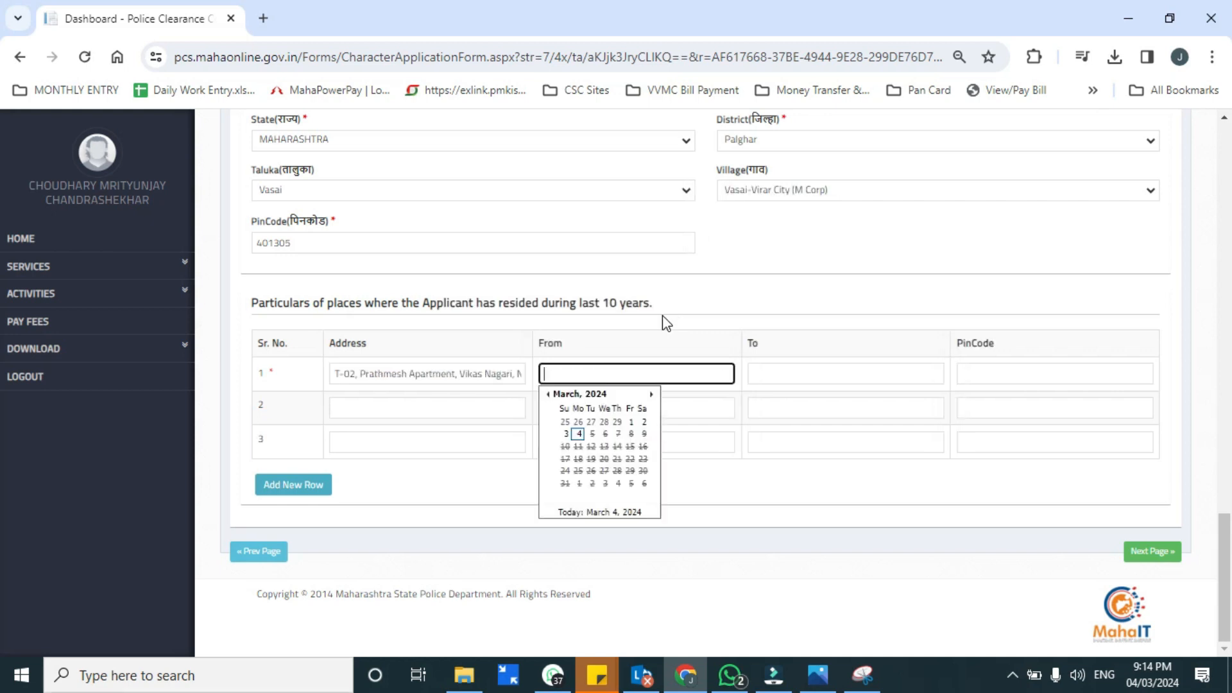
pyautogui.click(595, 396)
pyautogui.click(563, 396)
pyautogui.click(550, 395)
pyautogui.click(591, 456)
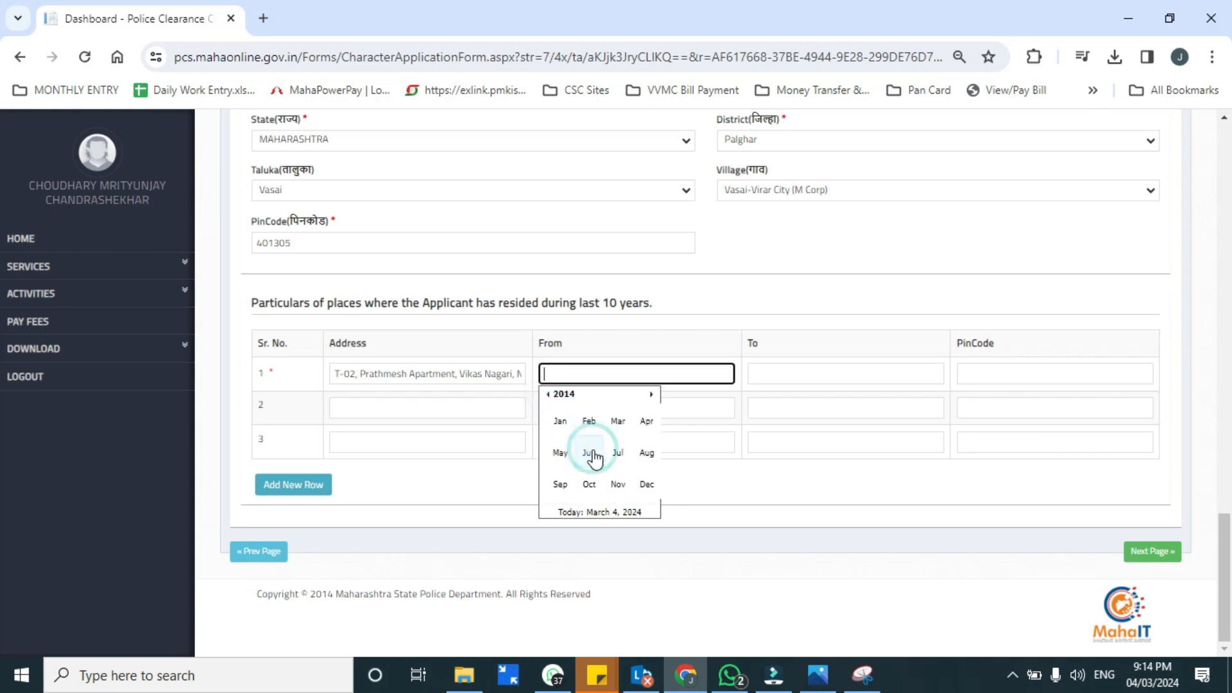
pyautogui.click(561, 423)
pyautogui.click(603, 431)
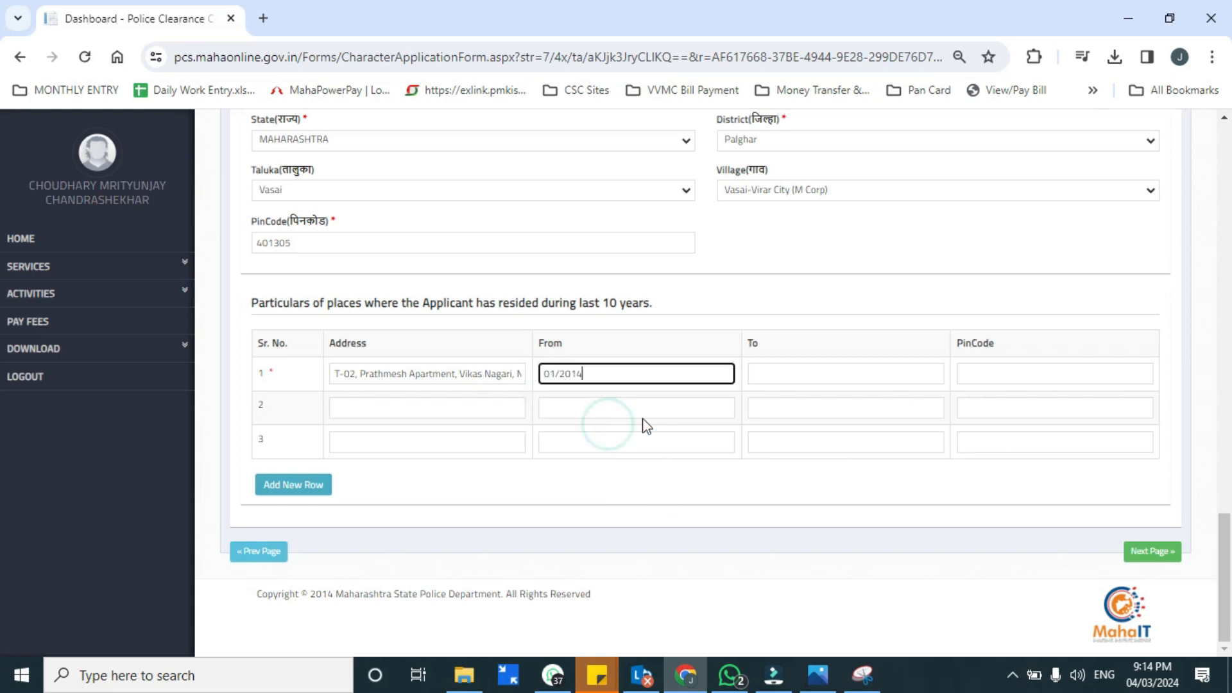
pyautogui.click(810, 372)
pyautogui.click(791, 433)
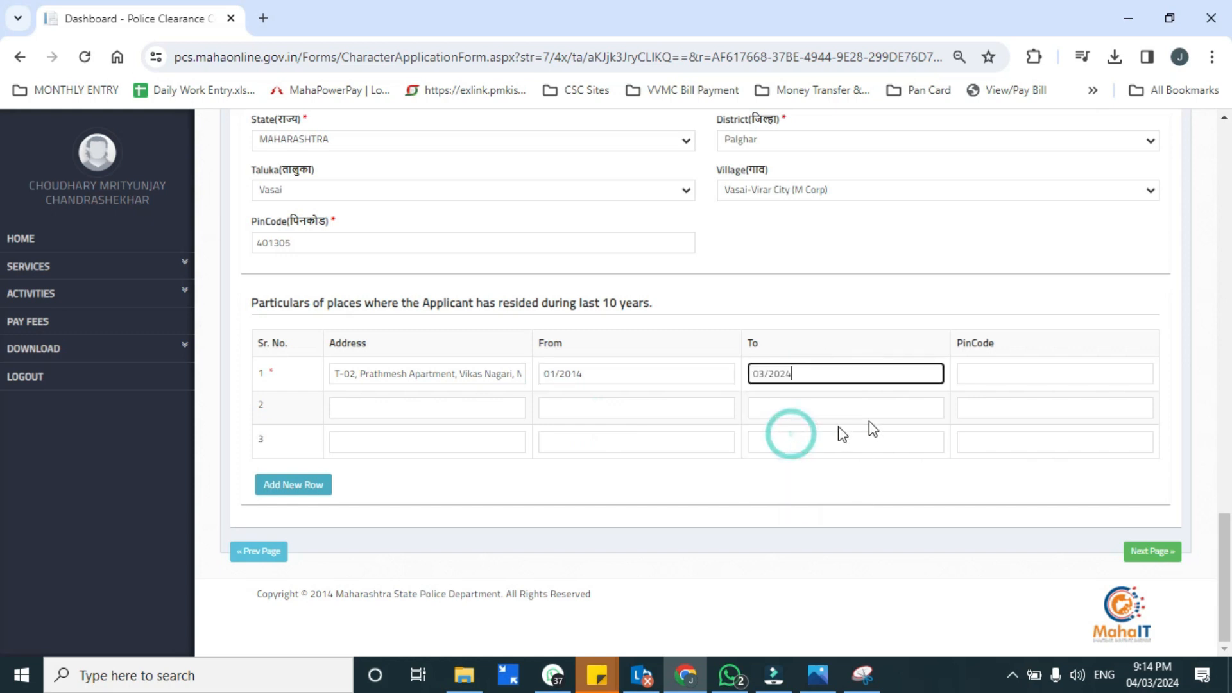
pyautogui.click(996, 375)
pyautogui.write('401305')
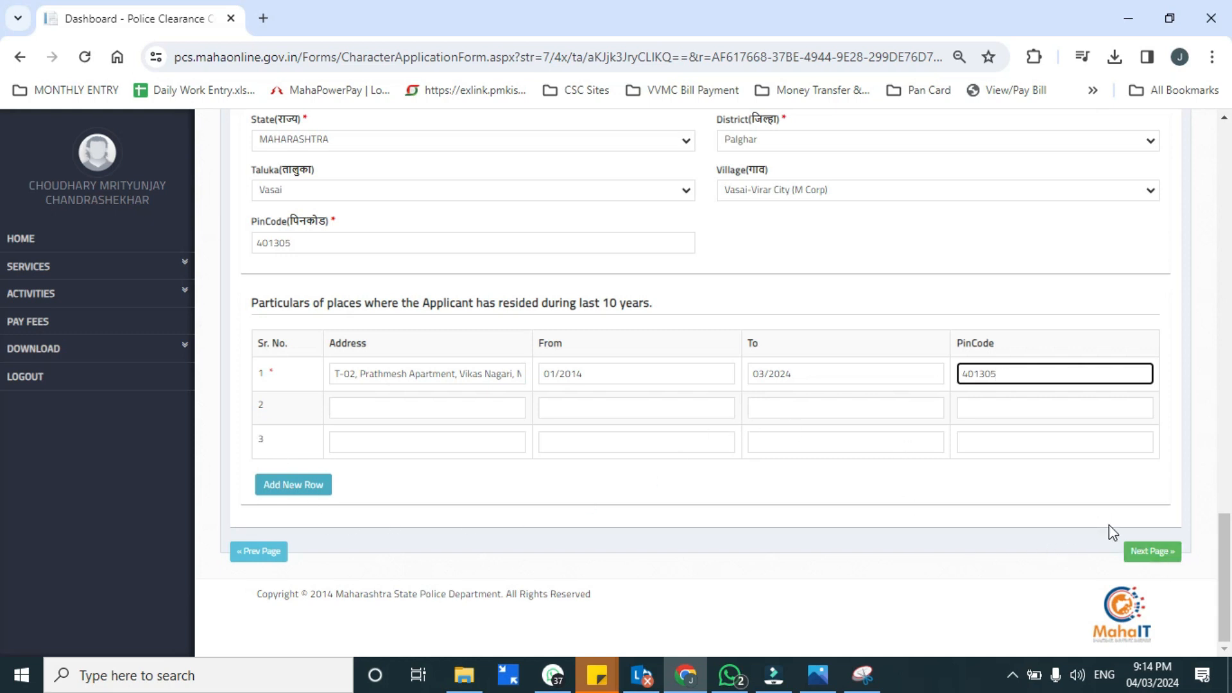
# Step: Answer No to the arrested/prosecuted, politics and criminal offence questions
pyautogui.click(1166, 553)
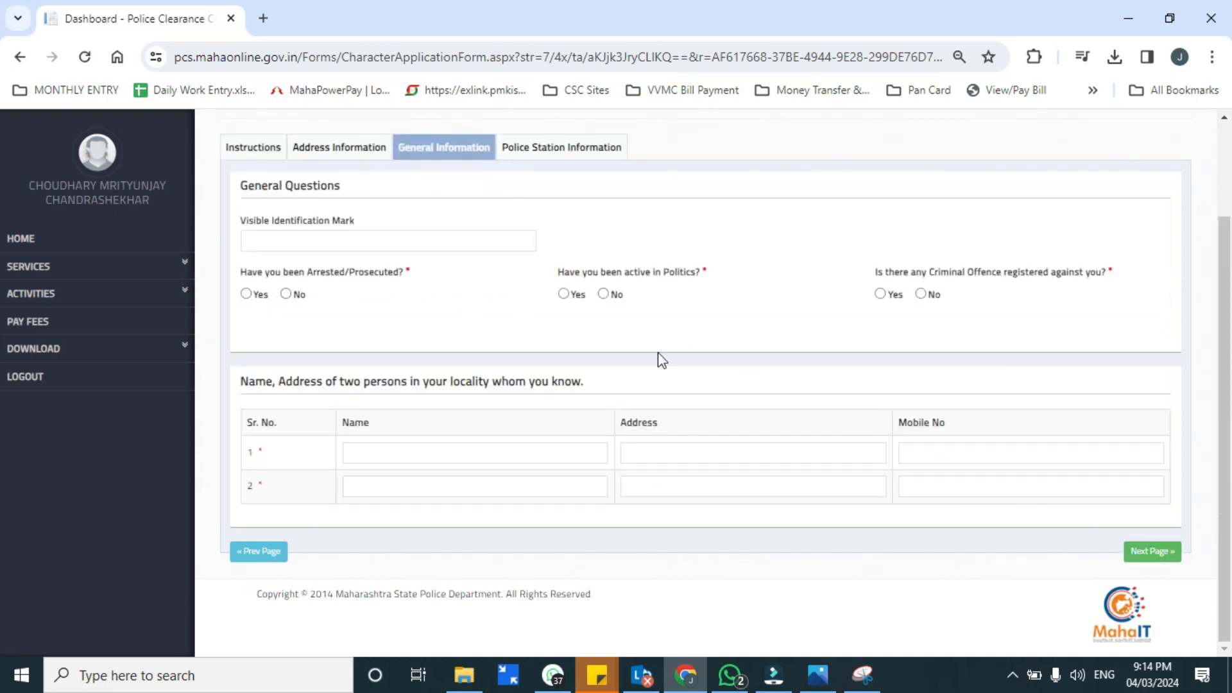
pyautogui.moveTo(352, 220); pyautogui.dragTo(256, 222)
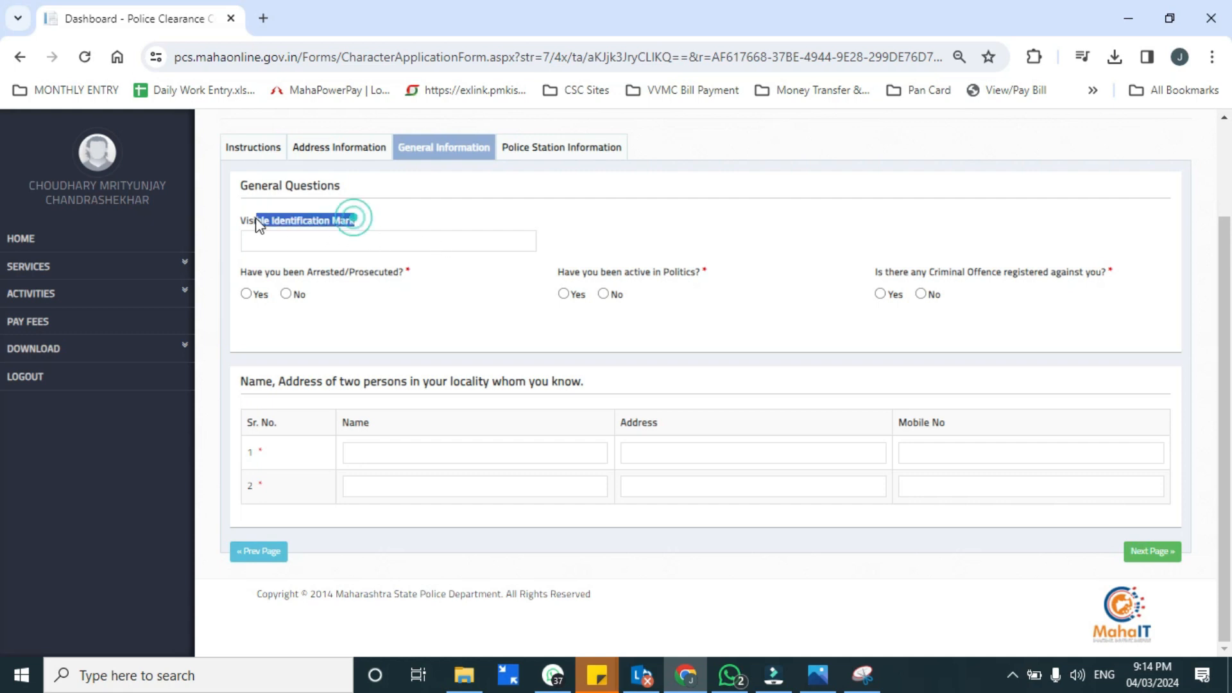
pyautogui.click(286, 295)
pyautogui.click(604, 294)
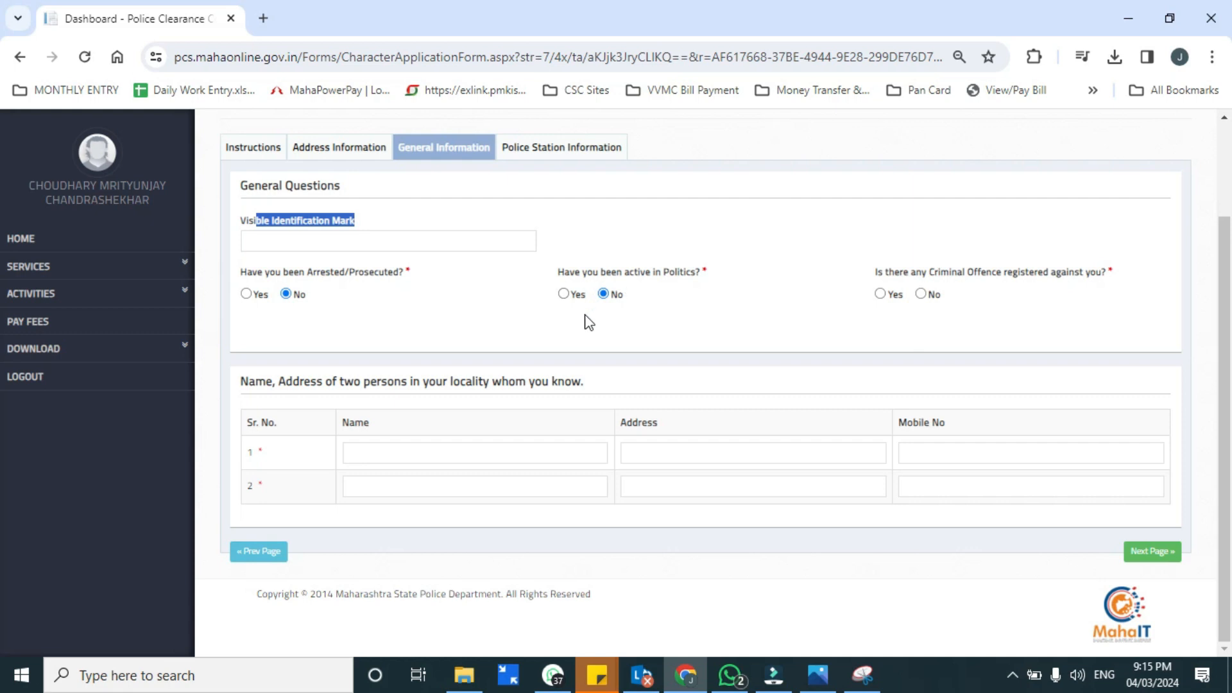
pyautogui.click(920, 294)
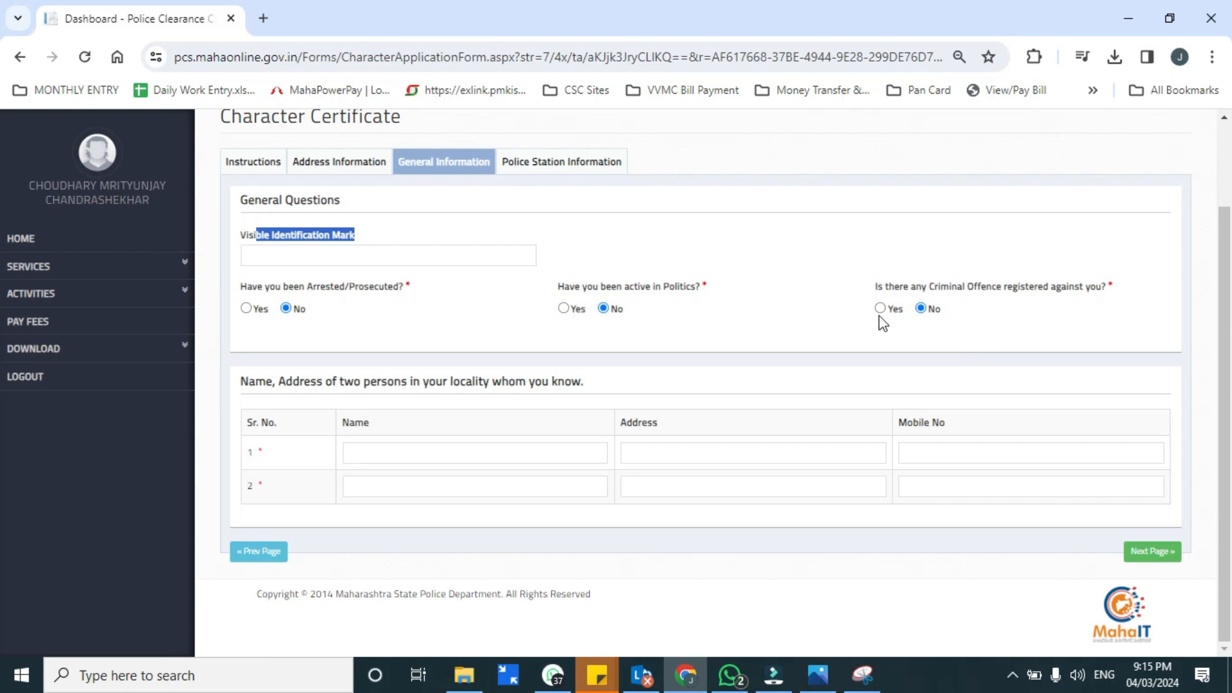
# Step: Enter the first local acquaintance's name, address and mobile number
pyautogui.click(427, 451)
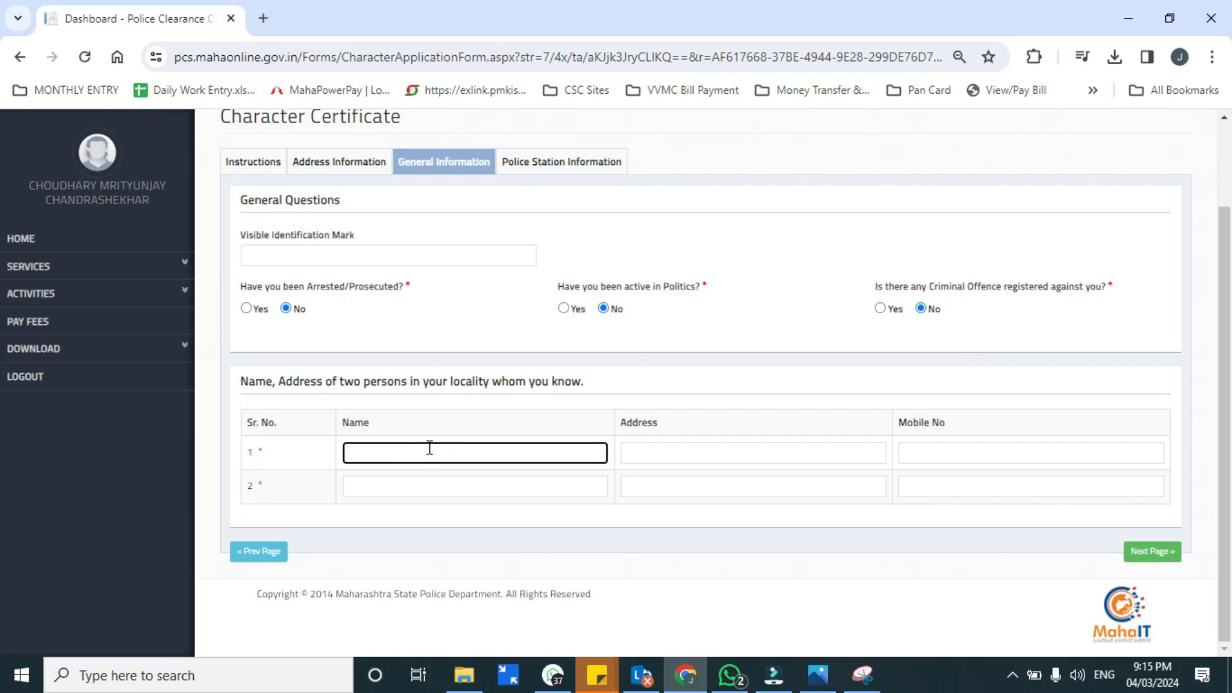
pyautogui.press('Tab')
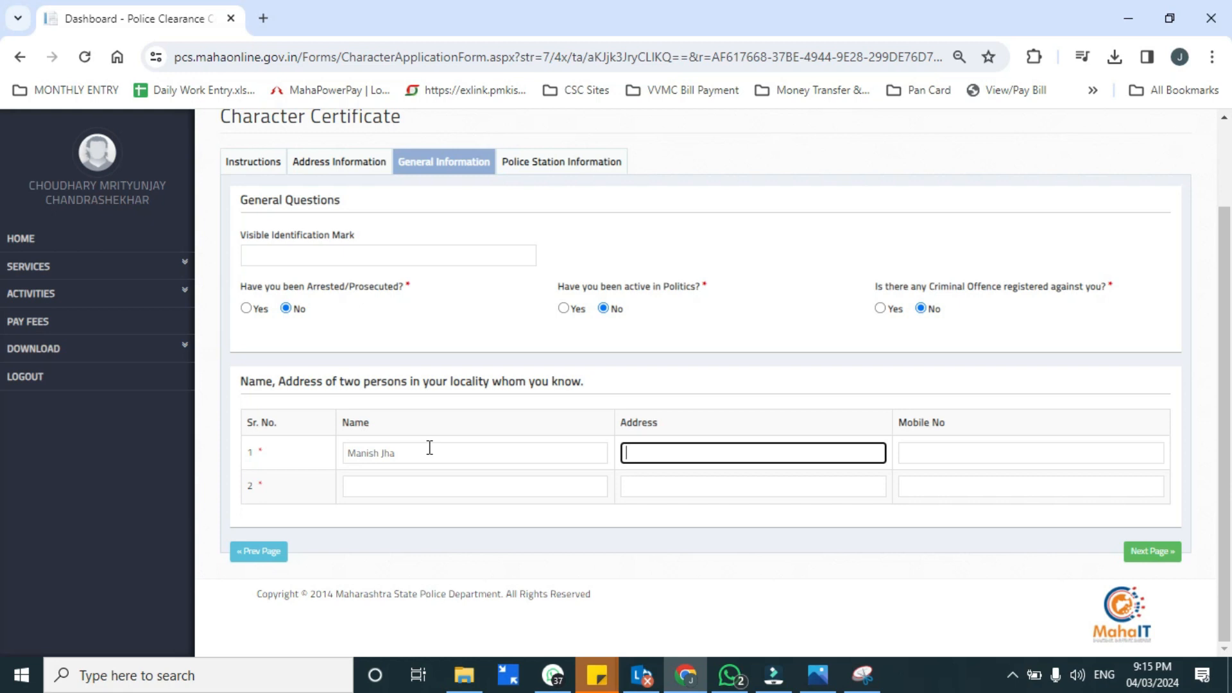
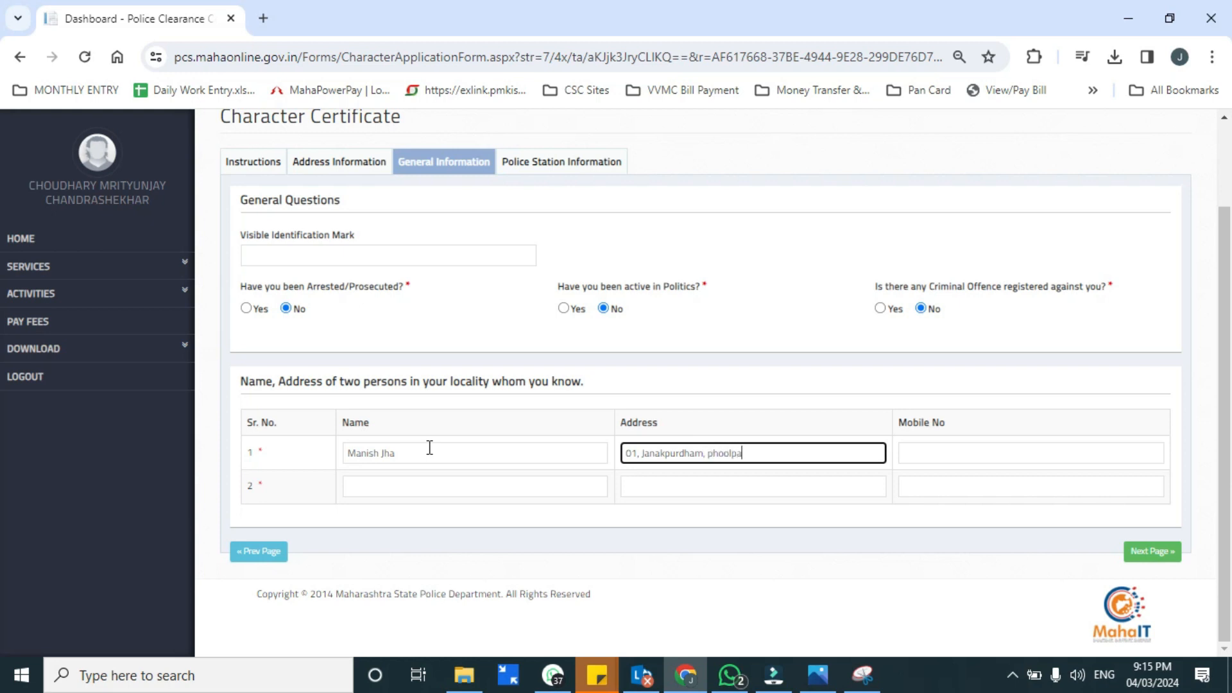
pyautogui.press('Tab')
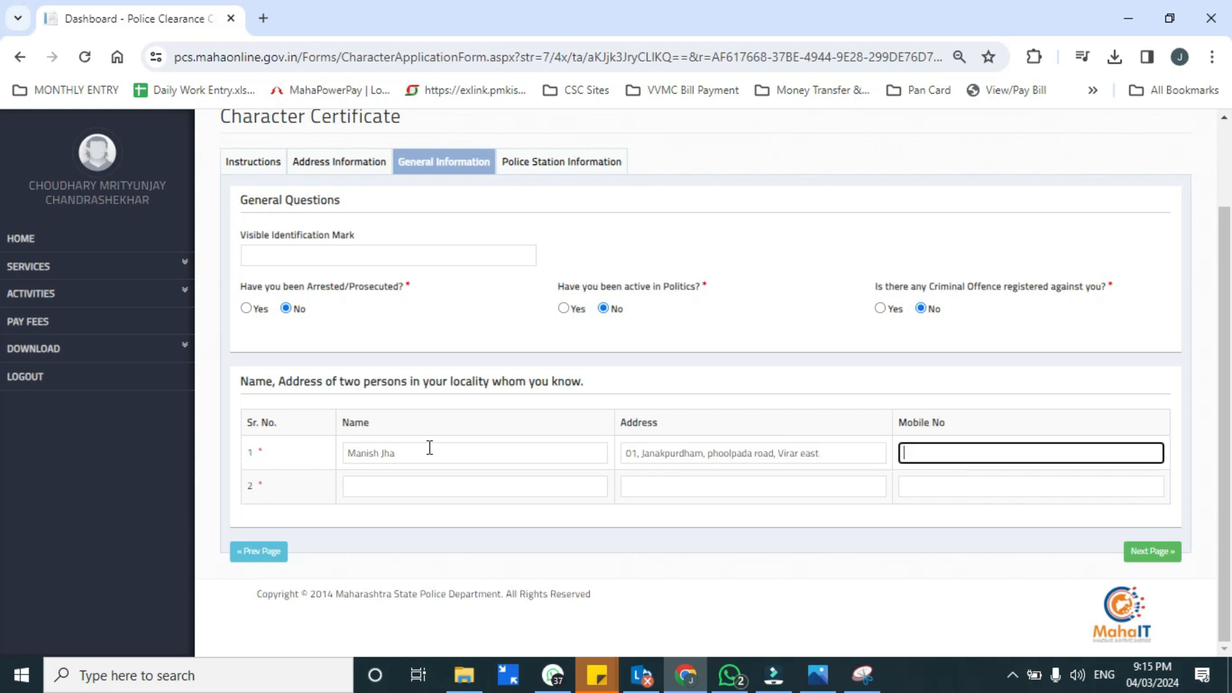
# Step: Enter the second acquaintance's name, same address and mobile number, then advance to police station details
pyautogui.click(364, 481)
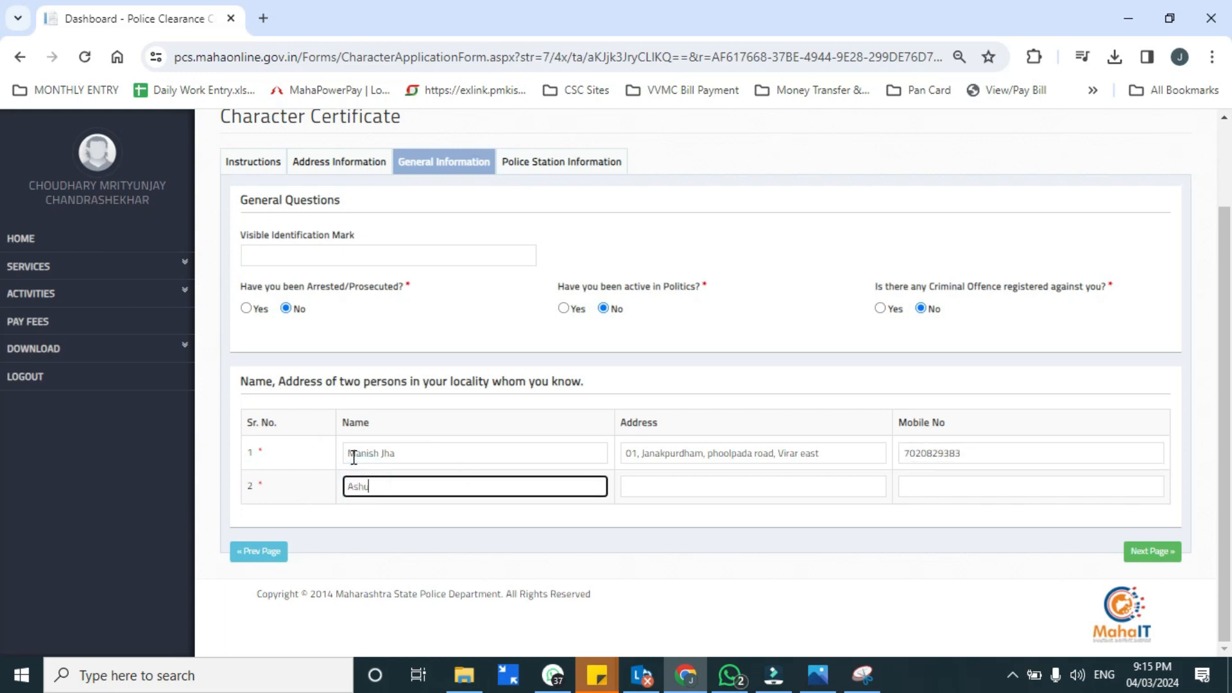
pyautogui.press('Tab')
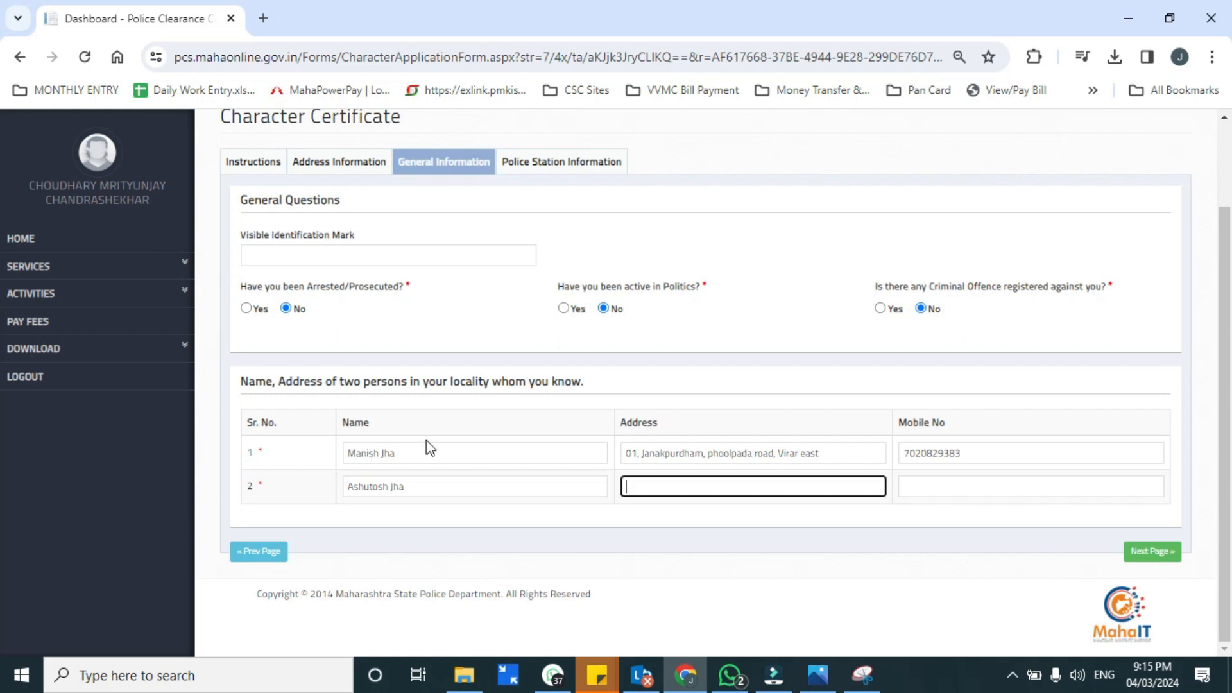
pyautogui.tripleClick(677, 457)
pyautogui.hotkey('ctrl', 'c')
pyautogui.click(675, 486)
pyautogui.hotkey('ctrl', 'v')
pyautogui.click(975, 489)
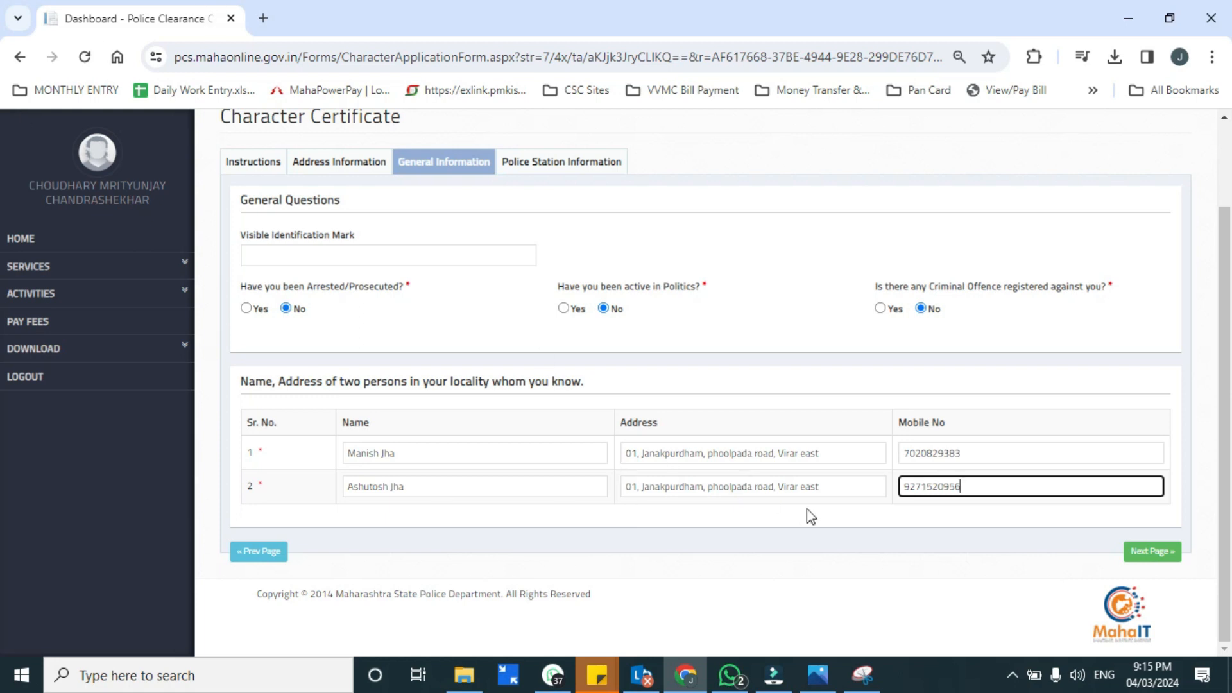
pyautogui.click(1153, 552)
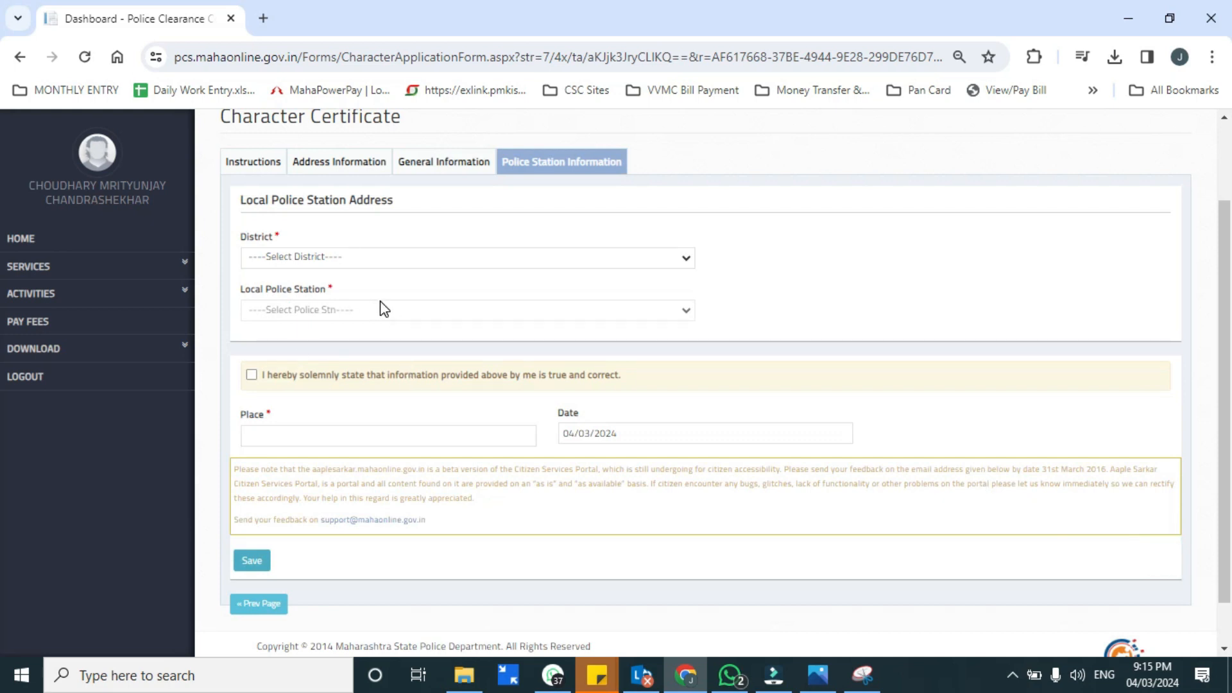
# Step: Choose Mira-Bhayander-Vasai-Virar as district and Virar P. Station as the local police station
pyautogui.click(393, 257)
pyautogui.click(391, 286)
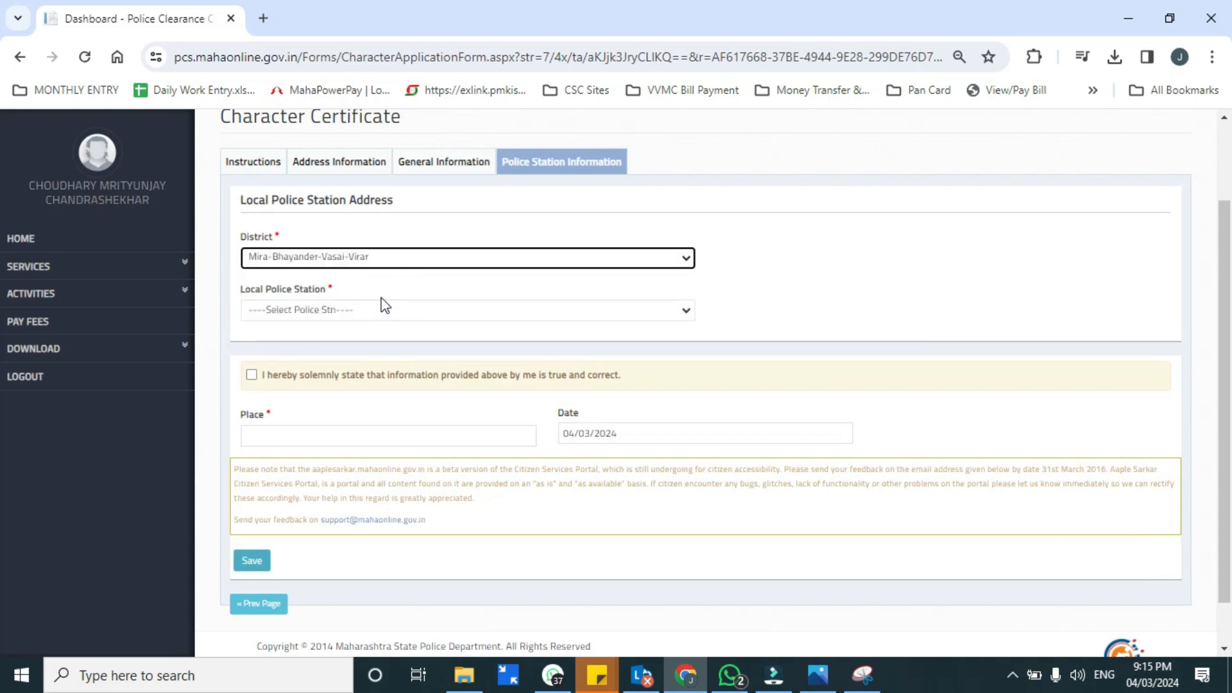
pyautogui.click(380, 312)
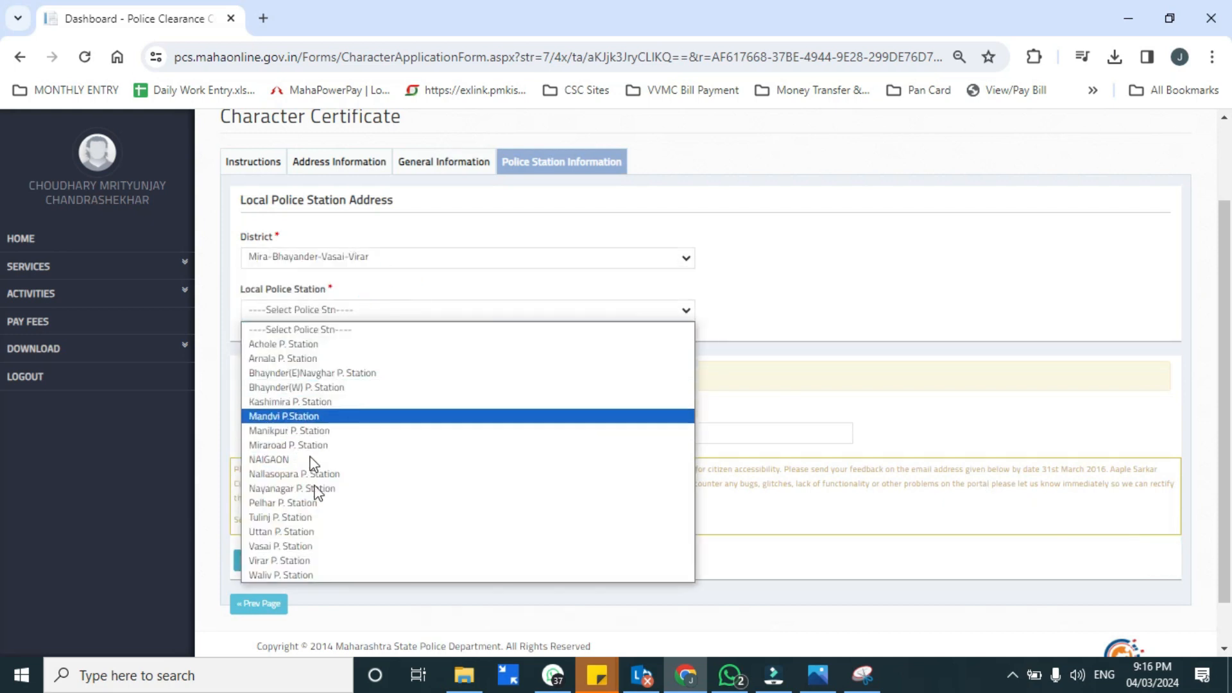
pyautogui.click(313, 559)
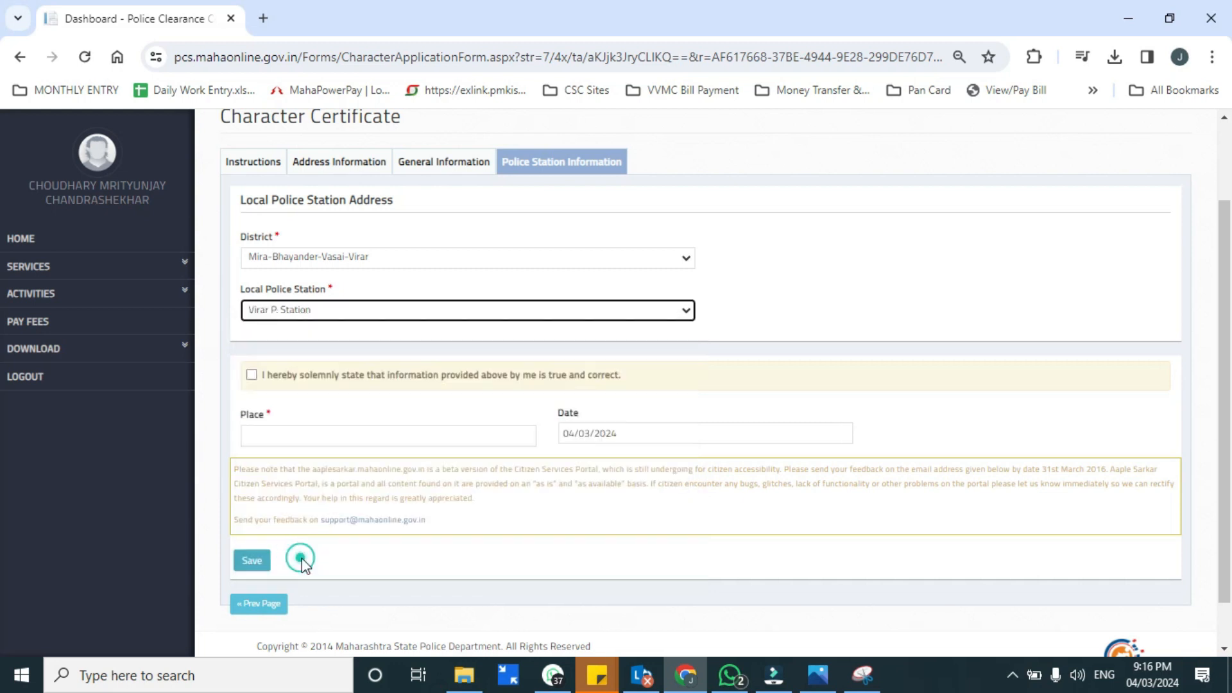
# Step: Tick the declaration, enter place 'virar', and save the application form
pyautogui.click(252, 375)
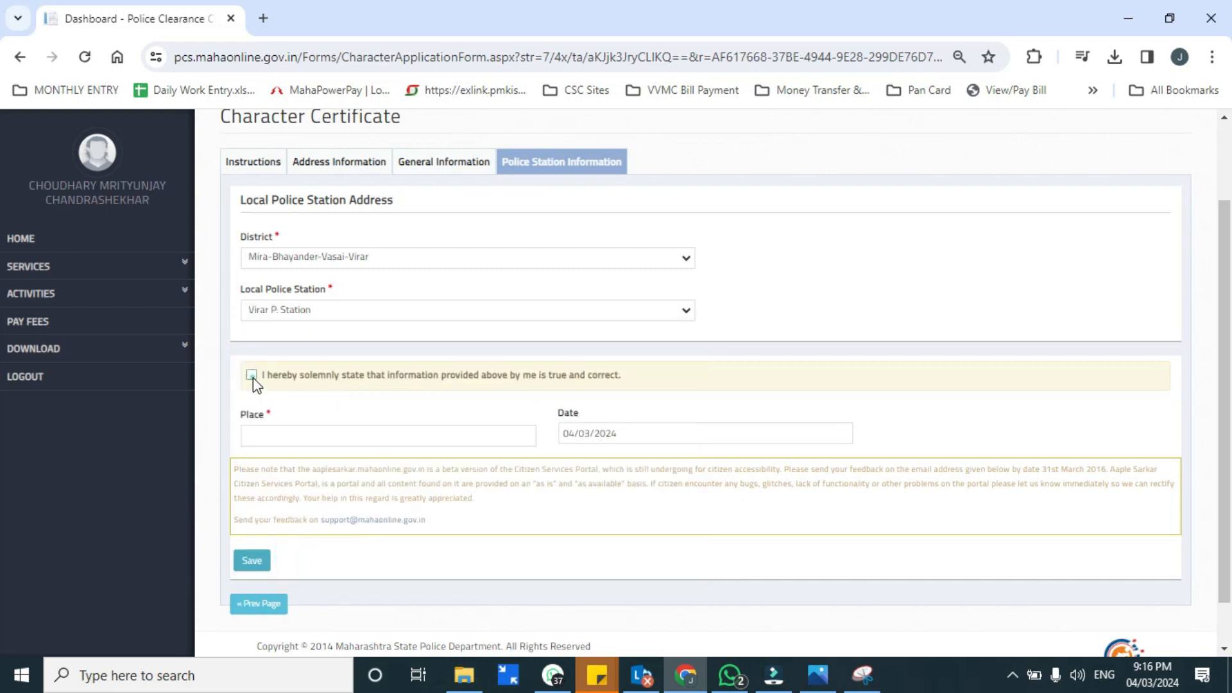
pyautogui.click(385, 428)
pyautogui.write('virar')
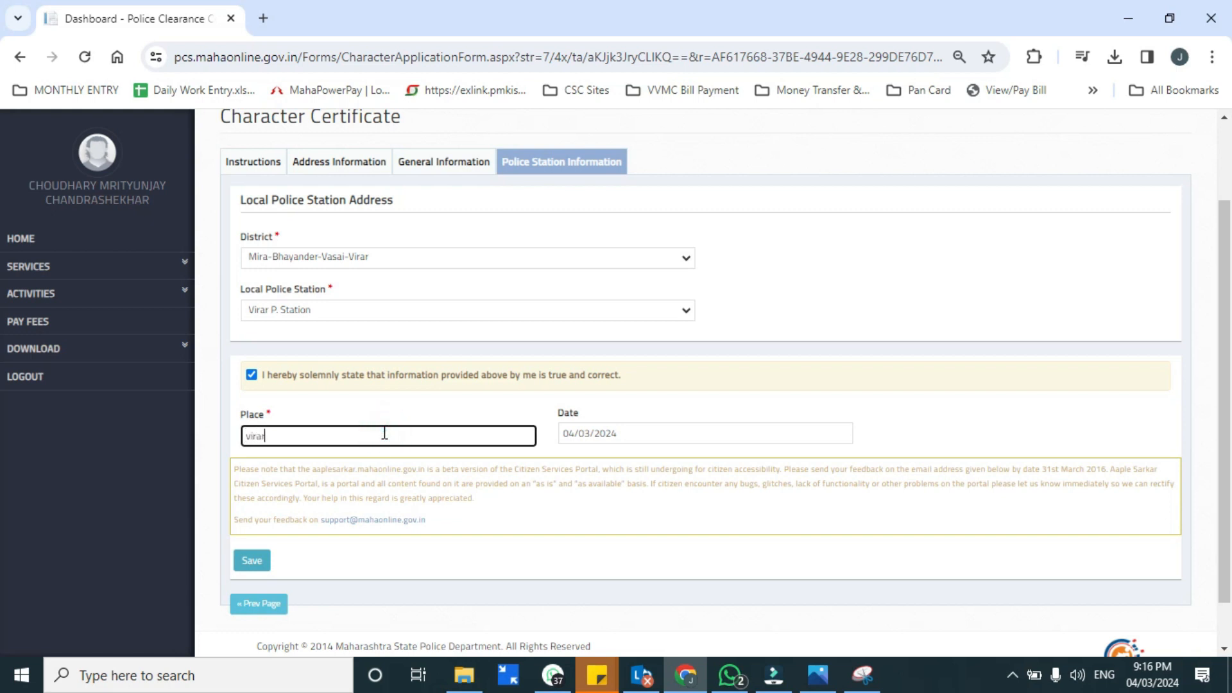
pyautogui.click(252, 562)
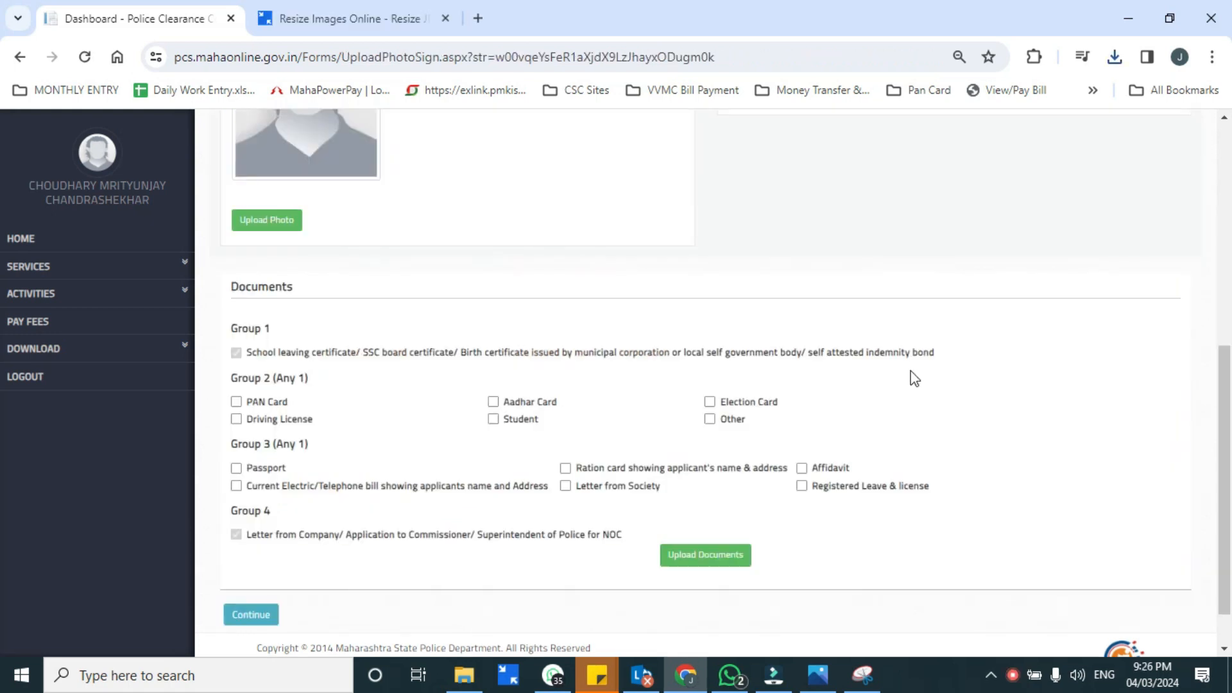
# Step: Select the application number at the top of the page to copy it
pyautogui.scroll(1, 809, 357)
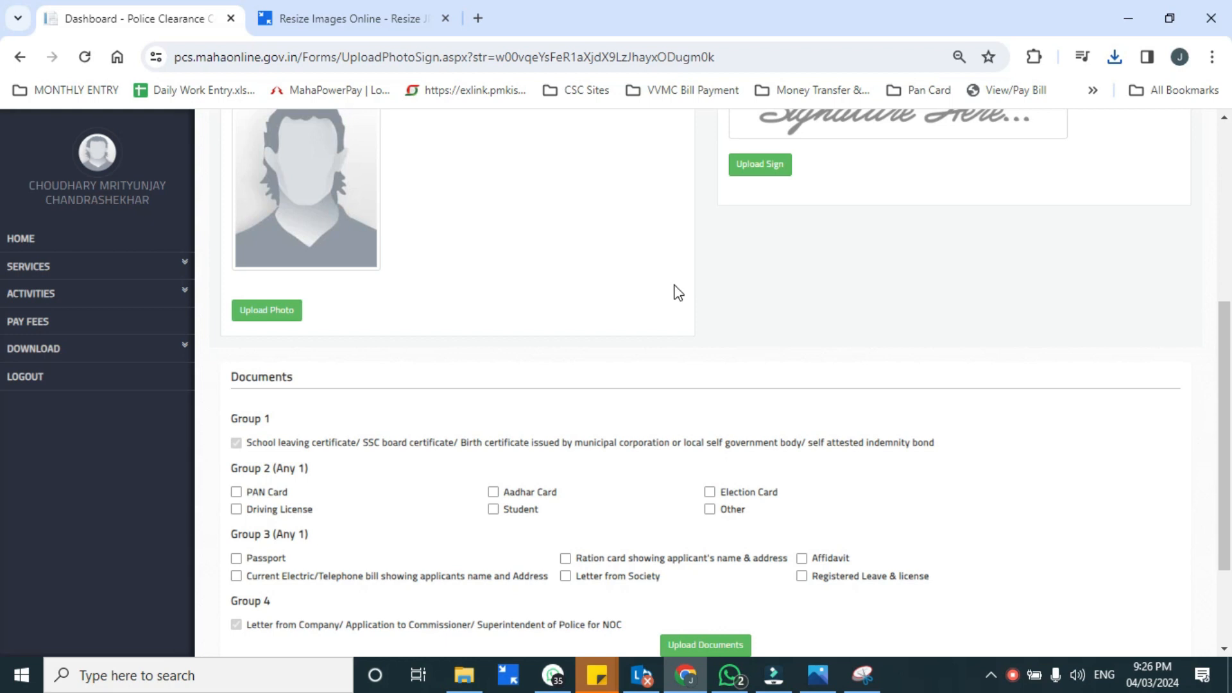
pyautogui.scroll(4, 2, 275)
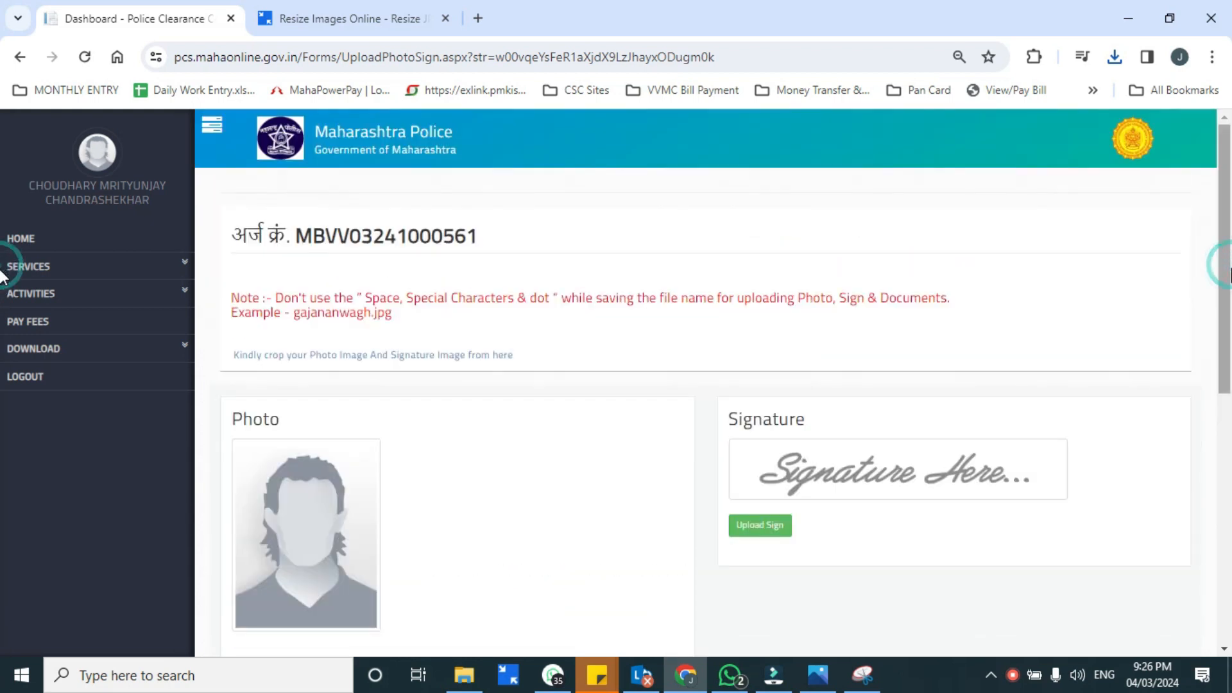
pyautogui.moveTo(270, 231); pyautogui.dragTo(526, 254)
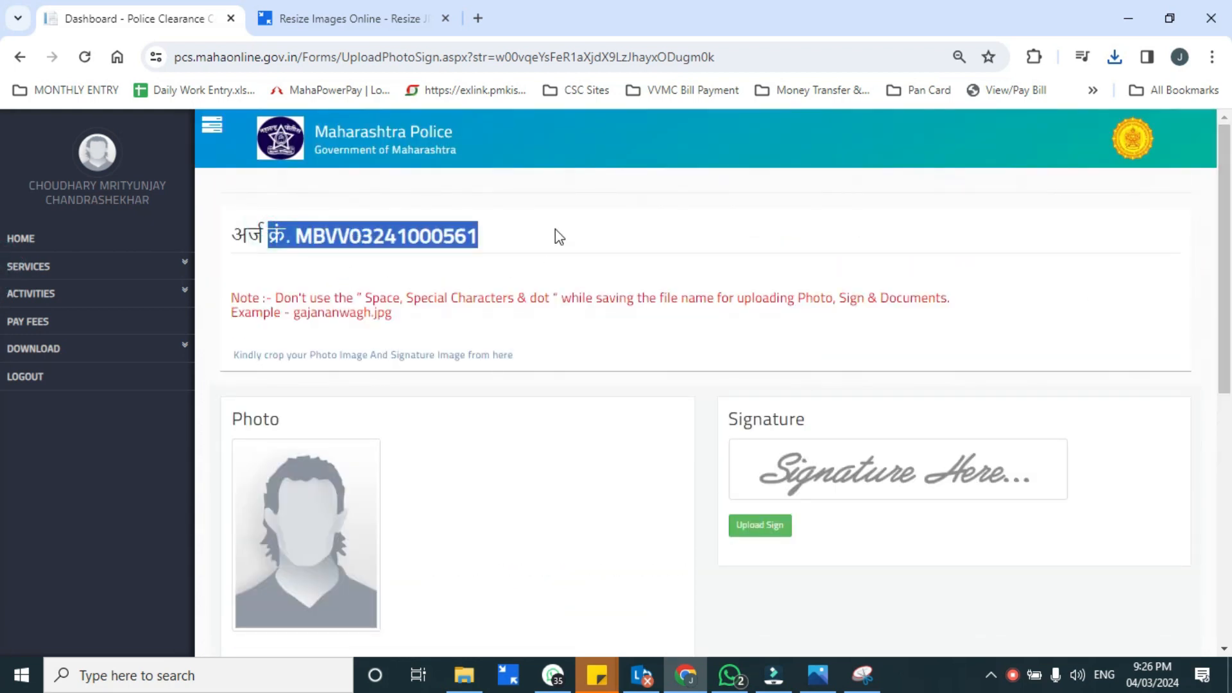
pyautogui.moveTo(1226, 290); pyautogui.dragTo(1229, 403)
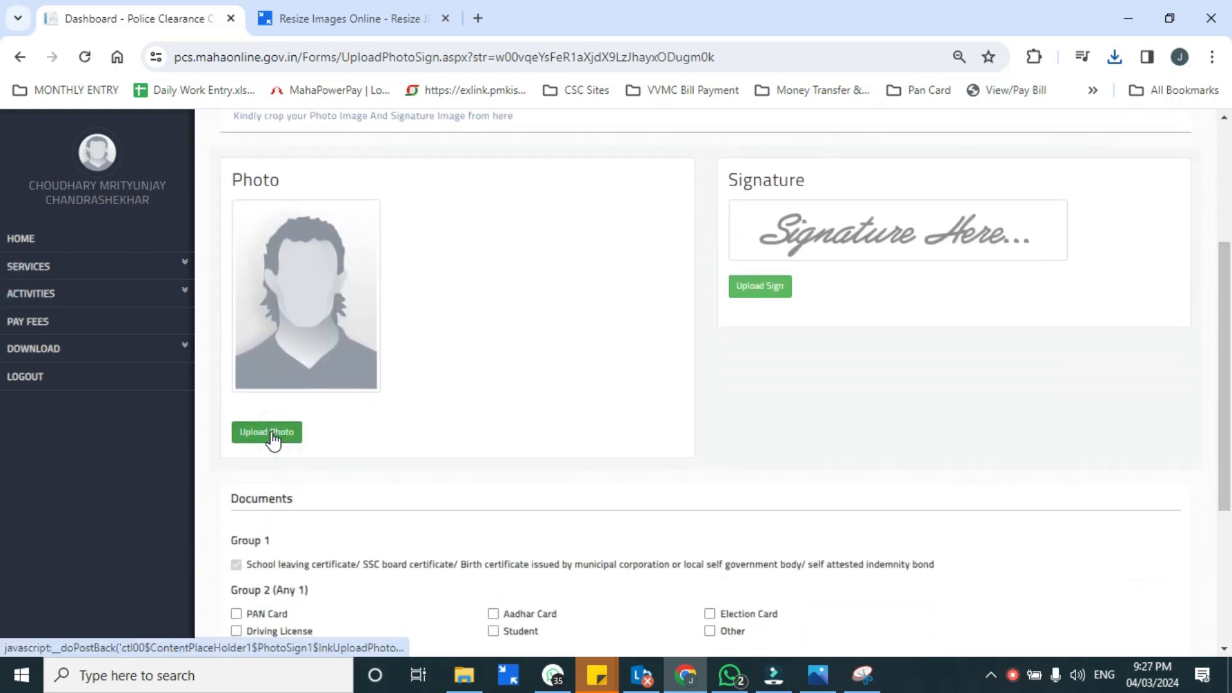
pyautogui.scroll(-3, 481, 338)
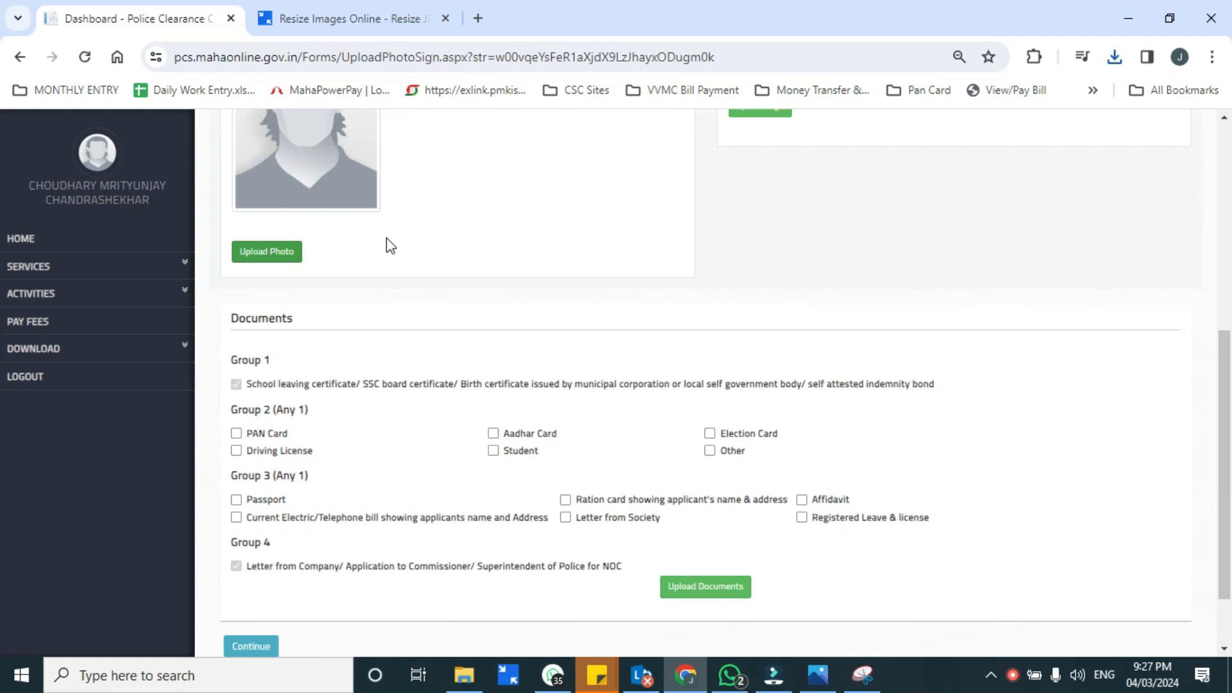
pyautogui.scroll(3, 387, 245)
pyautogui.click(322, 293)
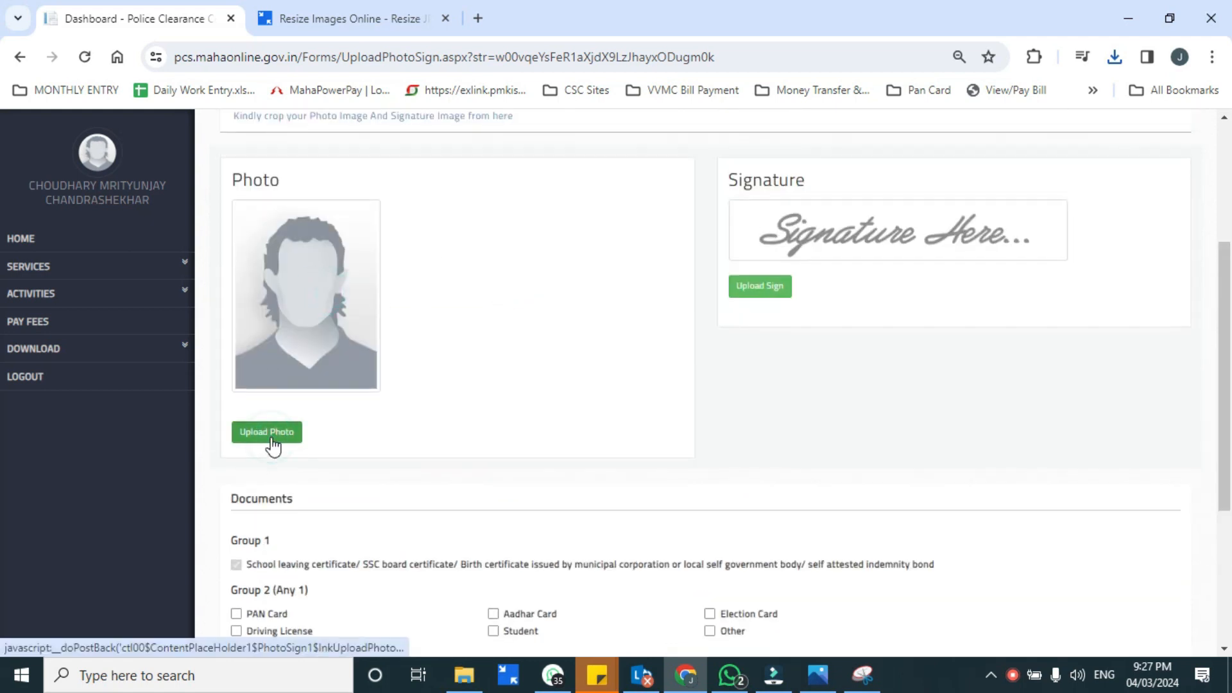
pyautogui.click(781, 219)
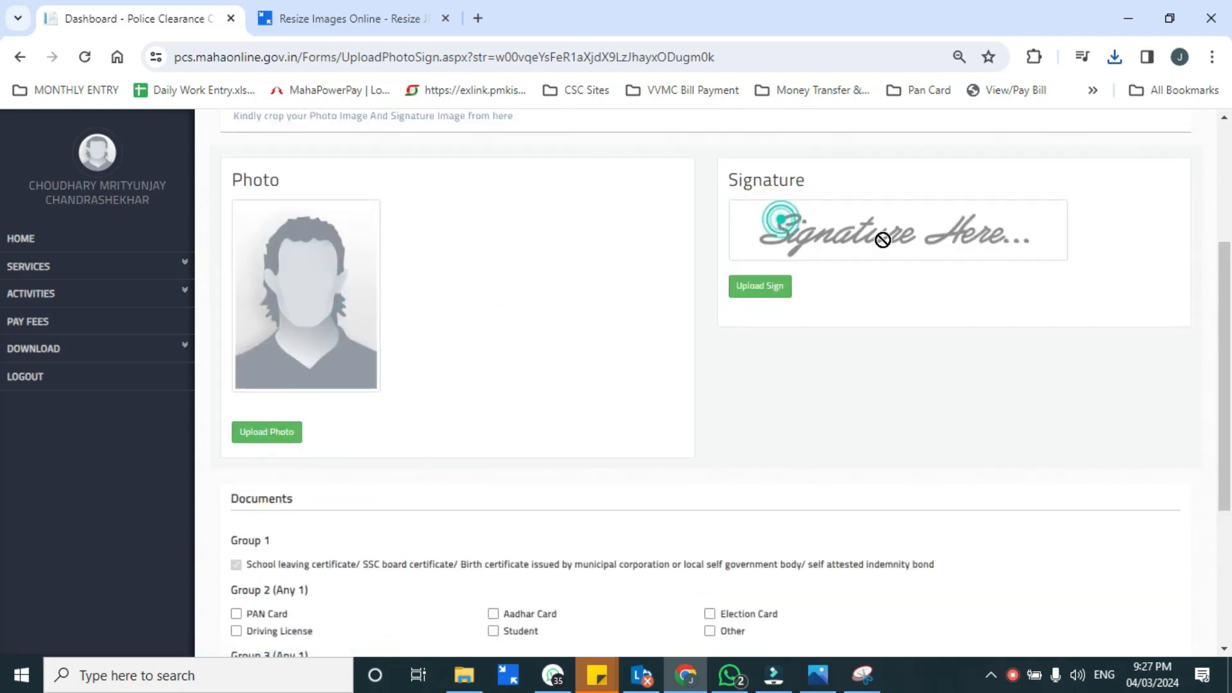
# Step: Try uploading FORM010 (1).jpg as the signature and dismiss the invalid file warning
pyautogui.click(767, 283)
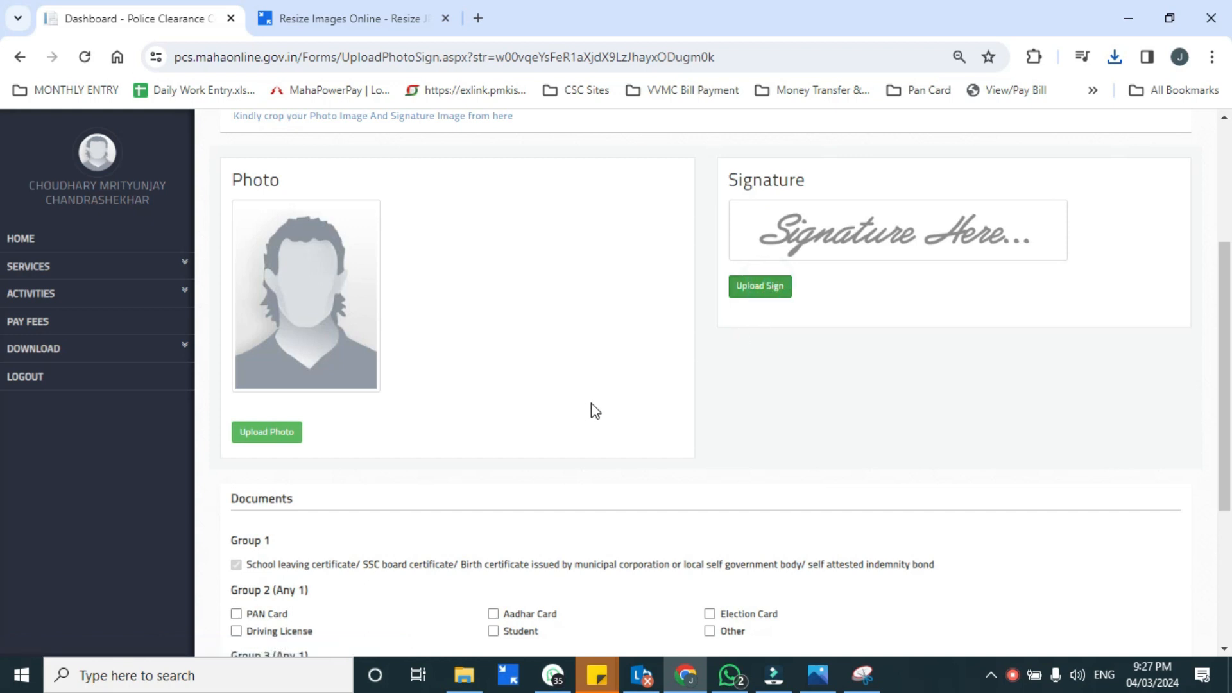
pyautogui.scroll(-4, 615, 399)
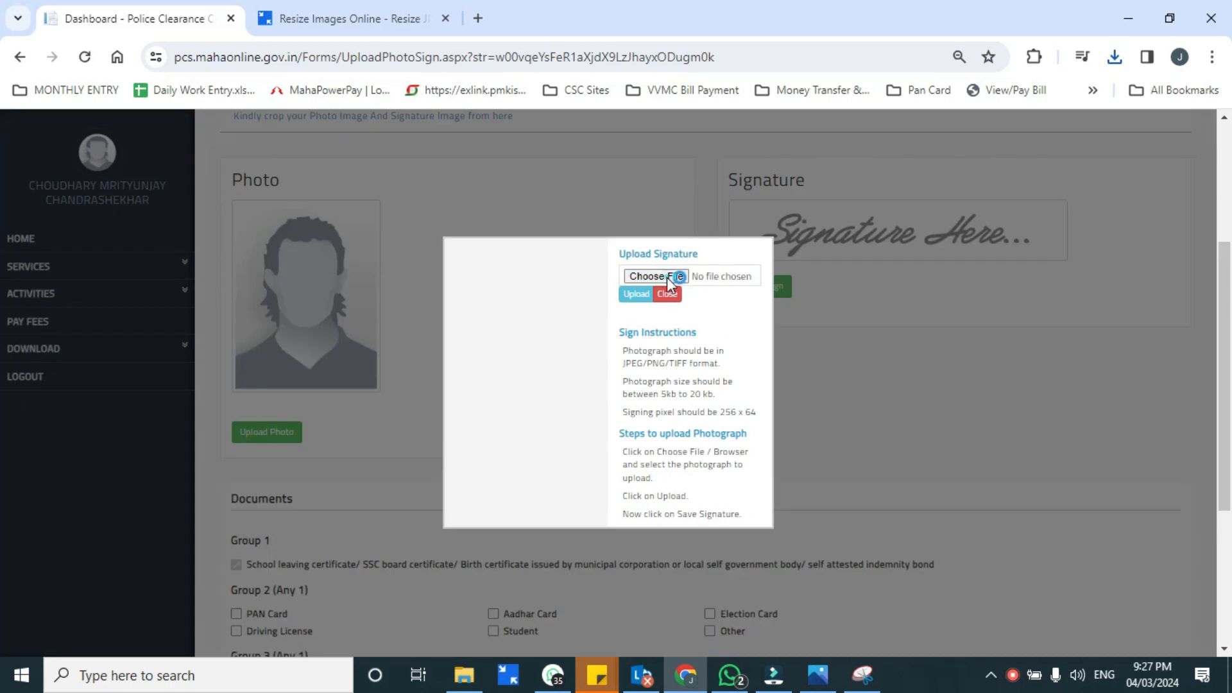
pyautogui.click(667, 277)
pyautogui.click(271, 142)
pyautogui.click(793, 405)
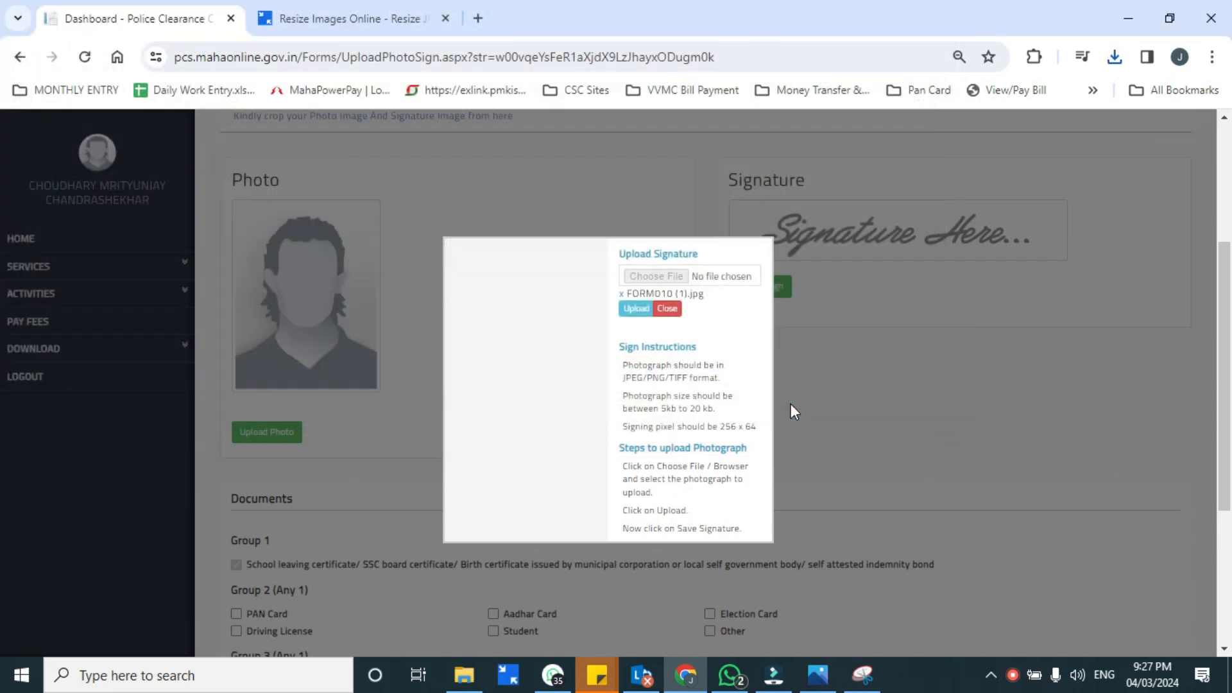
pyautogui.click(634, 311)
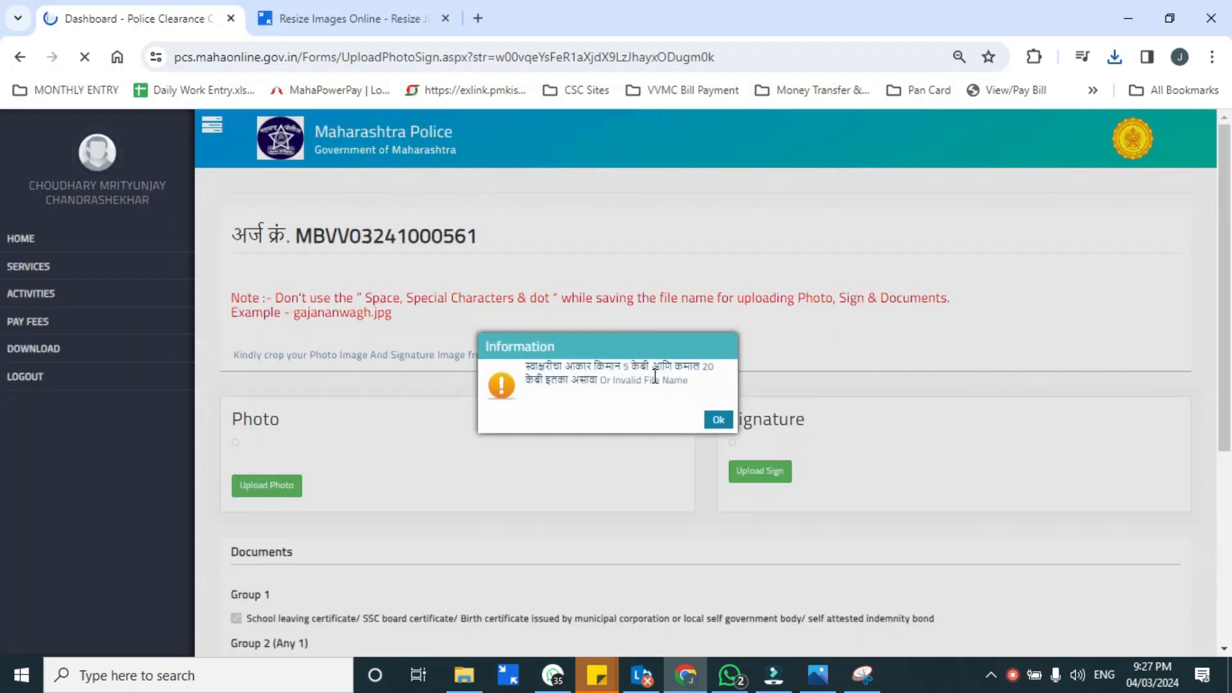
pyautogui.click(718, 419)
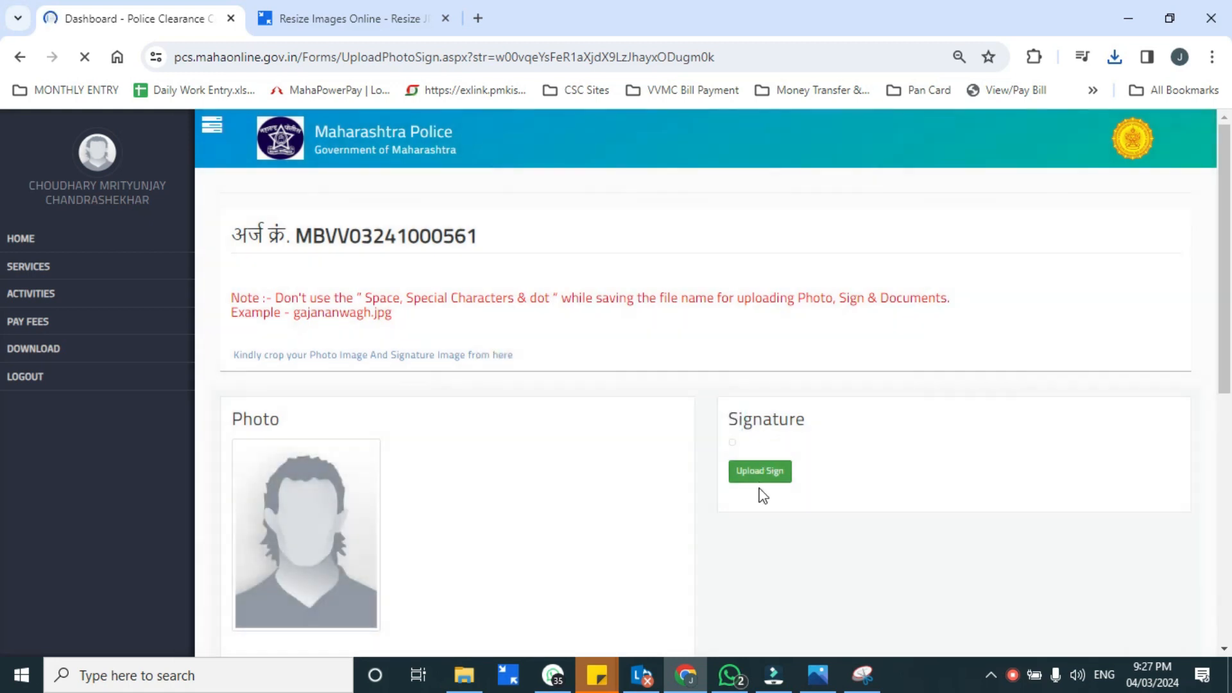
# Step: Rename FORM010 (1) in Downloads to 'sign' and close File Explorer
pyautogui.click(464, 675)
pyautogui.click(90, 154)
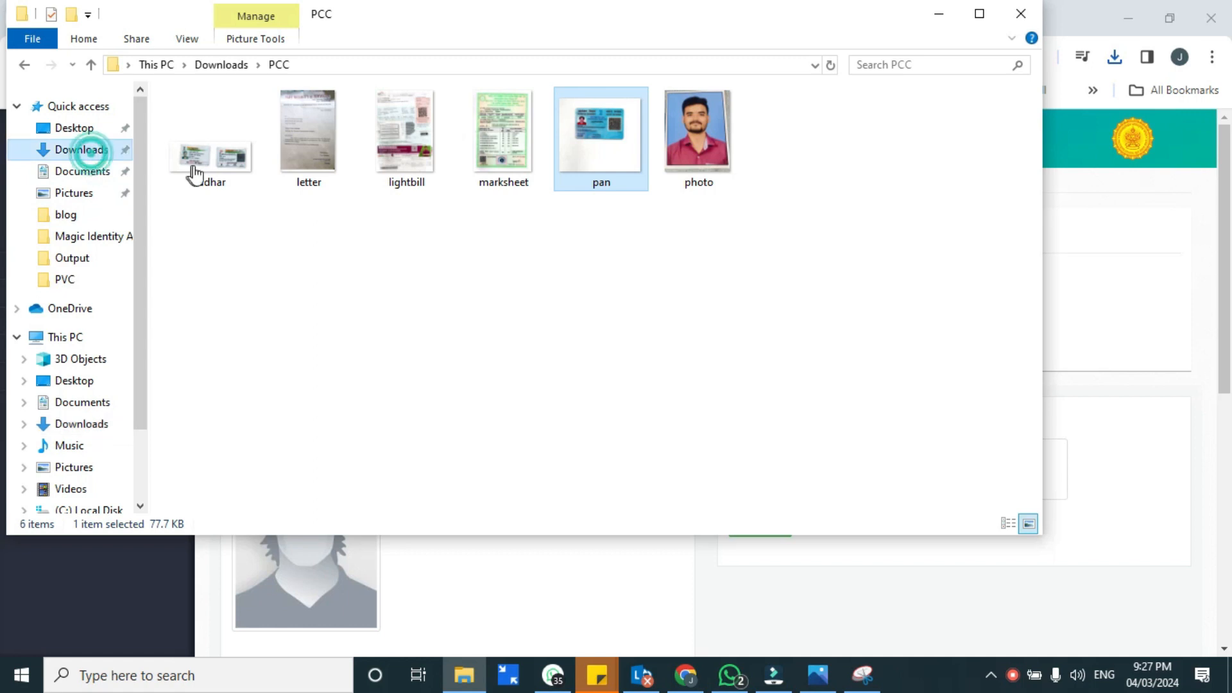
pyautogui.click(222, 211)
pyautogui.click(224, 208)
pyautogui.click(248, 208)
pyautogui.press('BackSpace')
pyautogui.press('BackSpace')
pyautogui.press('BackSpace')
pyautogui.press('BackSpace')
pyautogui.press('BackSpace')
pyautogui.press('BackSpace')
pyautogui.press('BackSpace')
pyautogui.press('BackSpace')
pyautogui.press('BackSpace')
pyautogui.press('BackSpace')
pyautogui.press('BackSpace')
pyautogui.write('sign')
pyautogui.press('Return')
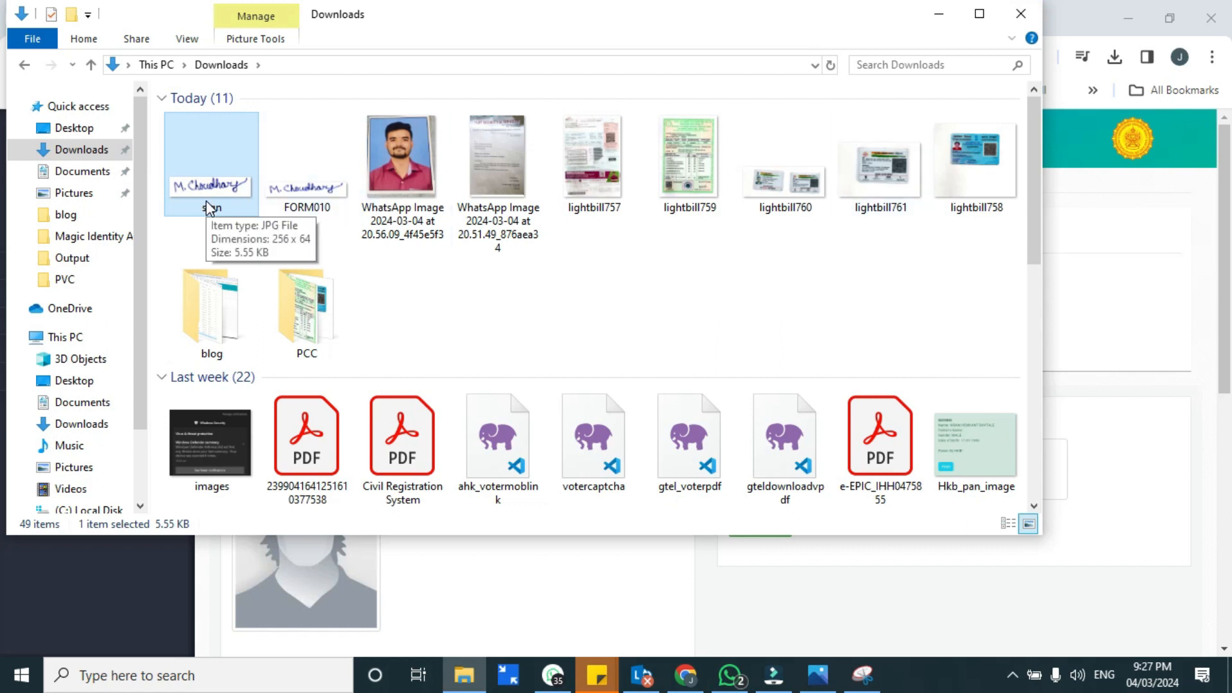
pyautogui.click(1021, 13)
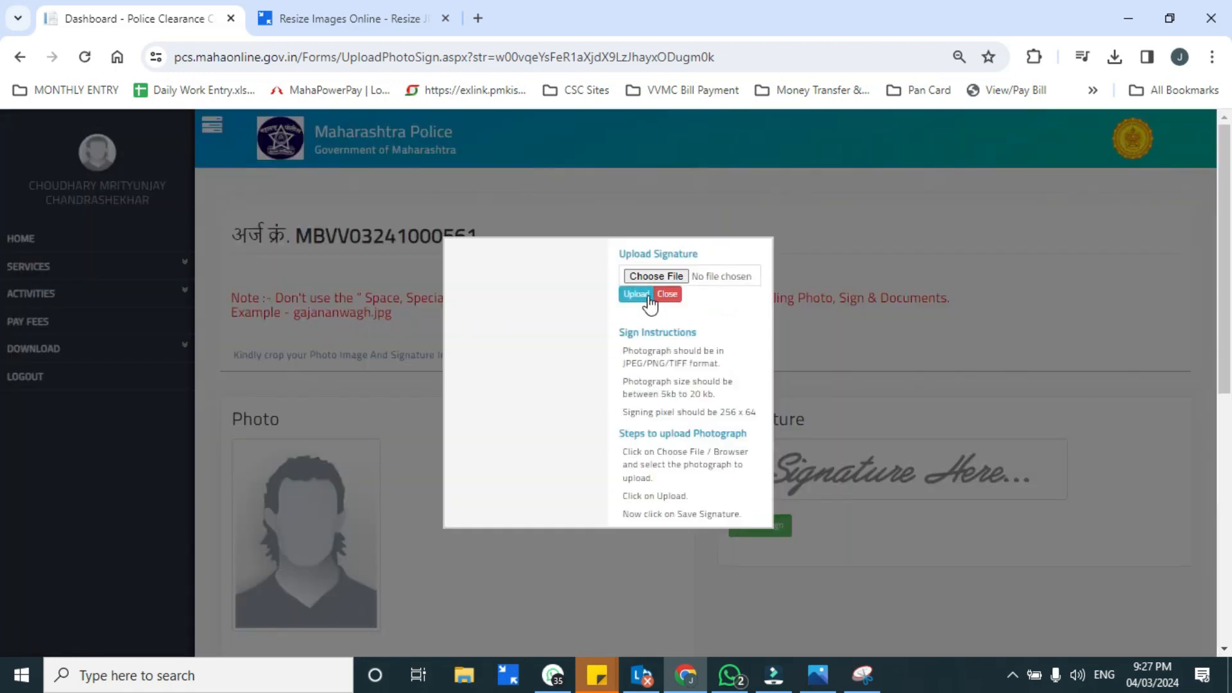
# Step: Upload sign.jpg from Downloads and save it as the applicant's signature
pyautogui.click(656, 276)
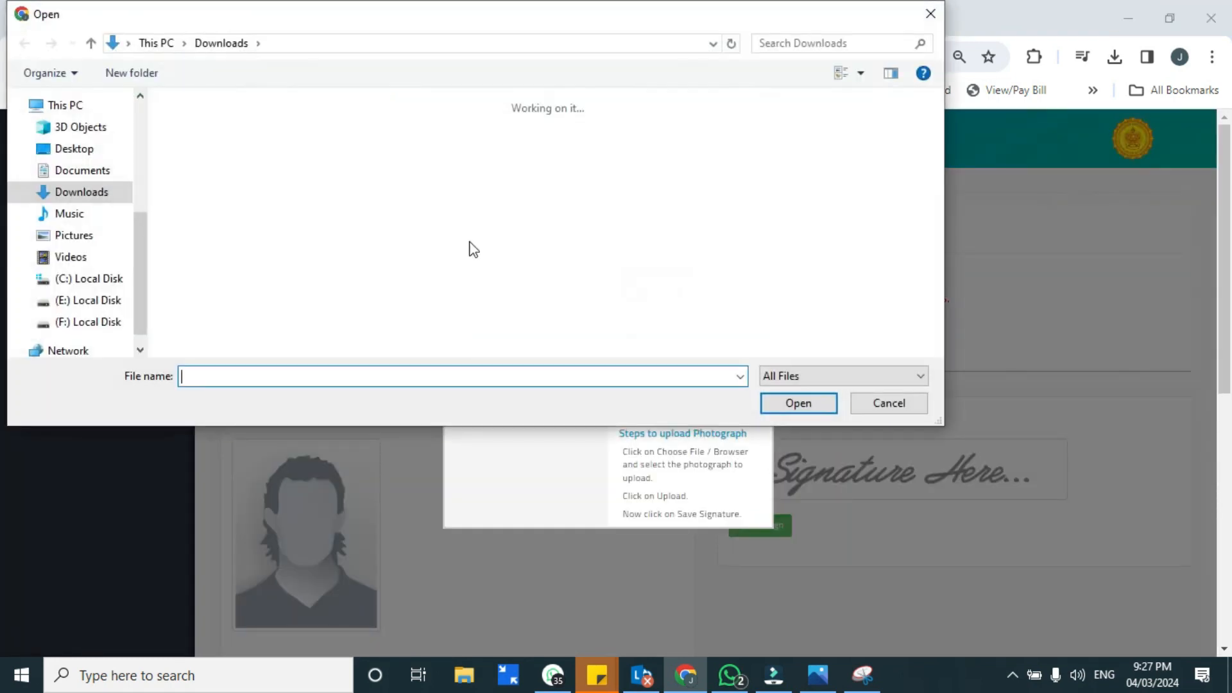
pyautogui.click(286, 154)
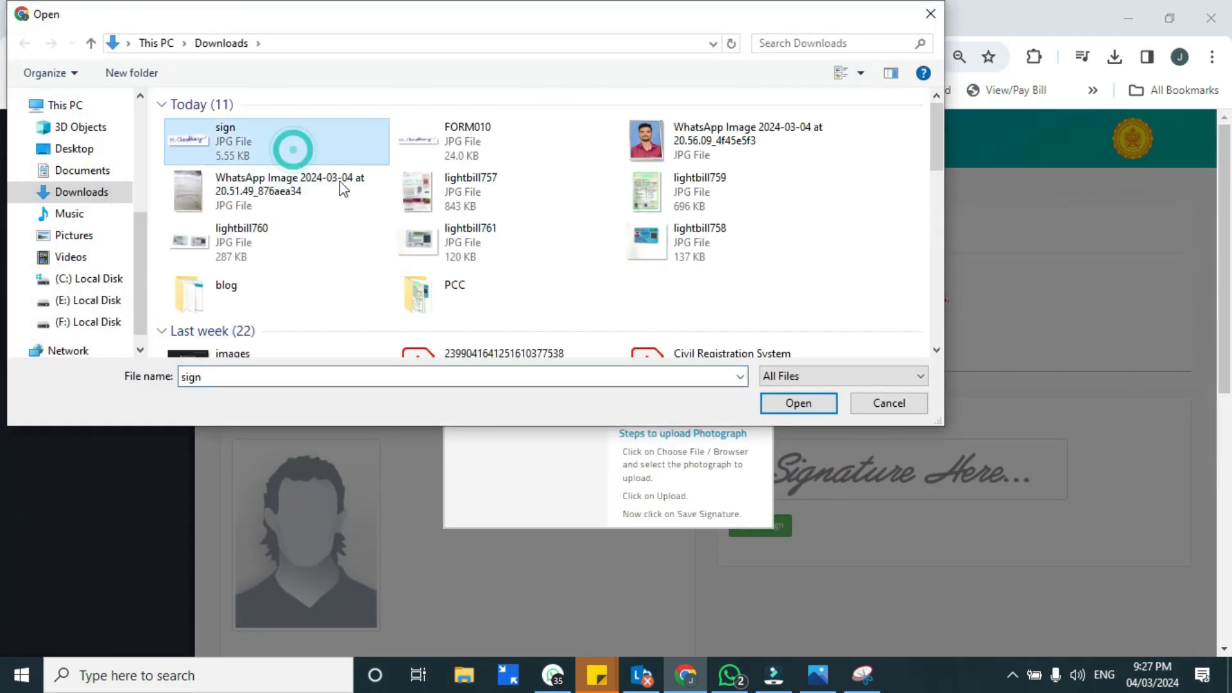
pyautogui.click(769, 402)
pyautogui.click(632, 309)
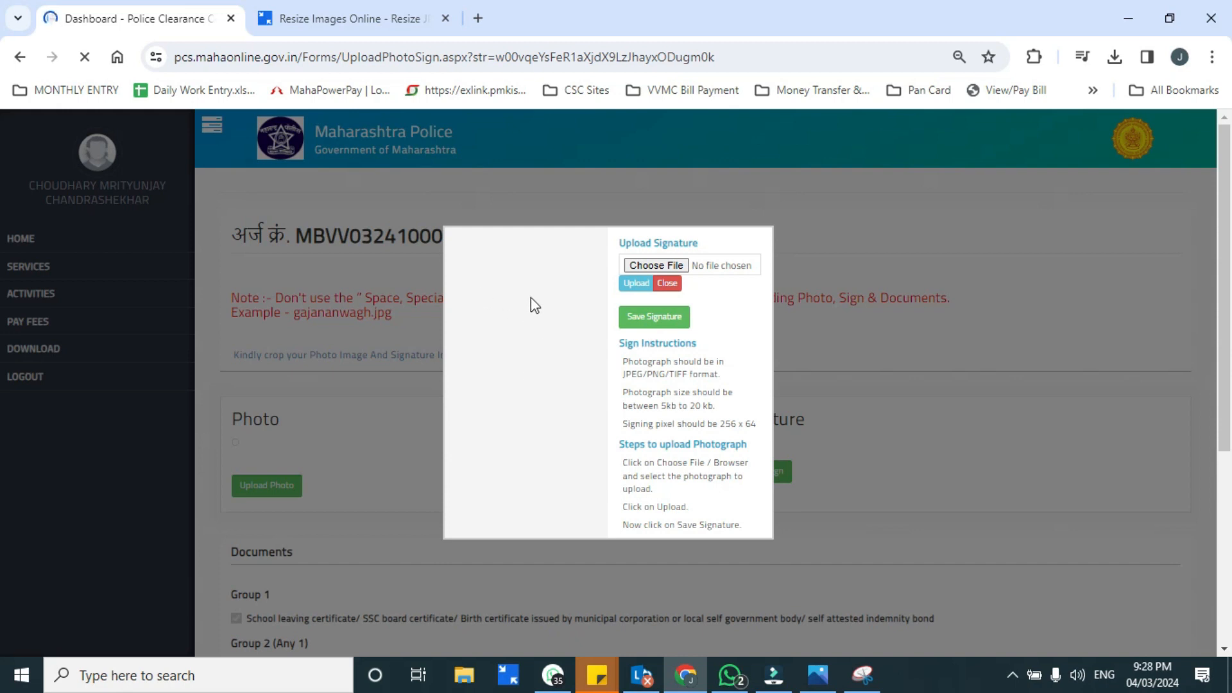
pyautogui.click(667, 319)
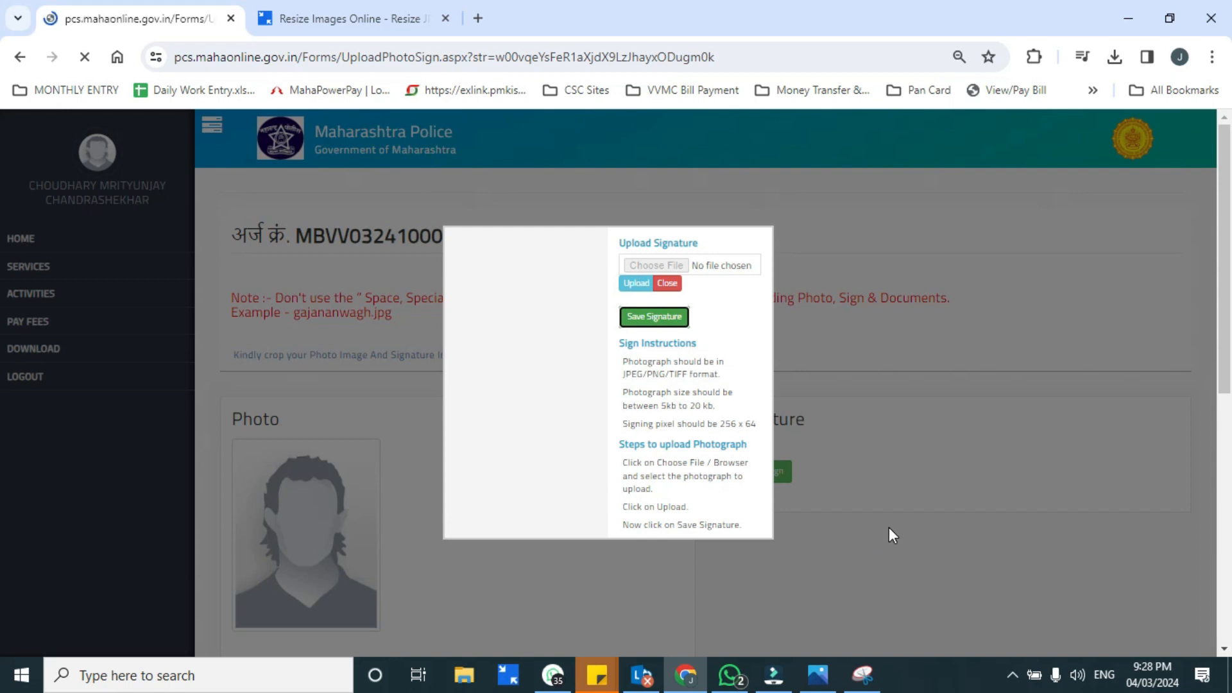
pyautogui.scroll(-4, 857, 475)
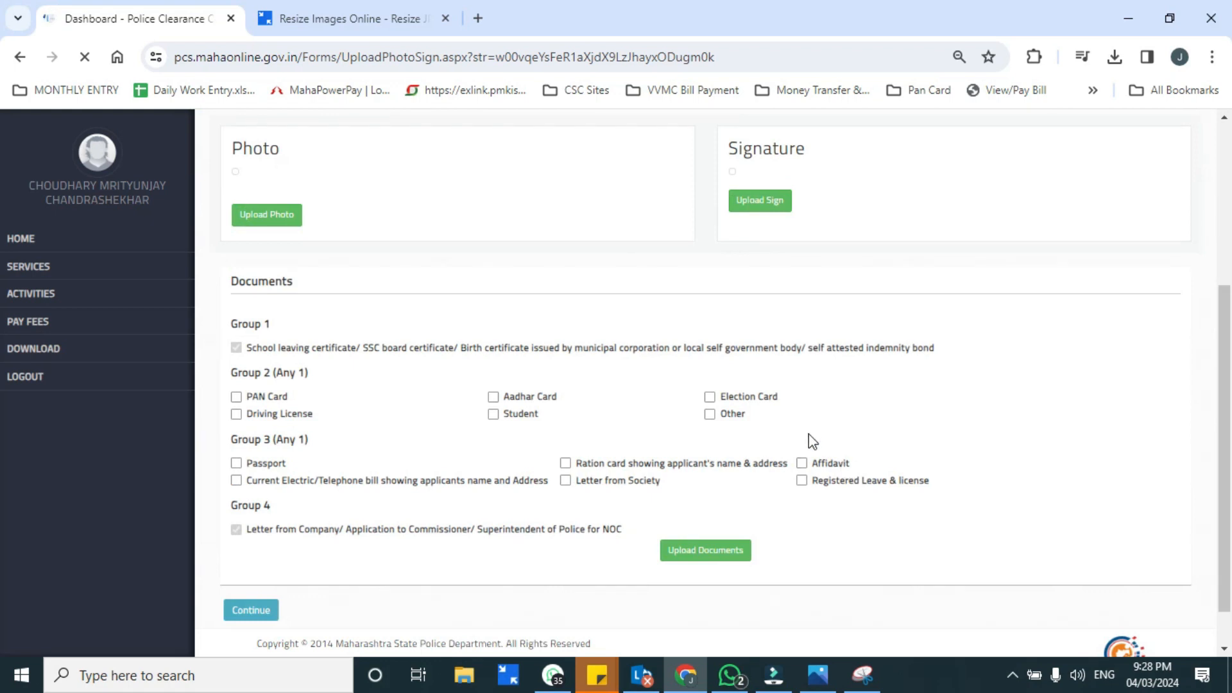
pyautogui.scroll(3, 655, 385)
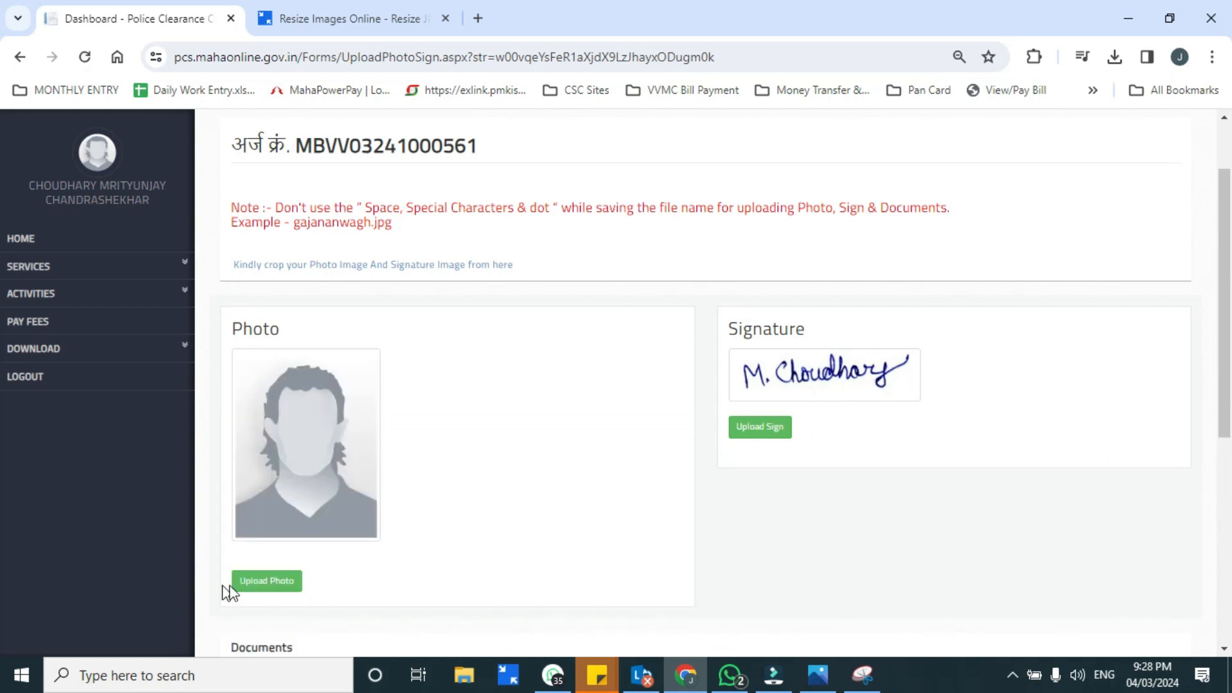
pyautogui.click(250, 581)
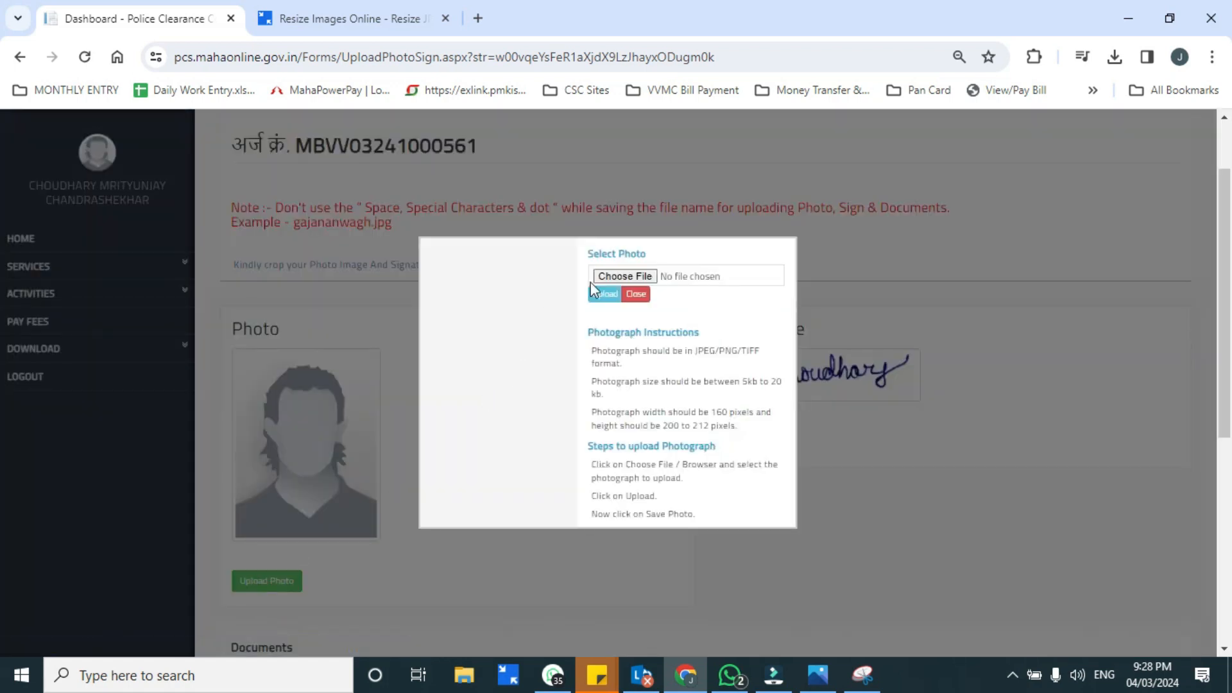
# Step: Upload photo.jpg from the PCC folder and save it as the applicant's photograph
pyautogui.click(615, 276)
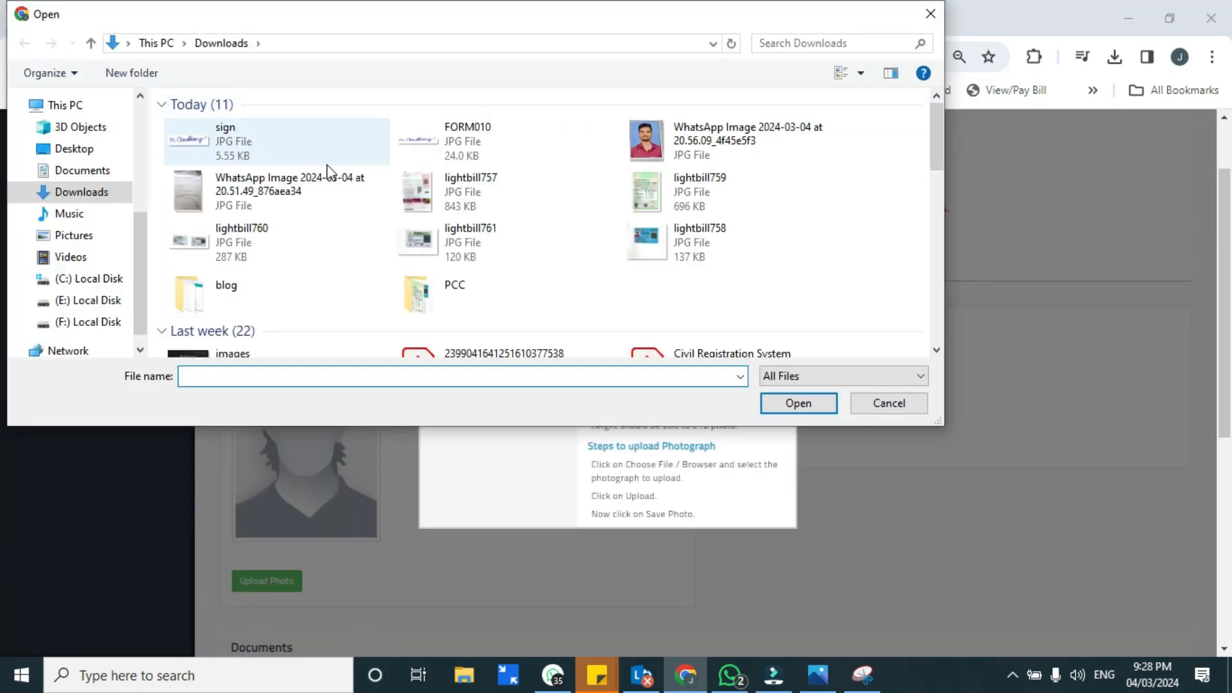
pyautogui.doubleClick(482, 295)
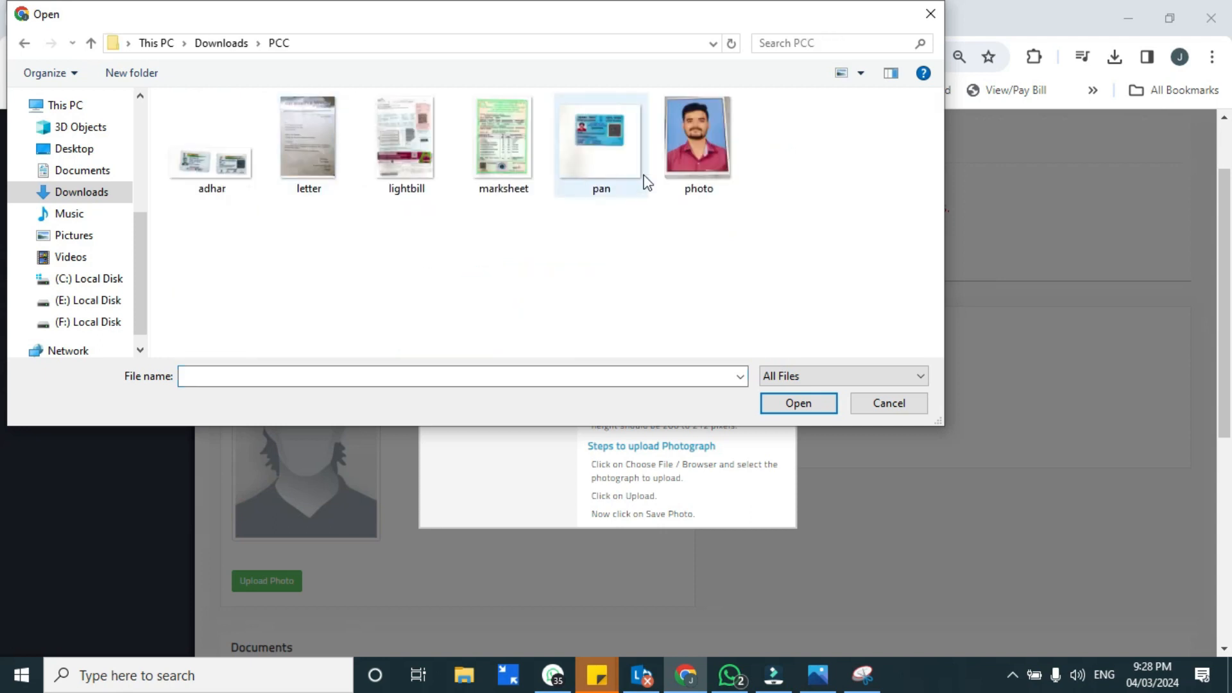
pyautogui.click(719, 178)
pyautogui.click(823, 404)
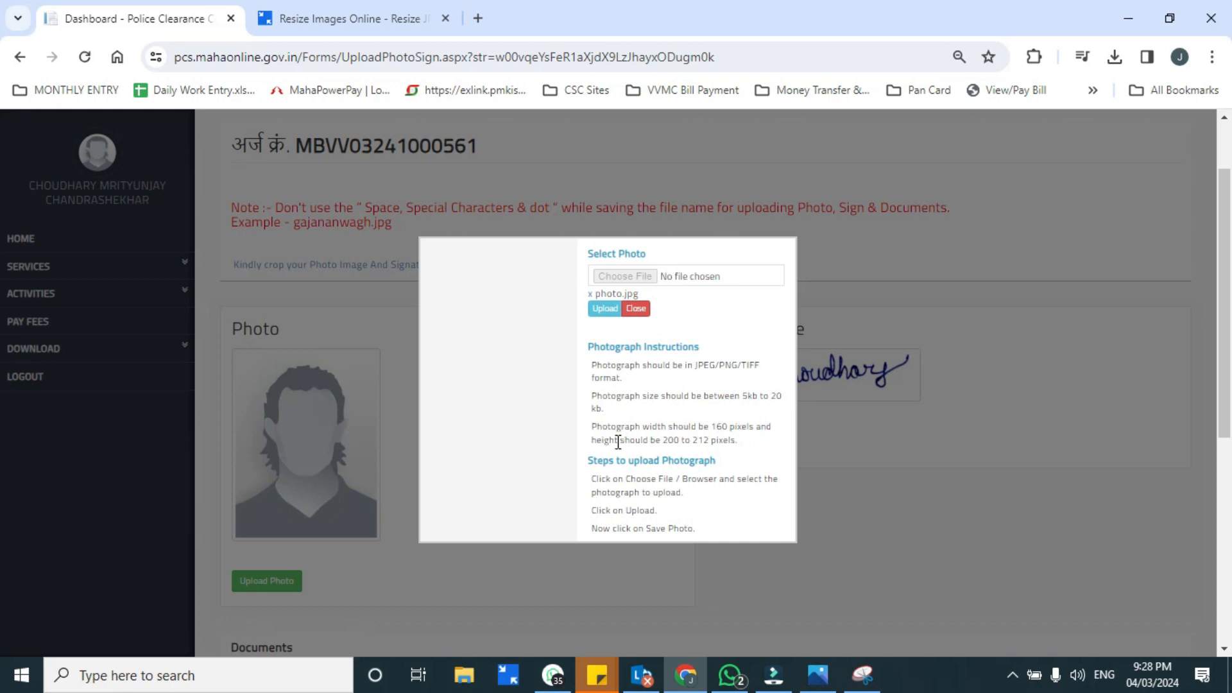
pyautogui.click(605, 308)
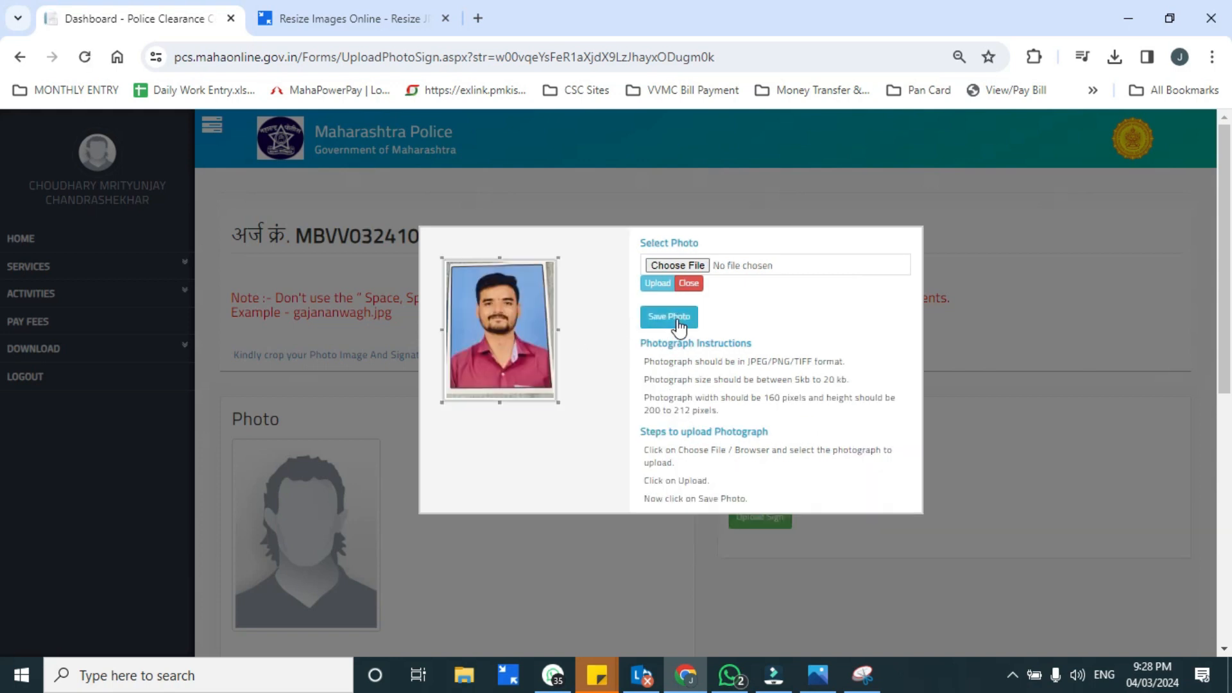
pyautogui.click(671, 317)
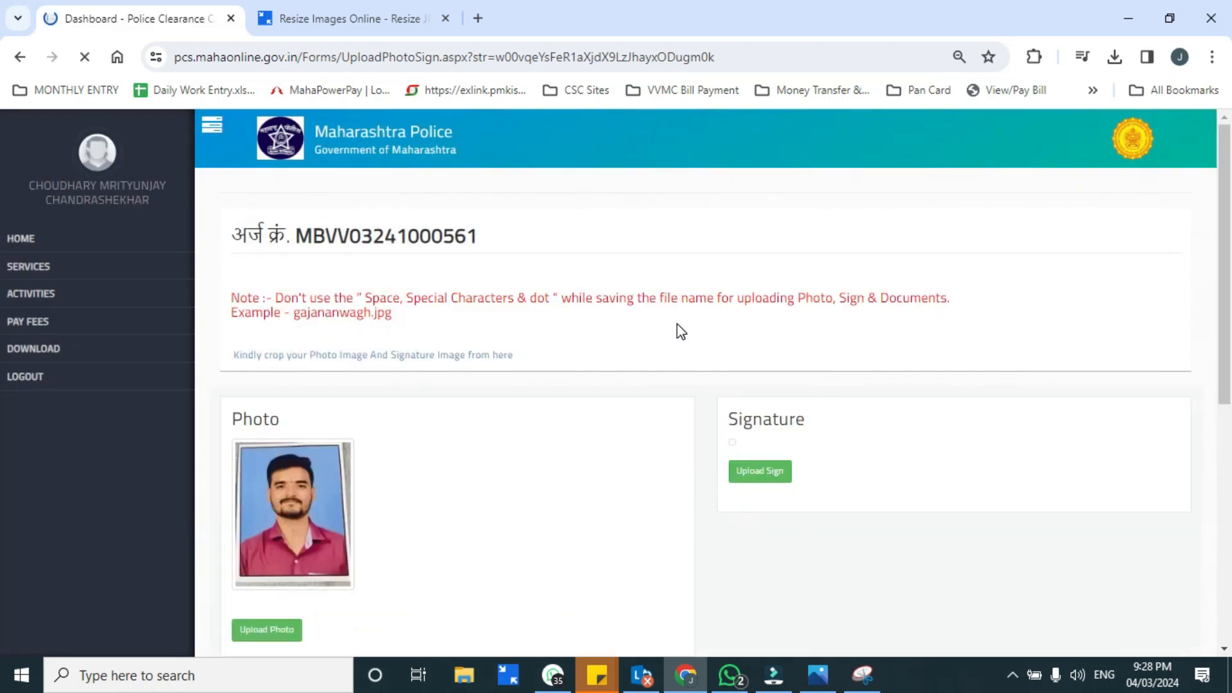
# Step: Tick PAN Card under Group 2 and Current Electric/Telephone bill under Group 3
pyautogui.scroll(-3, 728, 384)
pyautogui.scroll(4, 726, 379)
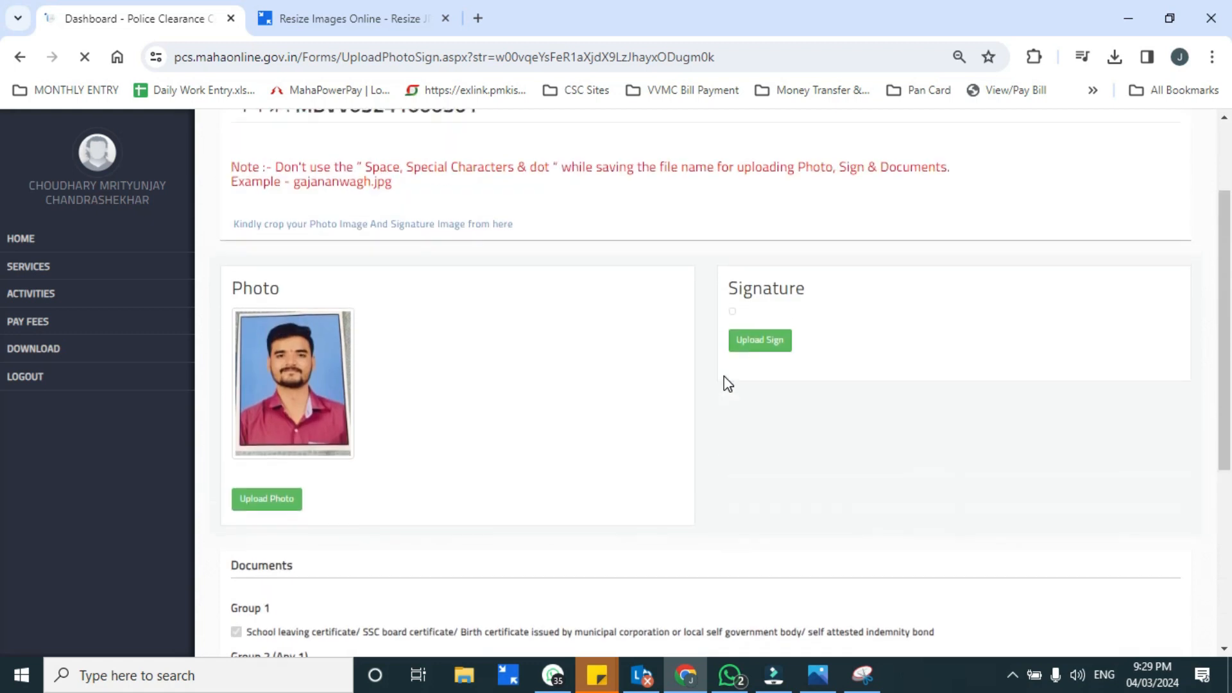
pyautogui.scroll(-3, 715, 498)
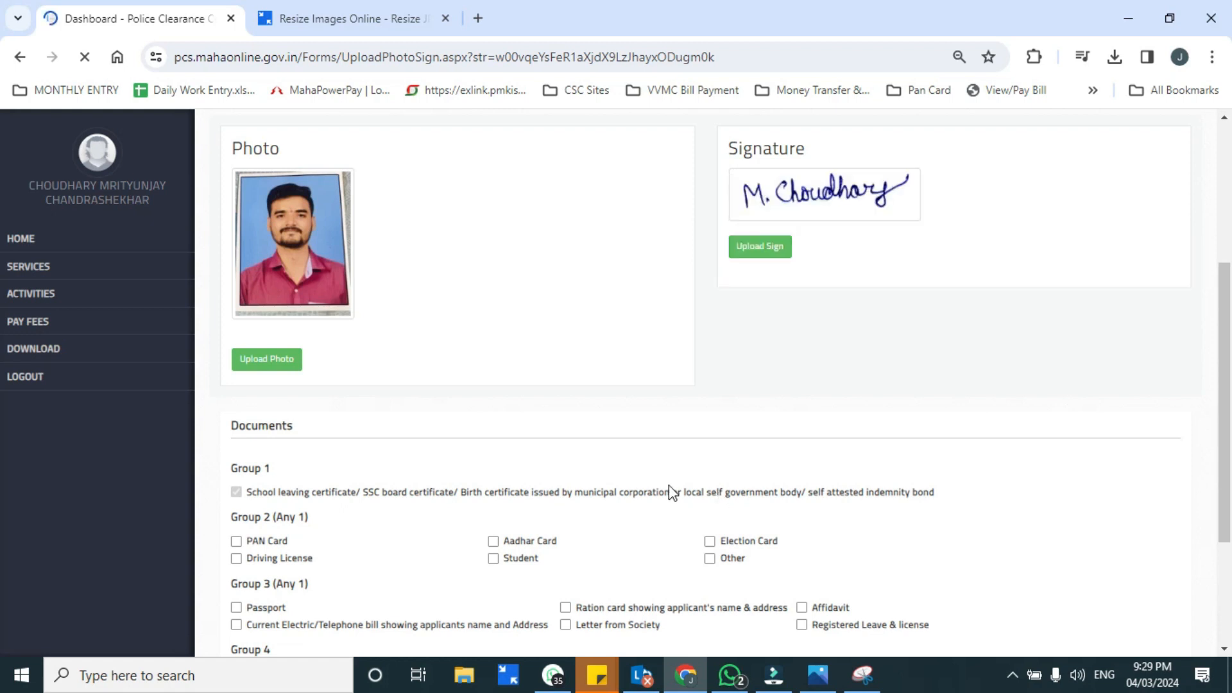
pyautogui.scroll(-3, 393, 472)
pyautogui.click(237, 361)
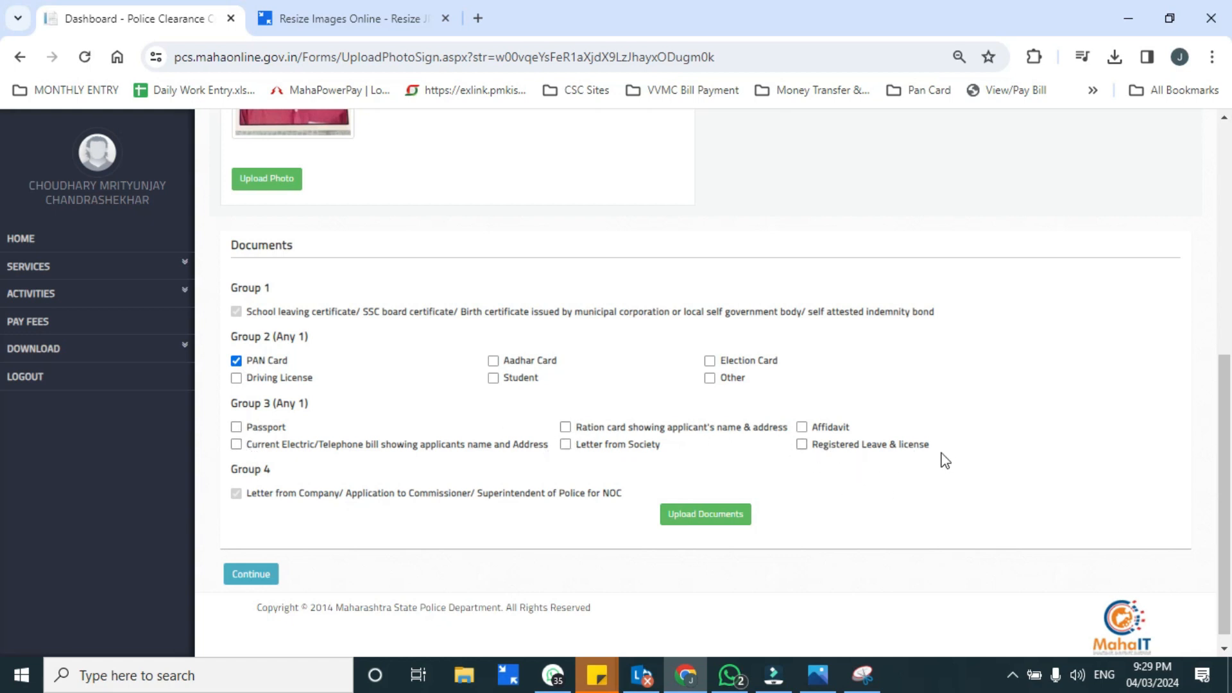
pyautogui.click(236, 427)
pyautogui.click(236, 444)
pyautogui.moveTo(254, 312); pyautogui.dragTo(371, 320)
pyautogui.click(421, 312)
# Step: Attach marksheet.jpg as the school leaving certificate and pan.jpg as the PAN Card
pyautogui.click(722, 515)
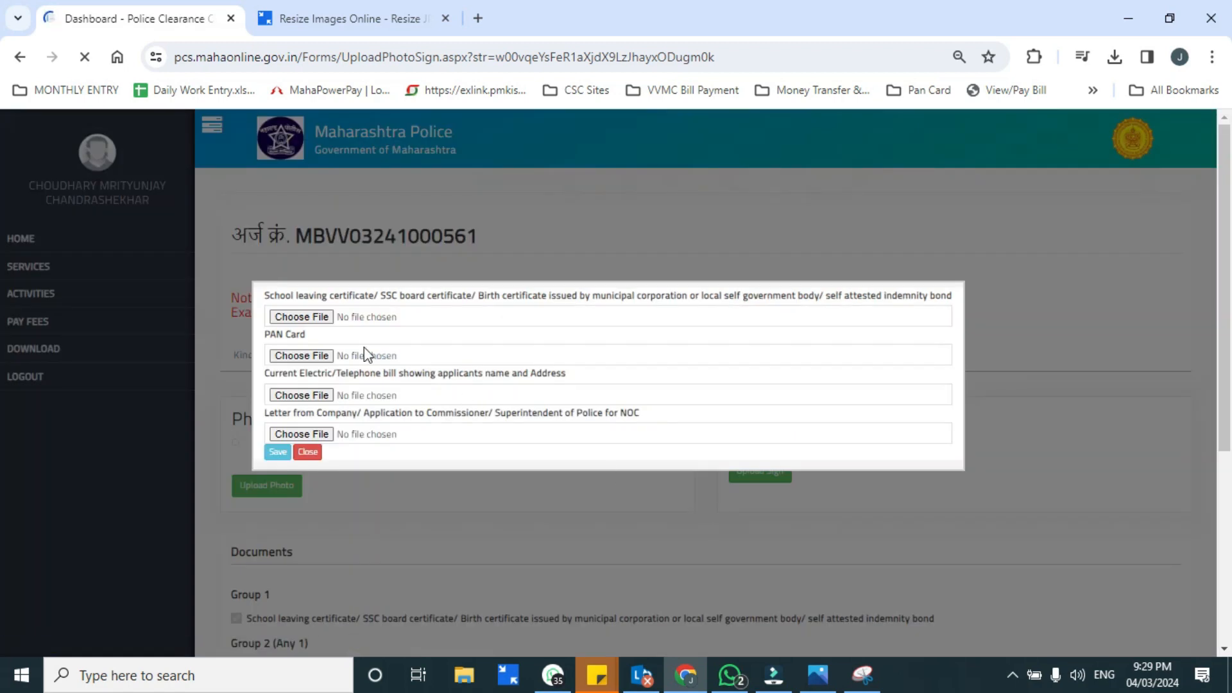
pyautogui.click(313, 317)
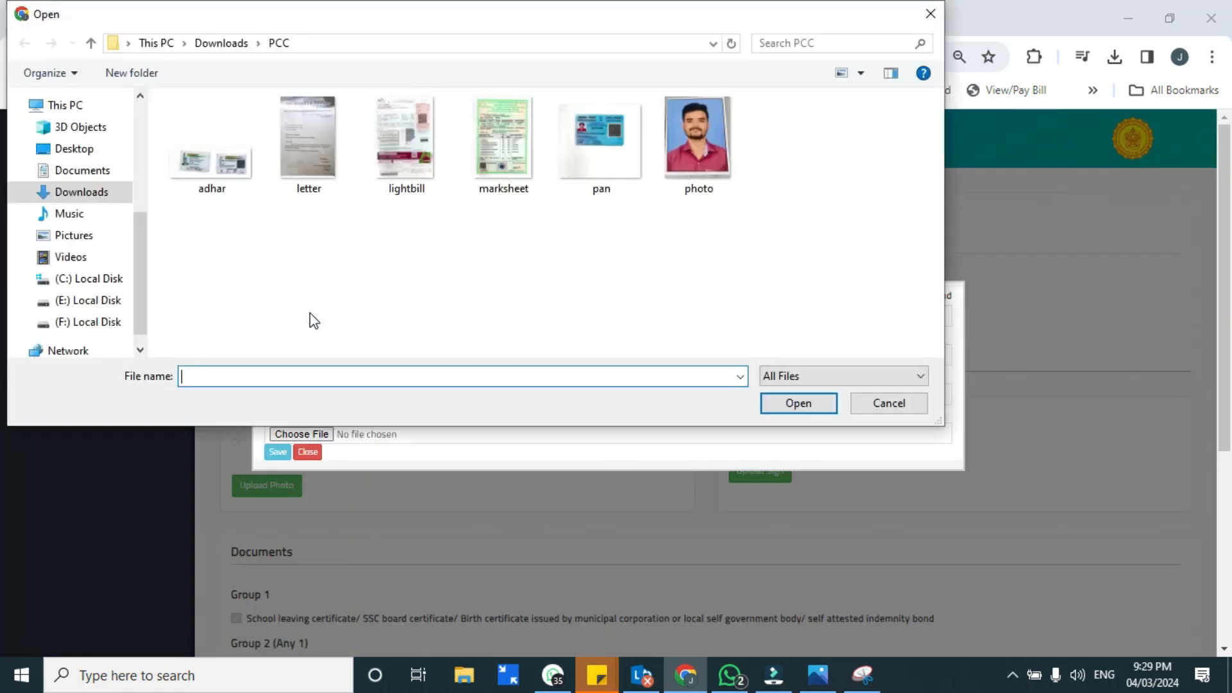
pyautogui.click(525, 166)
pyautogui.click(789, 403)
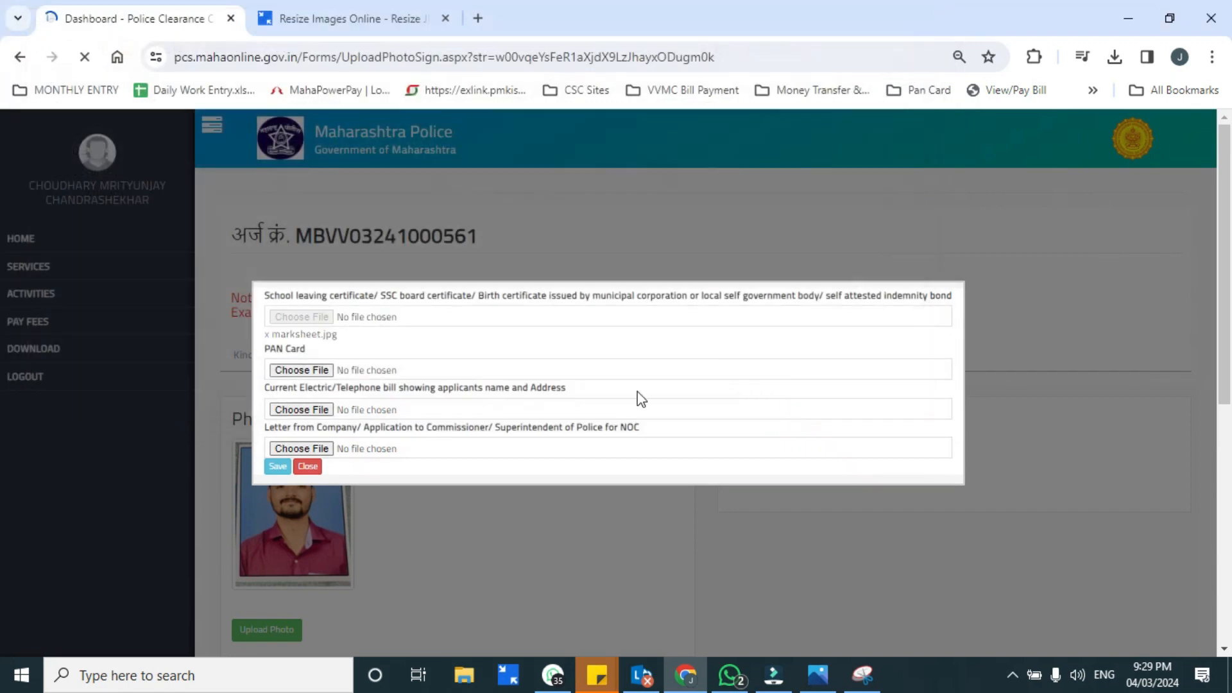
pyautogui.click(313, 366)
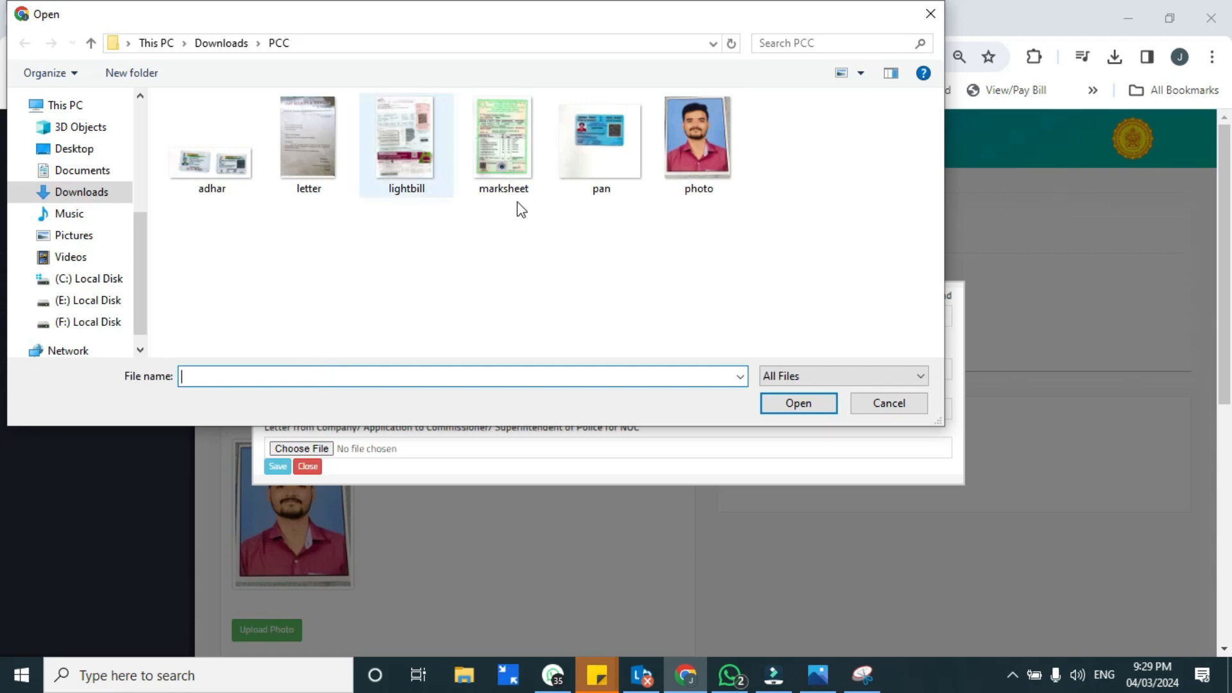
pyautogui.click(893, 404)
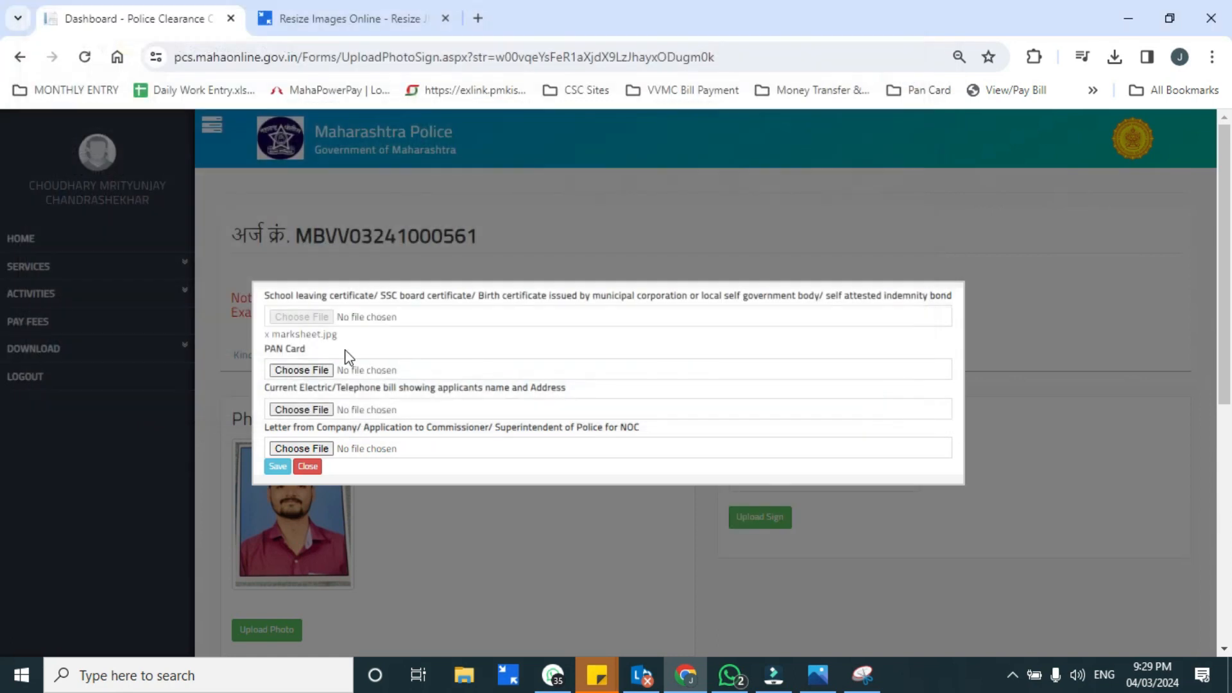
pyautogui.click(317, 371)
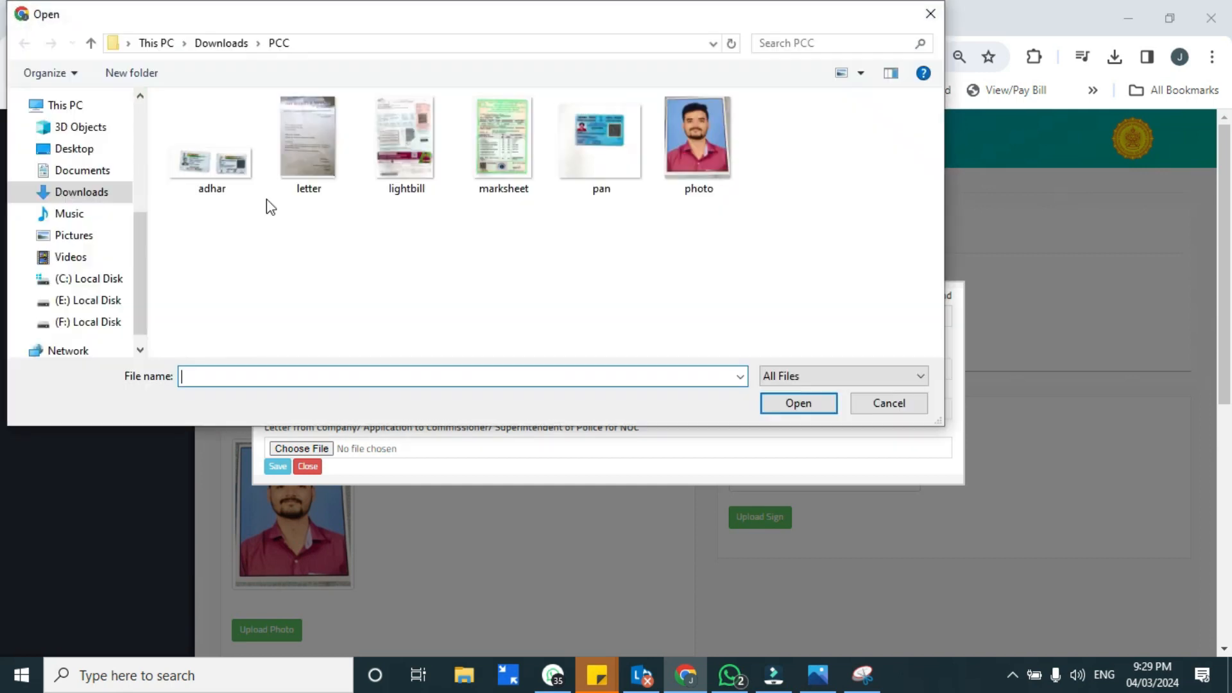
pyautogui.click(602, 166)
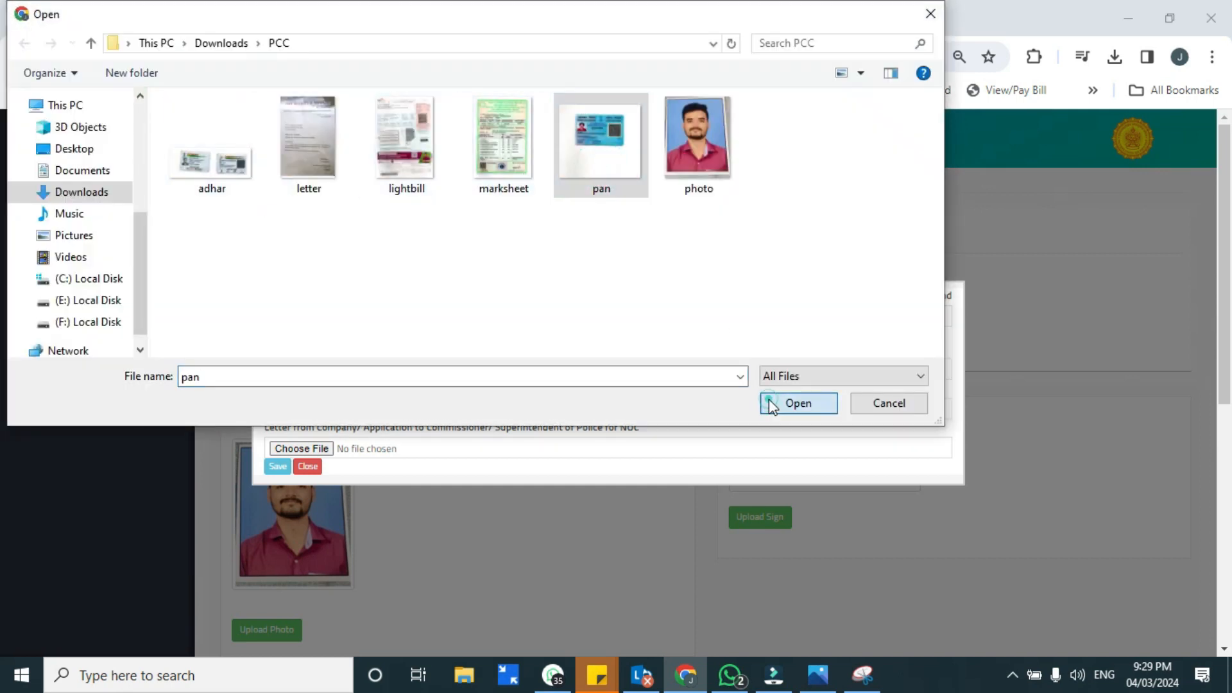
pyautogui.click(768, 400)
# Step: Attach lightbill.jpg as the electricity bill and letter.jpg as the company NOC, then save all documents
pyautogui.click(311, 424)
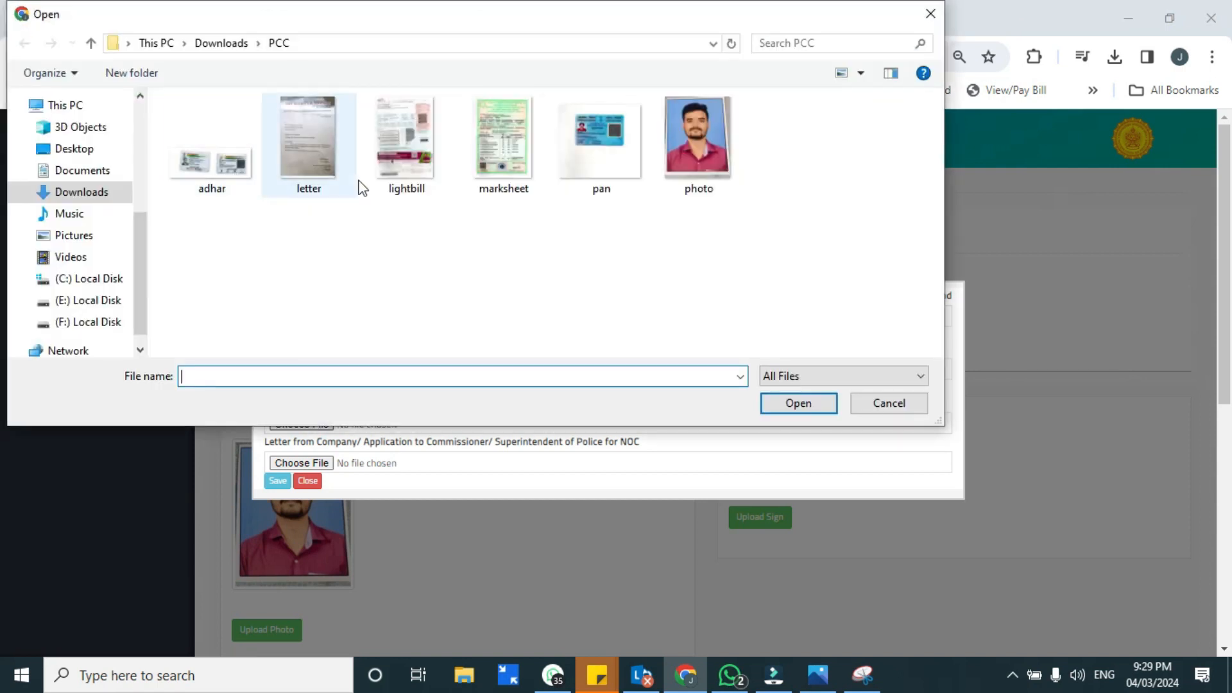
pyautogui.click(390, 168)
pyautogui.click(801, 416)
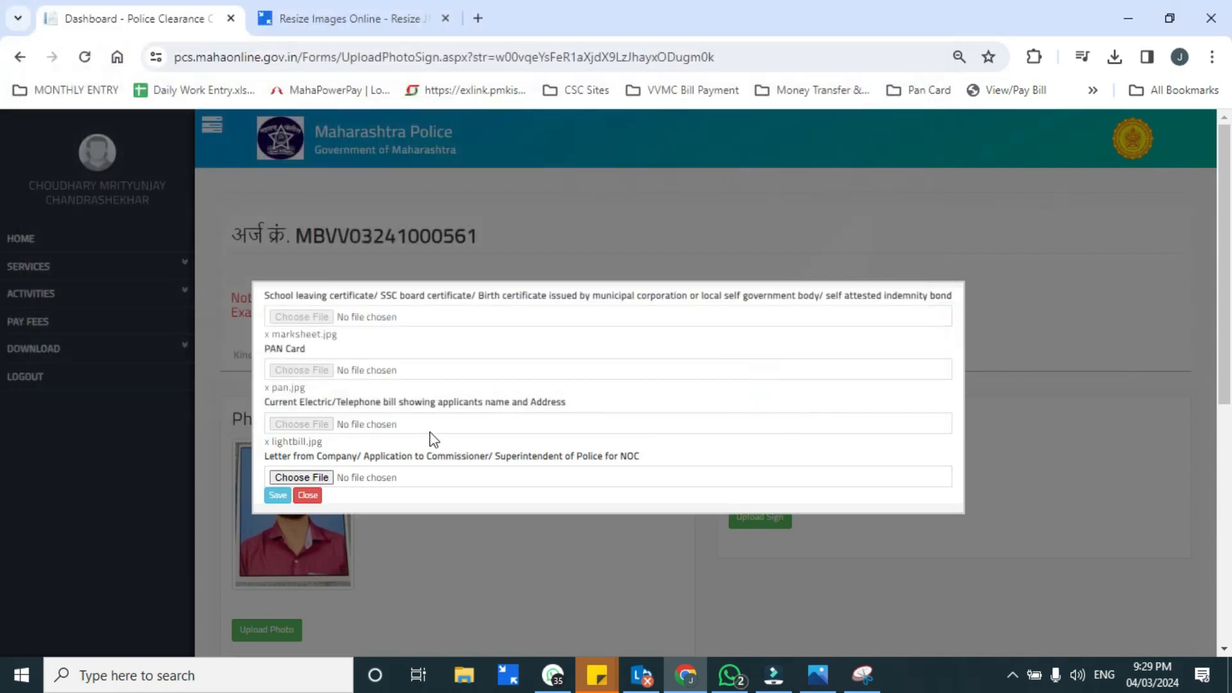
pyautogui.click(304, 477)
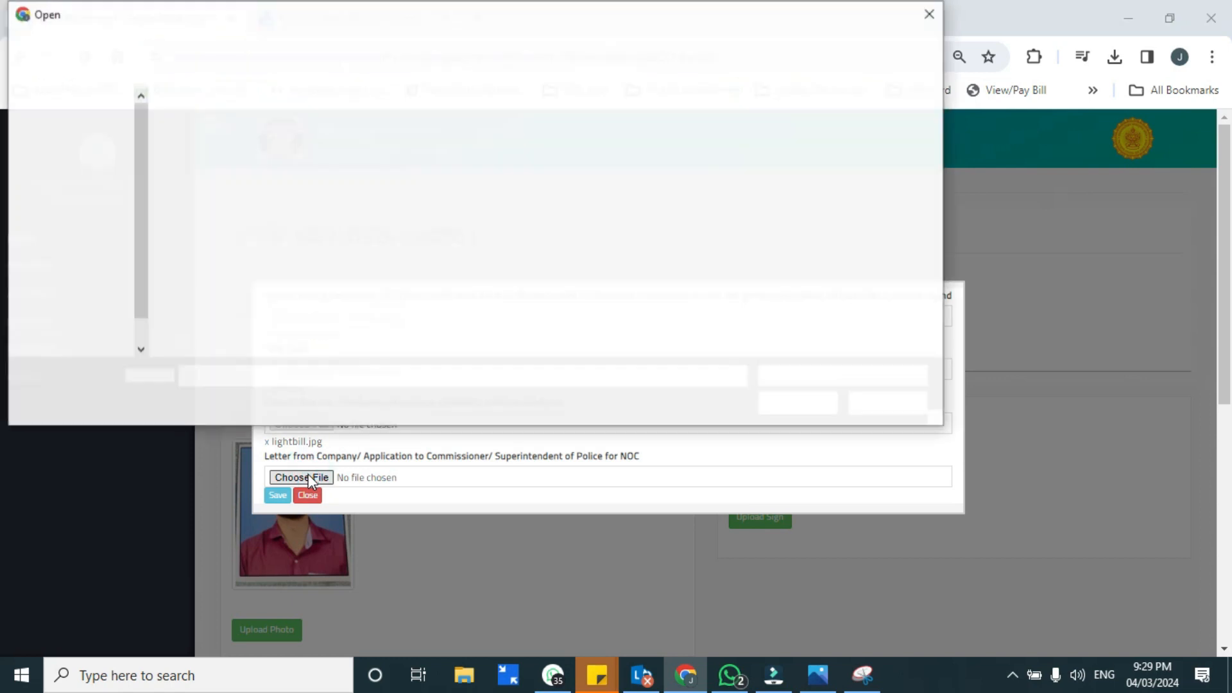
pyautogui.click(314, 148)
pyautogui.click(809, 404)
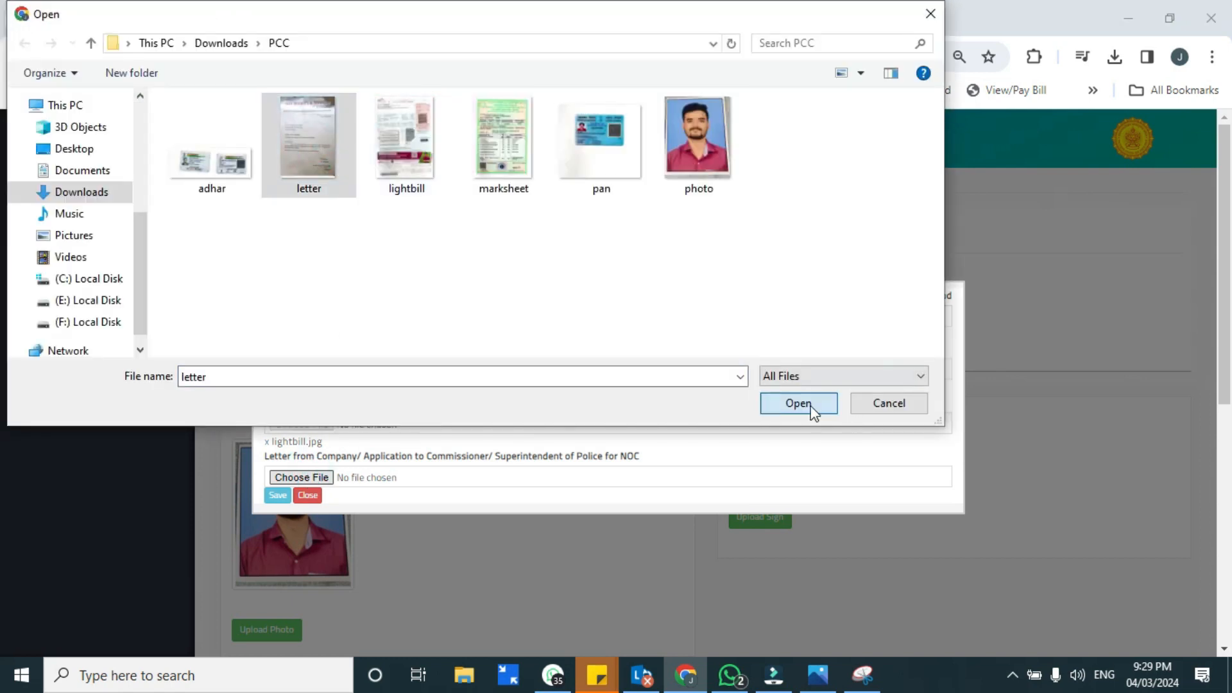
pyautogui.click(278, 511)
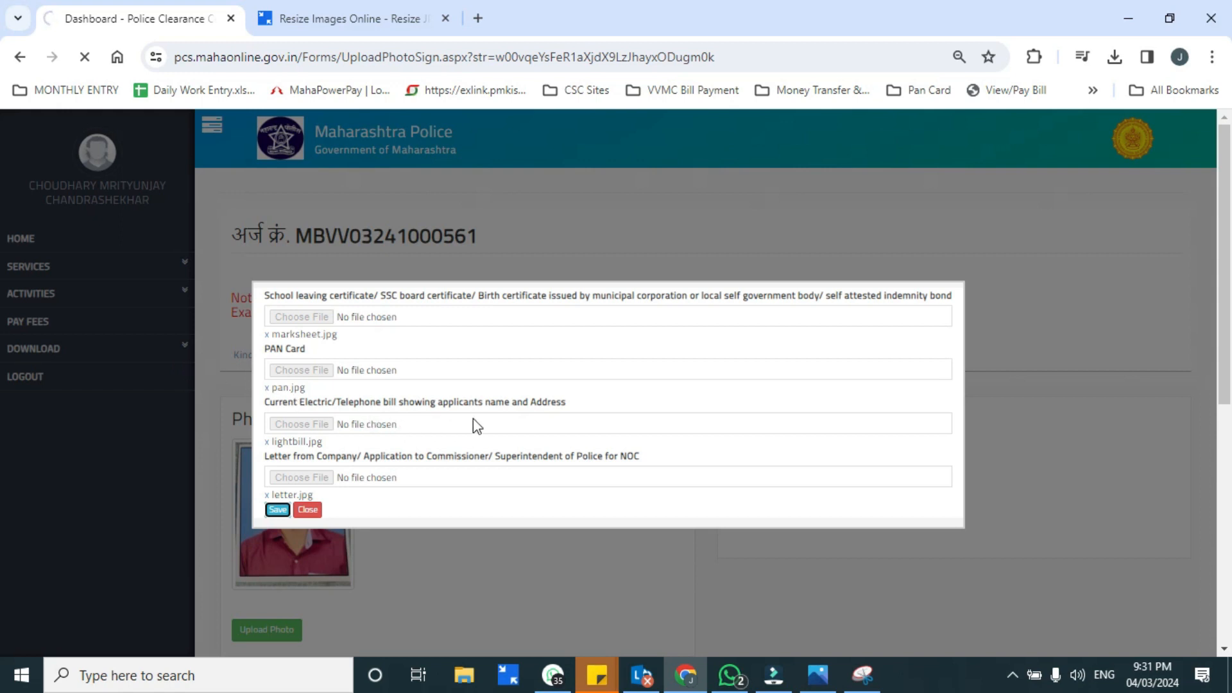
pyautogui.scroll(-2, 742, 399)
pyautogui.scroll(2, 743, 399)
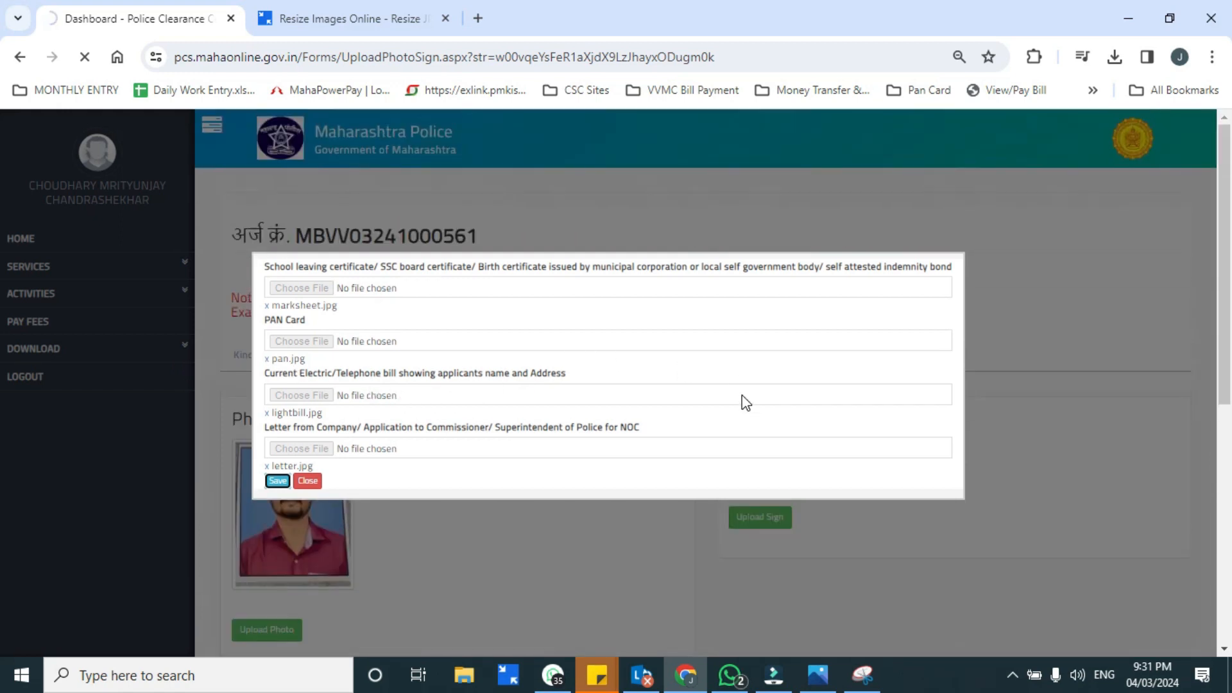
# Step: Open a new tab with 'speedtest' typed, then return to the Dashboard - Police Clearance tab
pyautogui.click(480, 23)
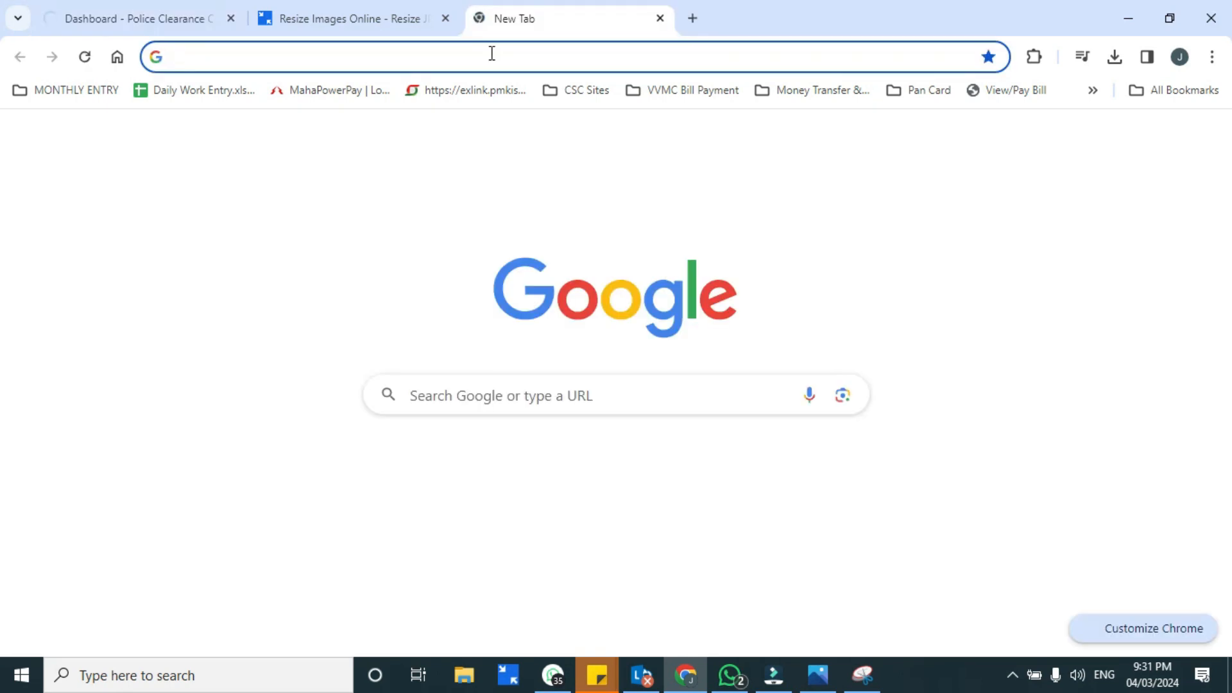
pyautogui.click(491, 53)
pyautogui.write('speedtest')
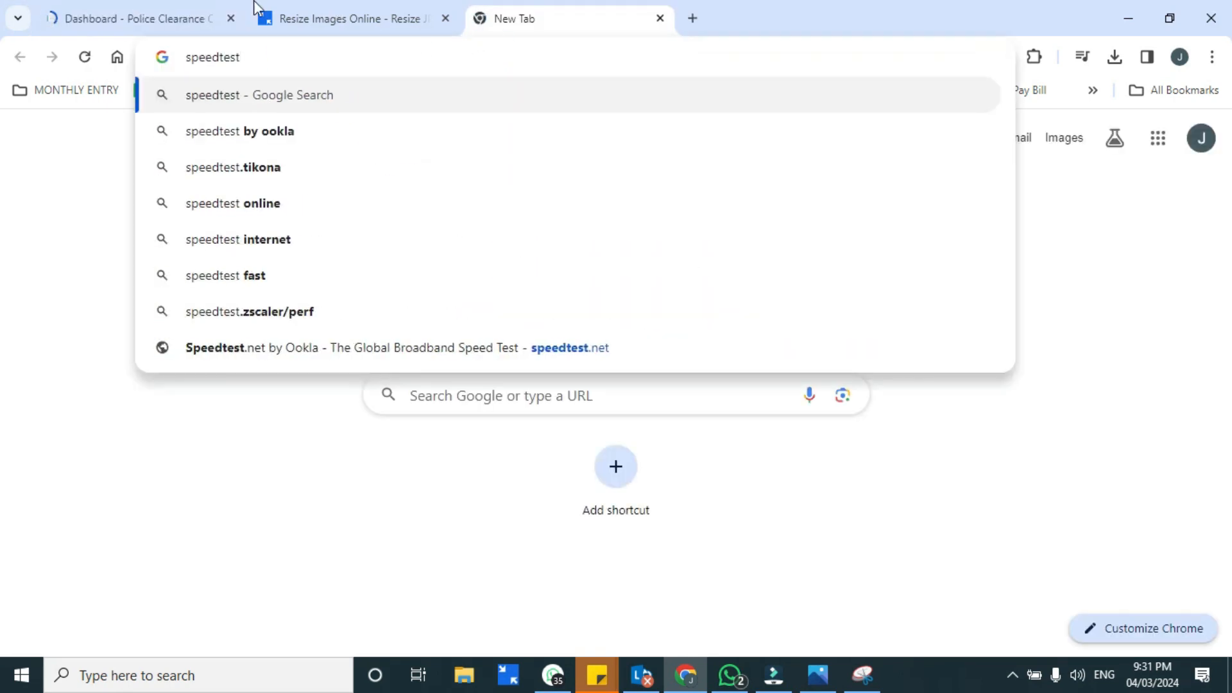
pyautogui.click(156, 9)
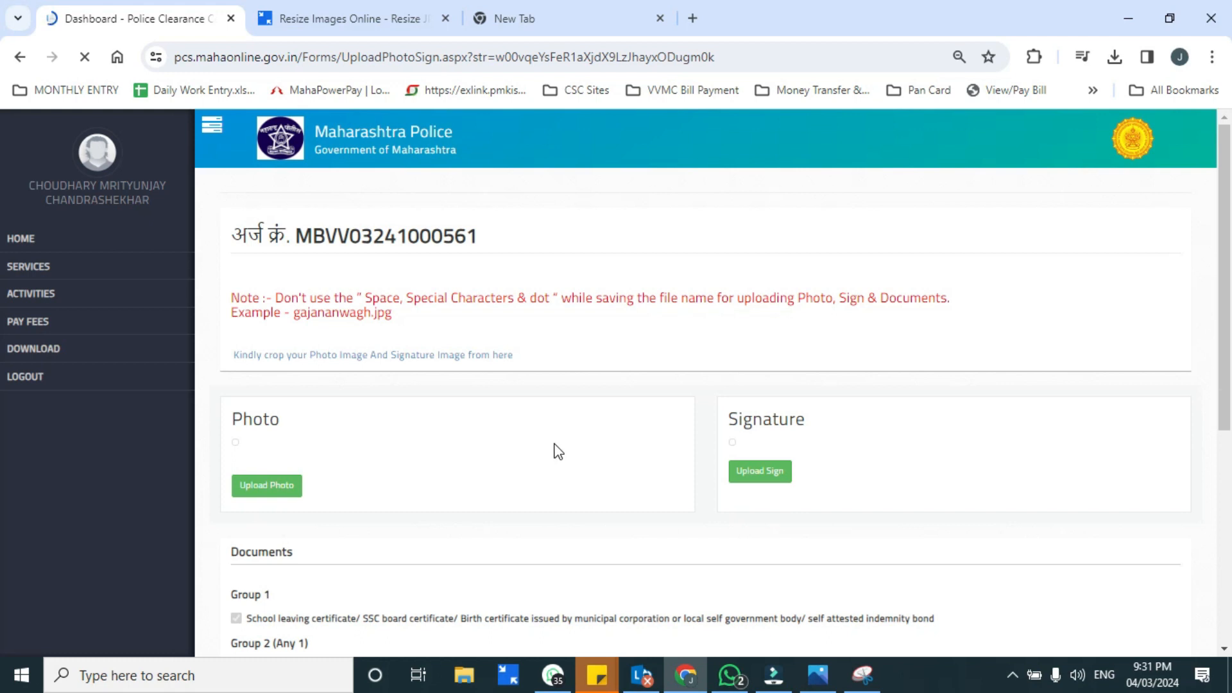
# Step: Check the uploaded photo, signature and documents, then continue past the upload step
pyautogui.scroll(-8, 658, 408)
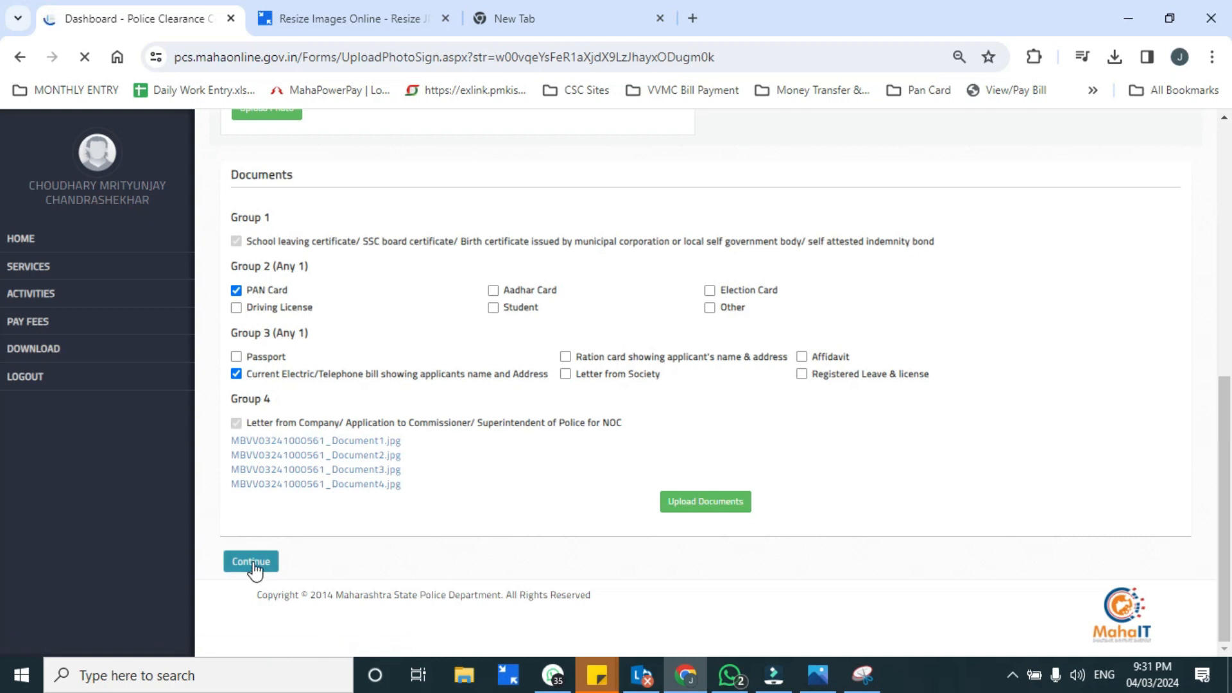
pyautogui.scroll(7, 454, 473)
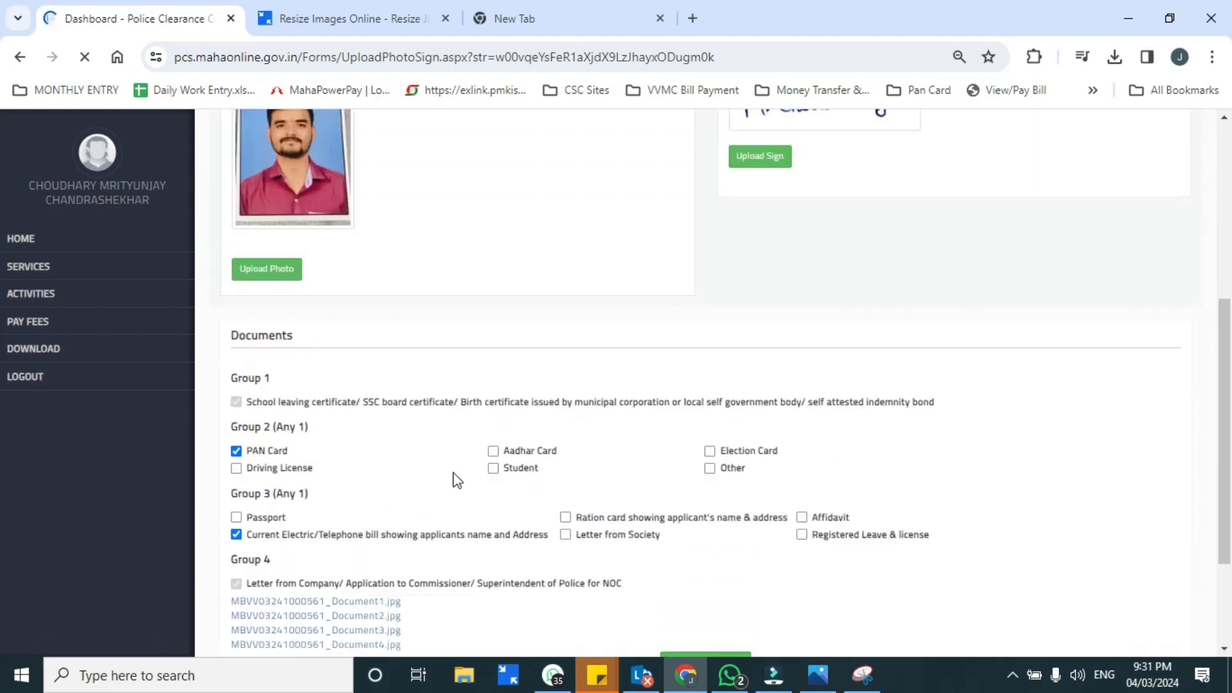
pyautogui.scroll(-7, 677, 342)
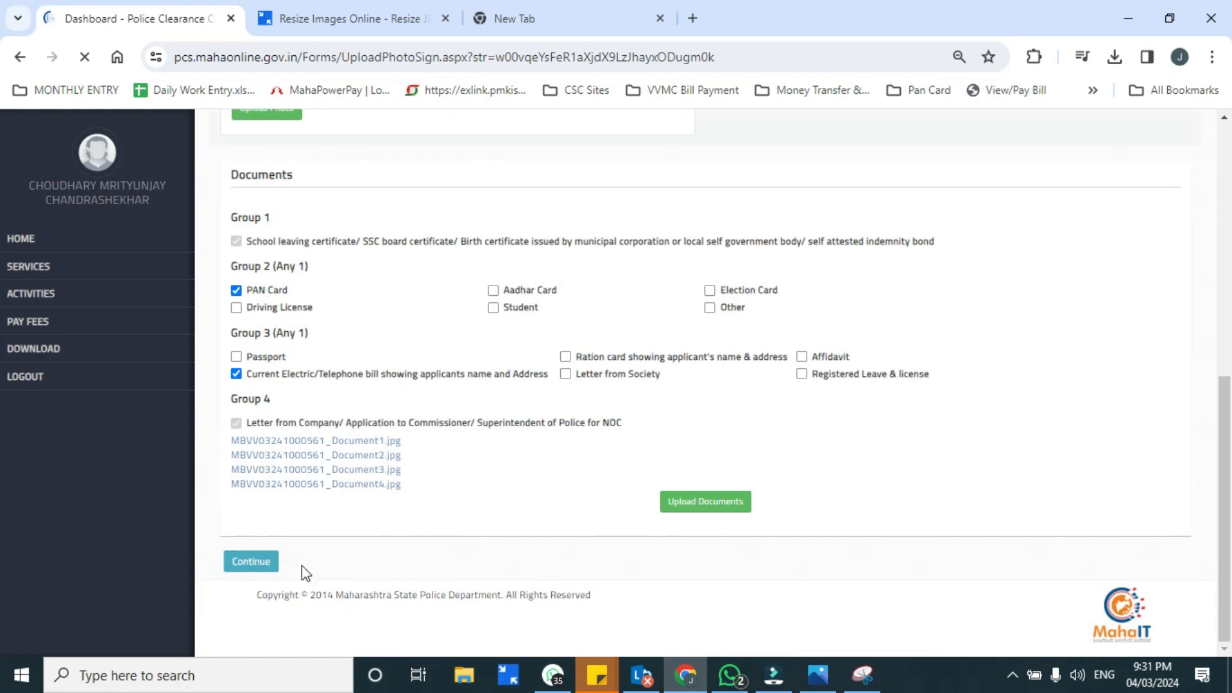
pyautogui.click(262, 562)
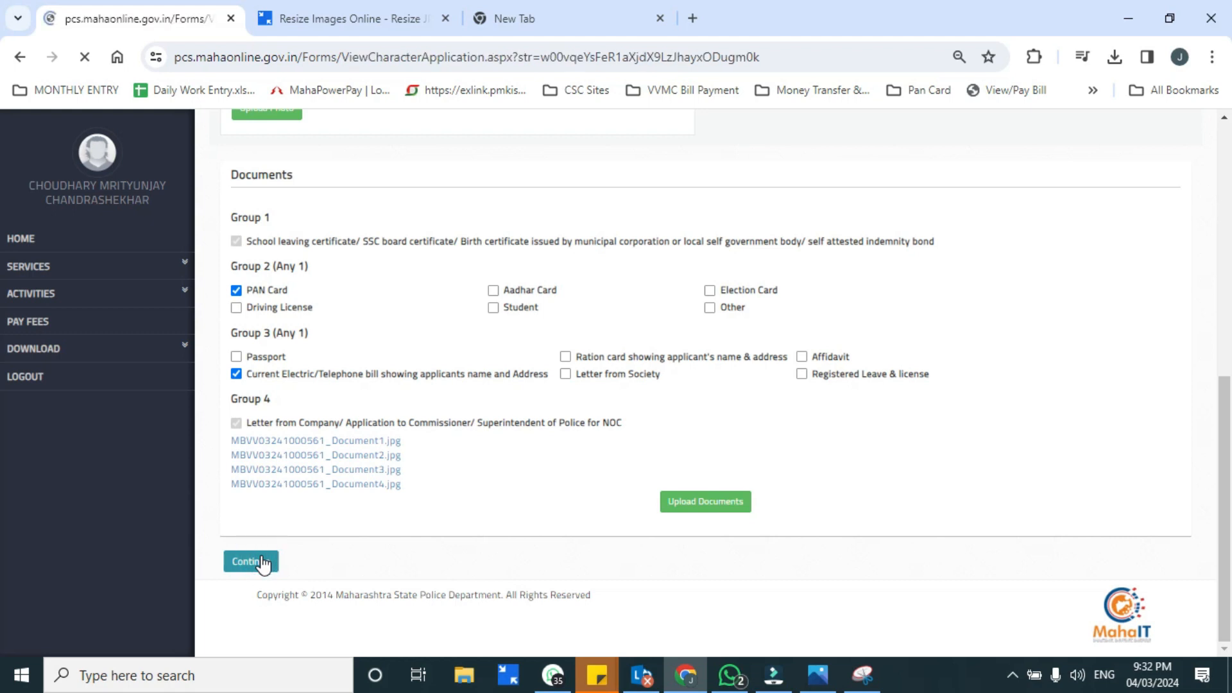
# Step: Page through the application review to the police station page and open the 123.60 payment summary
pyautogui.scroll(-20, 871, 414)
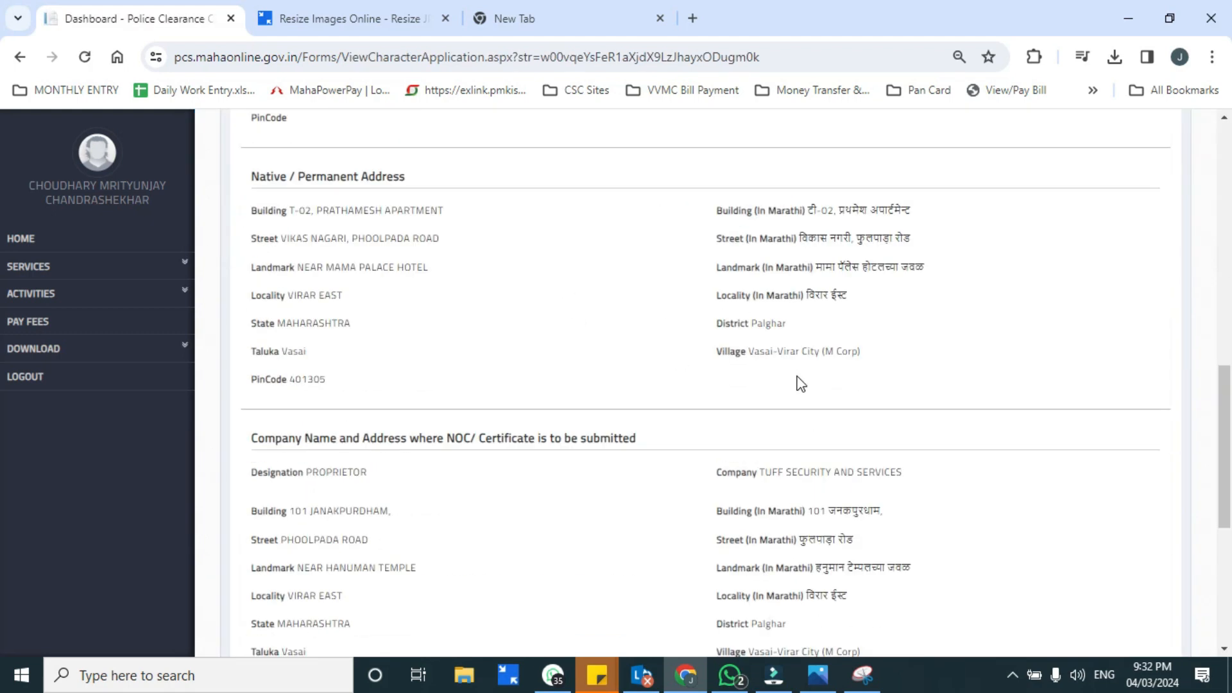
pyautogui.click(1138, 511)
pyautogui.click(1145, 511)
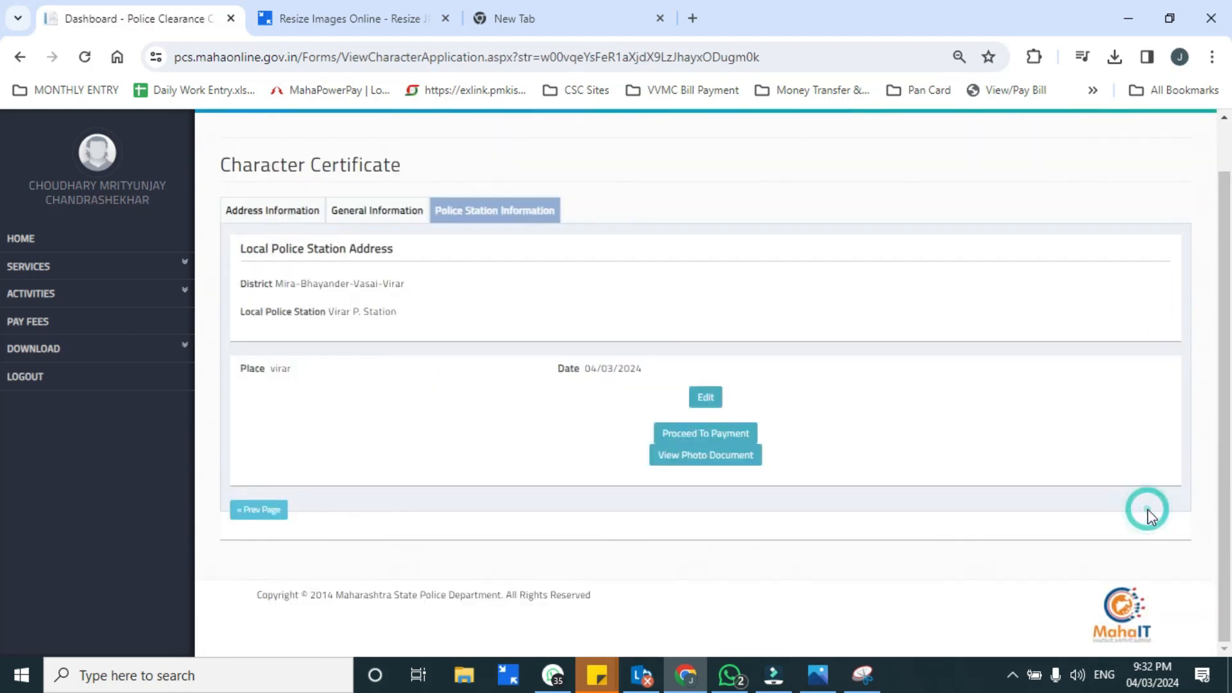
pyautogui.click(732, 434)
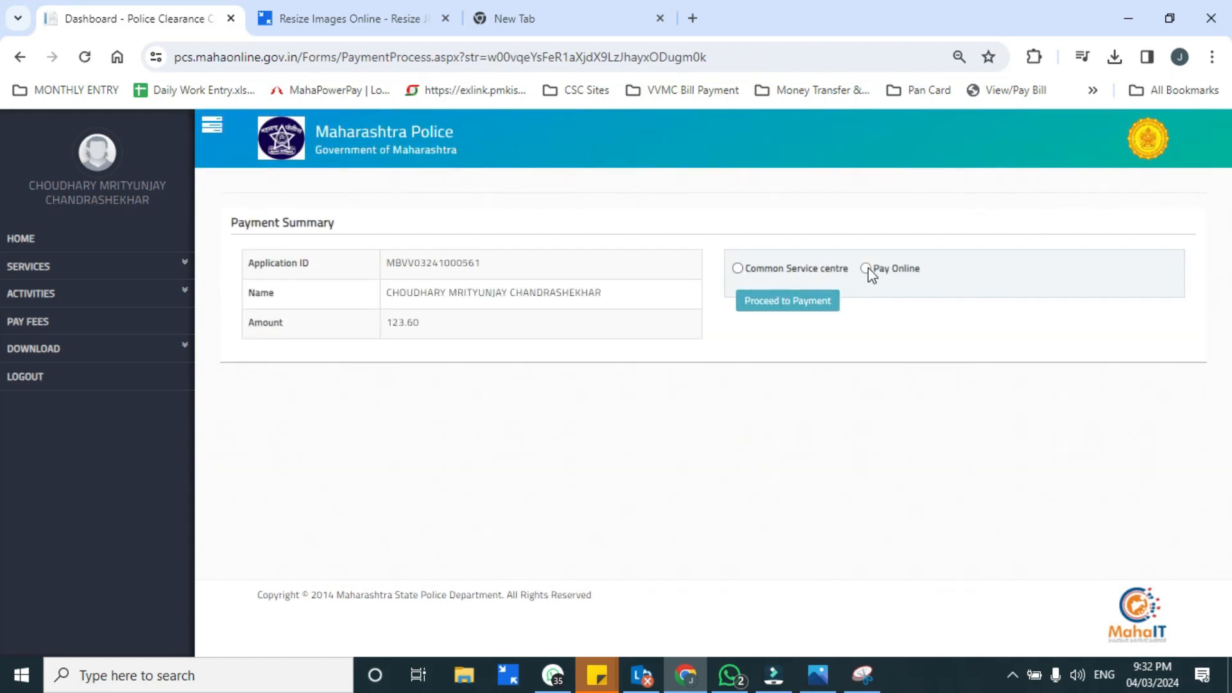
# Step: Choose Pay Online and route the 123.60 fee through PayGov card payment to BillDesk checkout
pyautogui.click(866, 269)
pyautogui.click(778, 310)
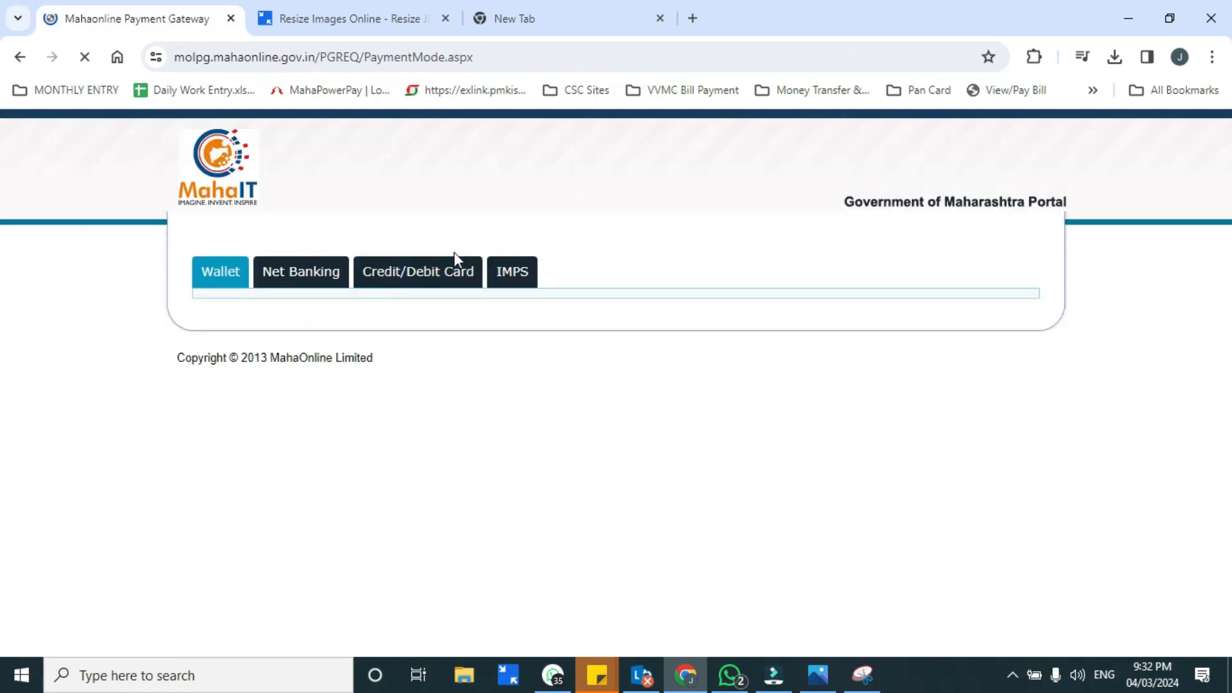
pyautogui.click(451, 272)
pyautogui.click(918, 350)
pyautogui.click(627, 492)
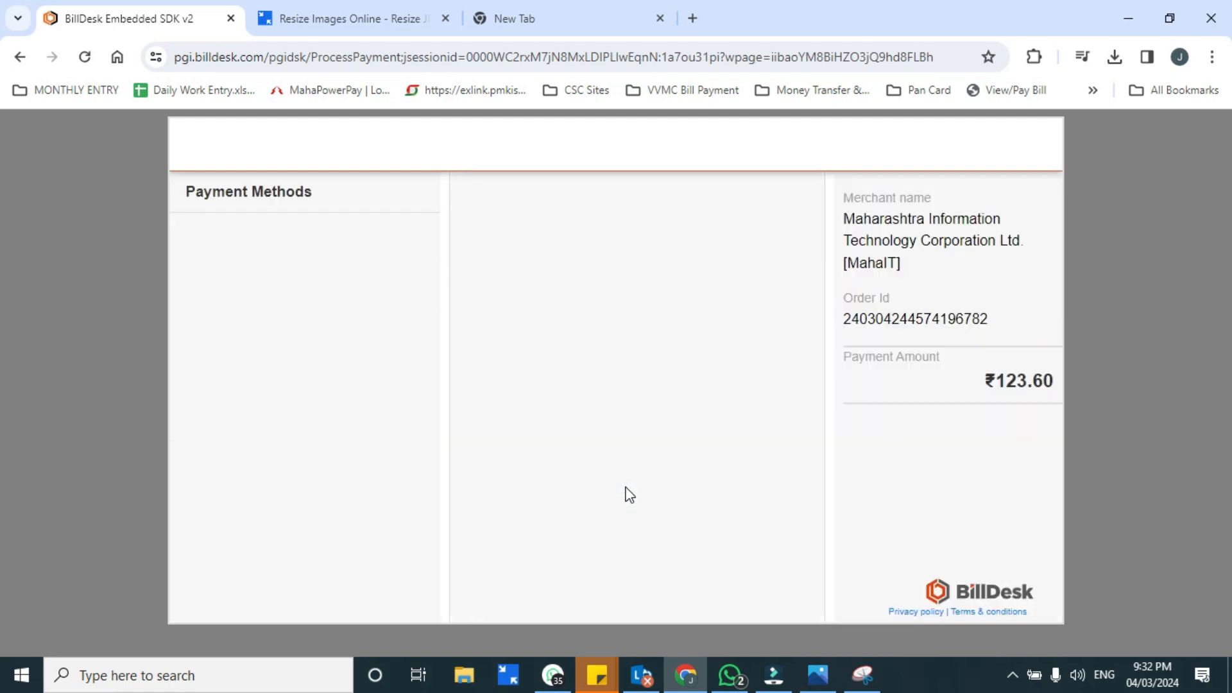
# Step: Pay the ₹123.60 fee on BillDesk by QR code using BHIM UPI
pyautogui.click(275, 333)
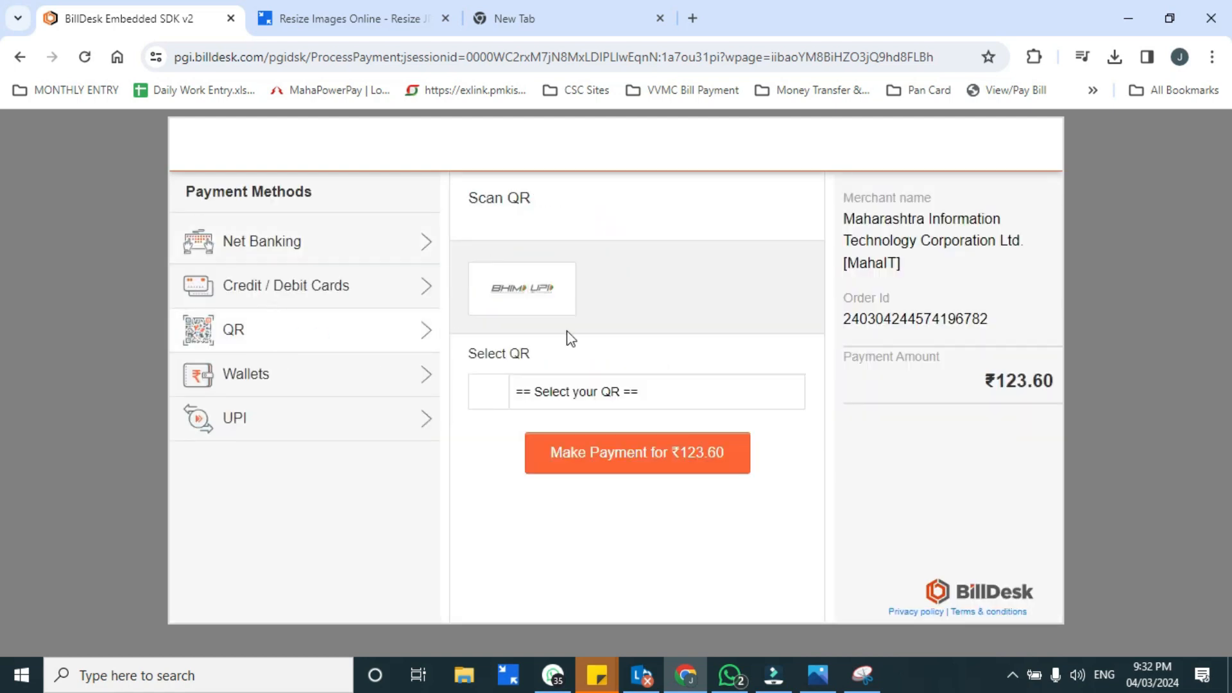
pyautogui.click(568, 390)
pyautogui.click(580, 432)
pyautogui.click(601, 456)
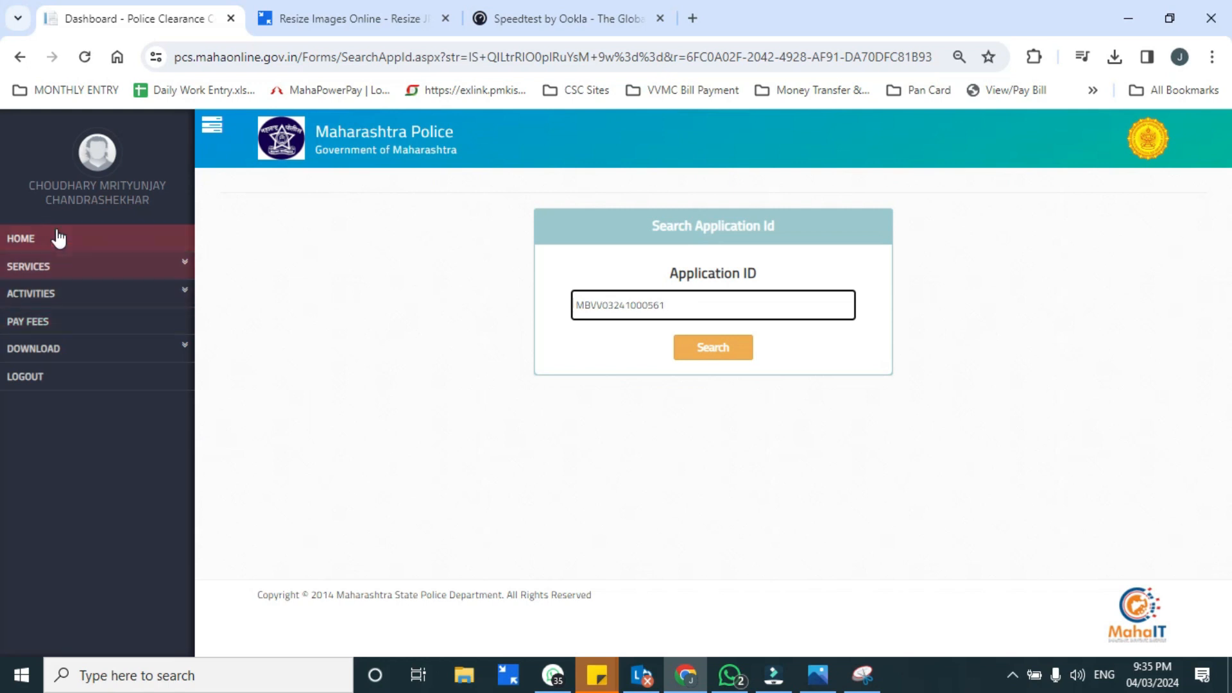
# Step: Return to the citizen home page and reload it to refresh the application statuses
pyautogui.click(58, 237)
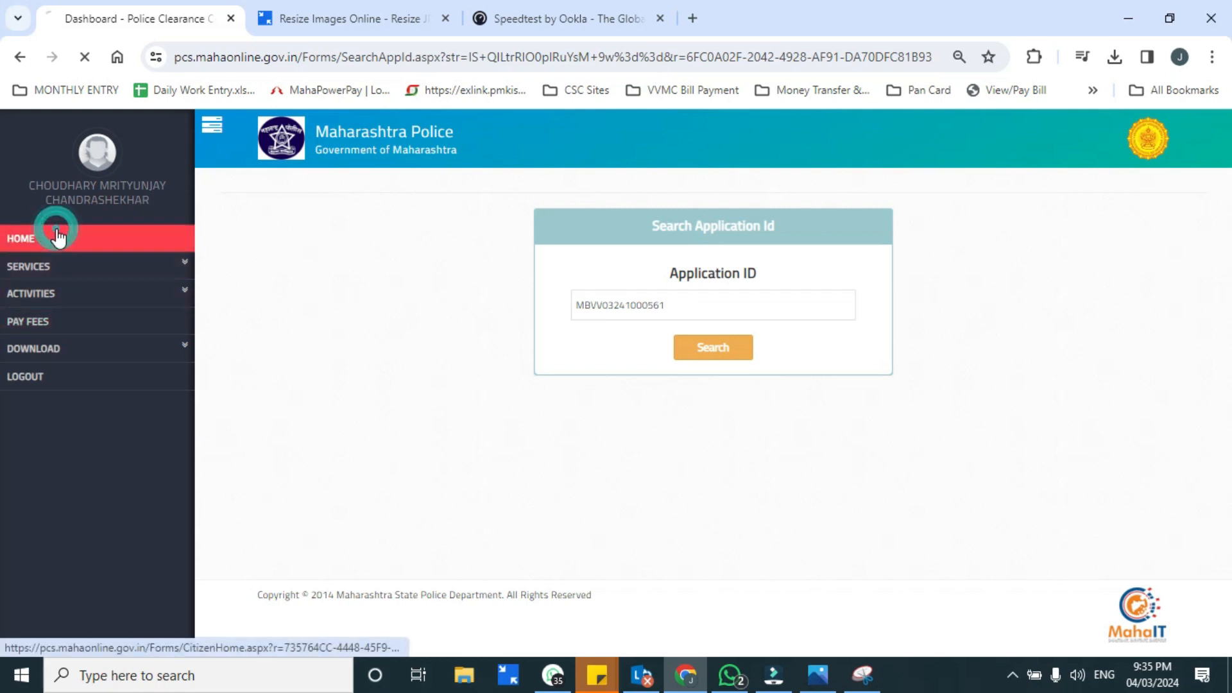
pyautogui.scroll(-5, 885, 426)
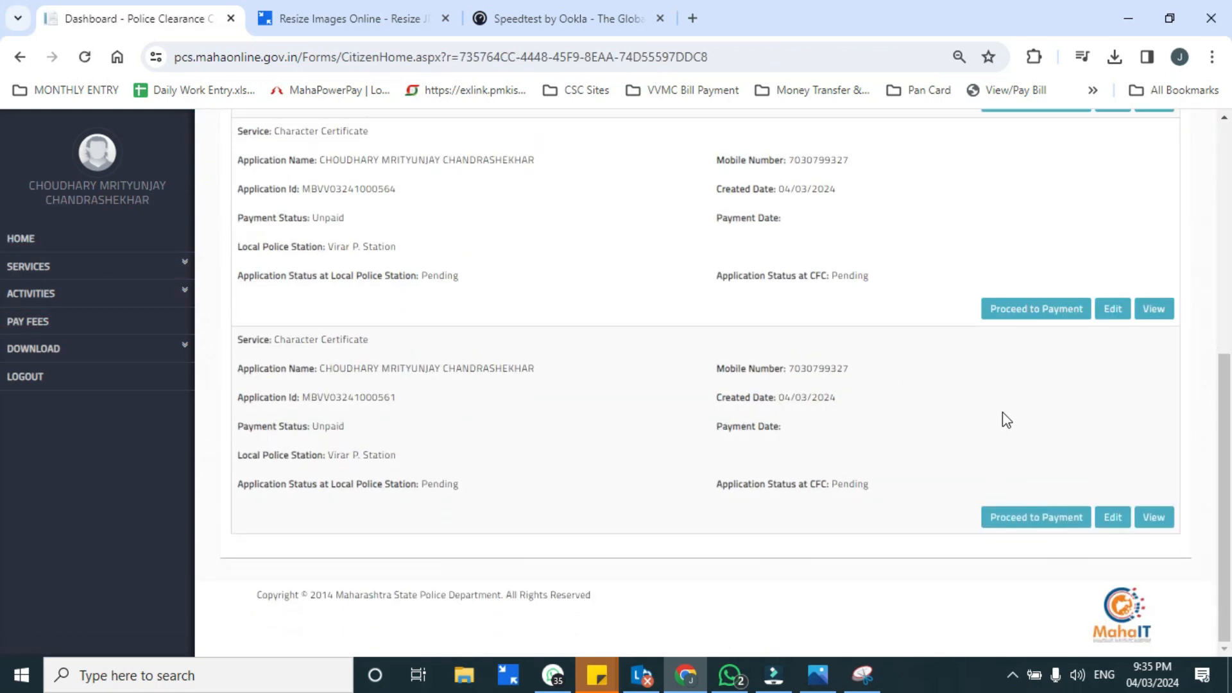
pyautogui.click(84, 57)
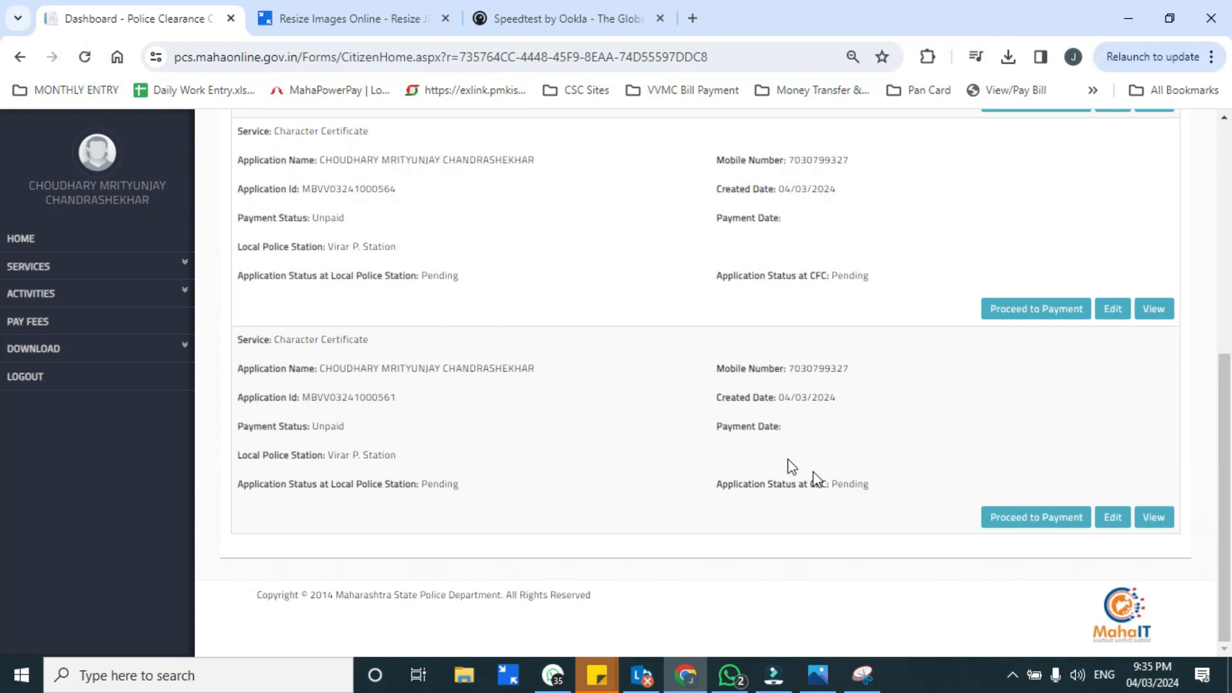
pyautogui.scroll(7, 814, 472)
pyautogui.scroll(-6, 813, 436)
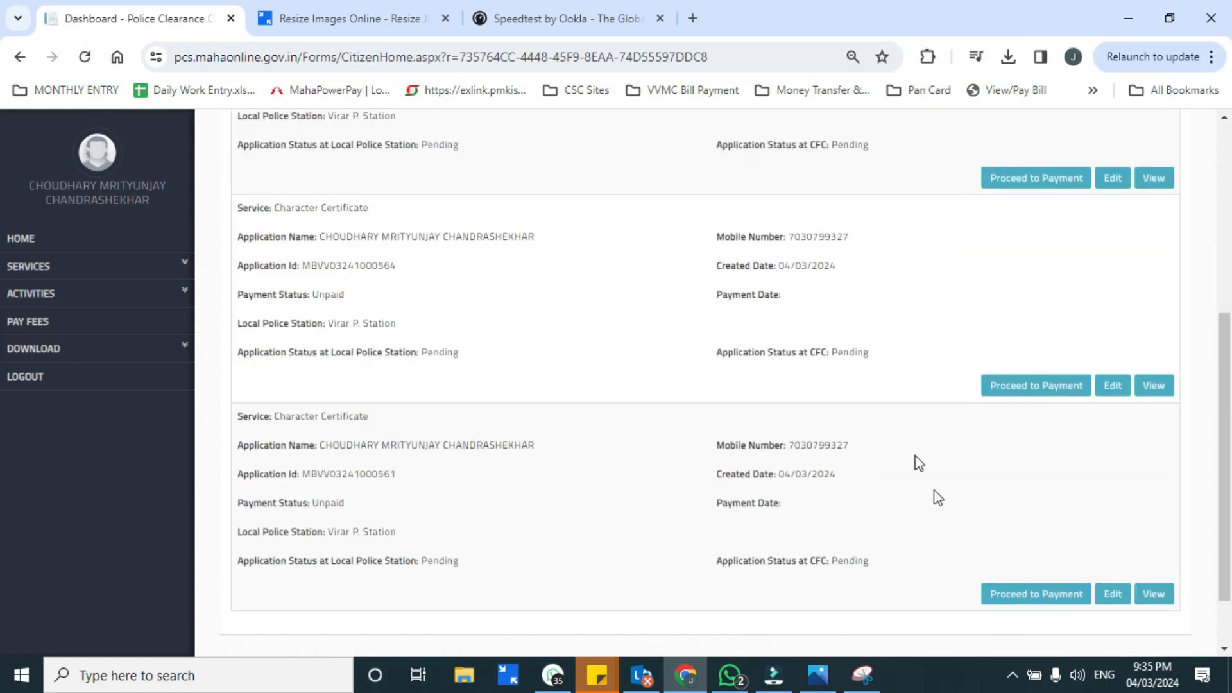
# Step: Open payment for the last application and submit its Payment Details showing the successful 123.60 transaction
pyautogui.click(1037, 593)
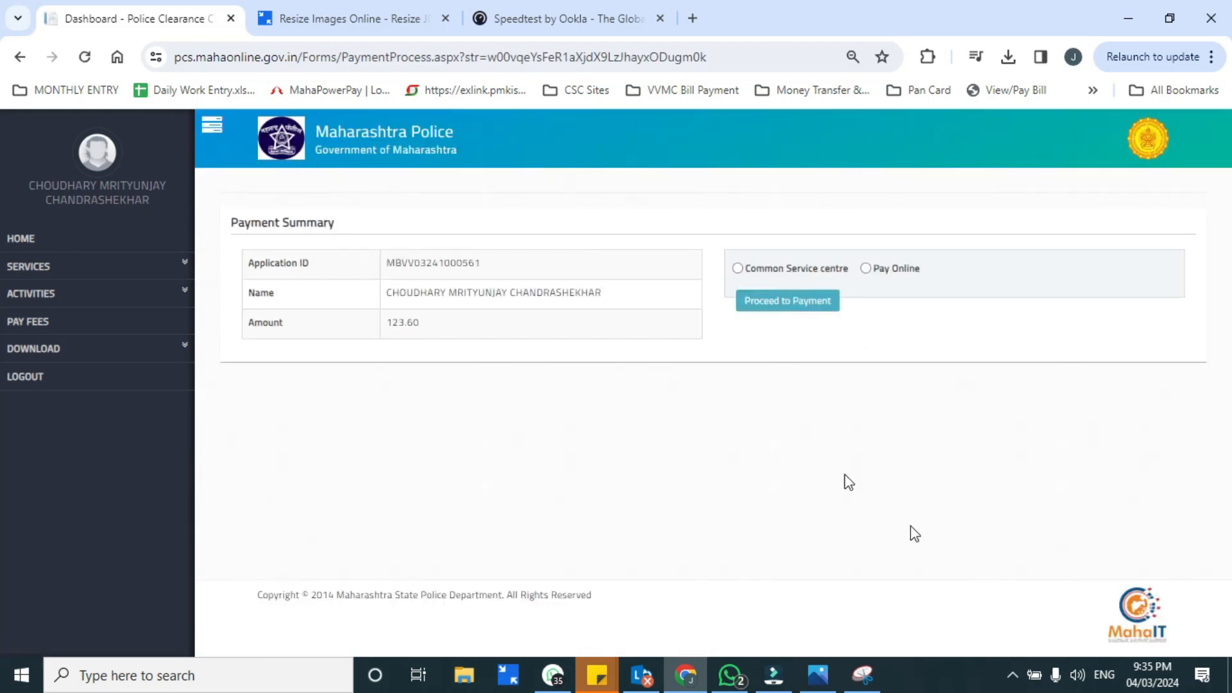
pyautogui.click(806, 302)
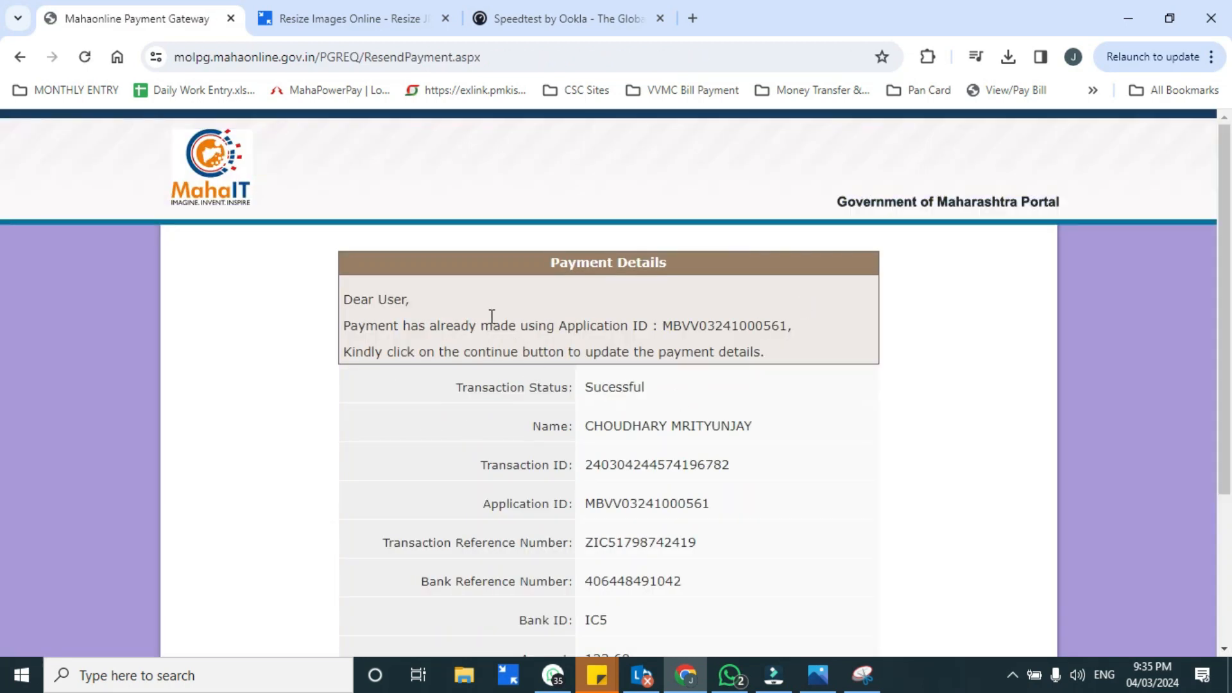
pyautogui.moveTo(659, 325); pyautogui.dragTo(788, 327)
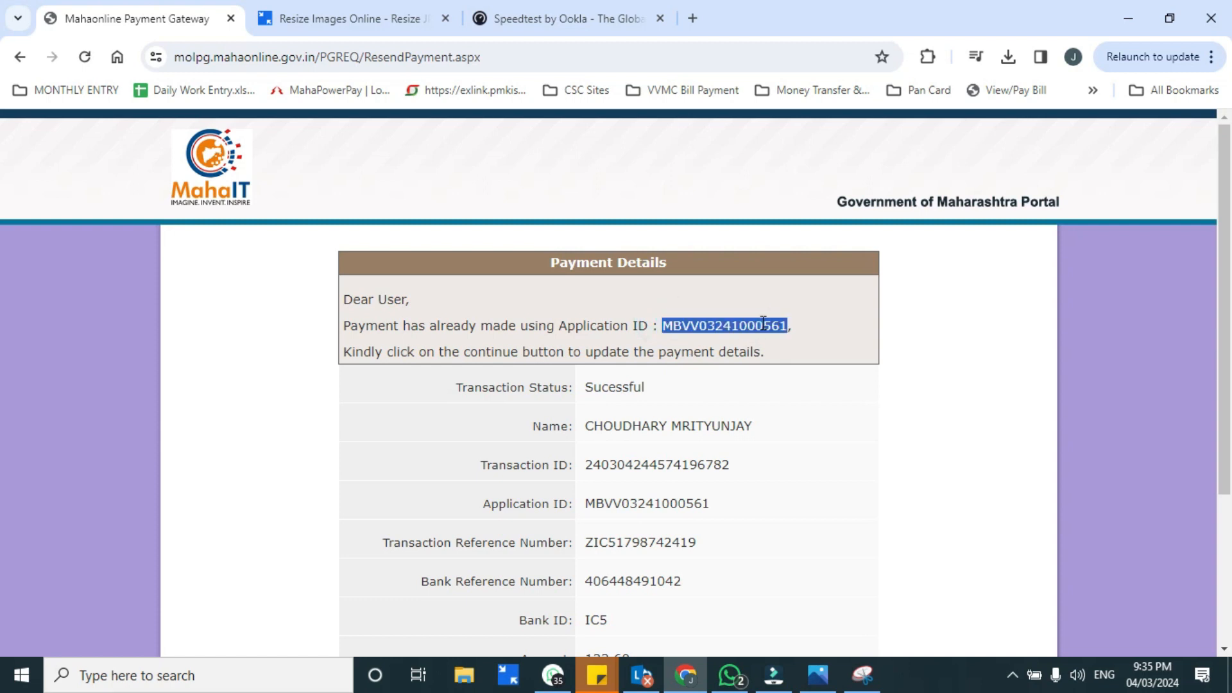
pyautogui.scroll(-3, 802, 462)
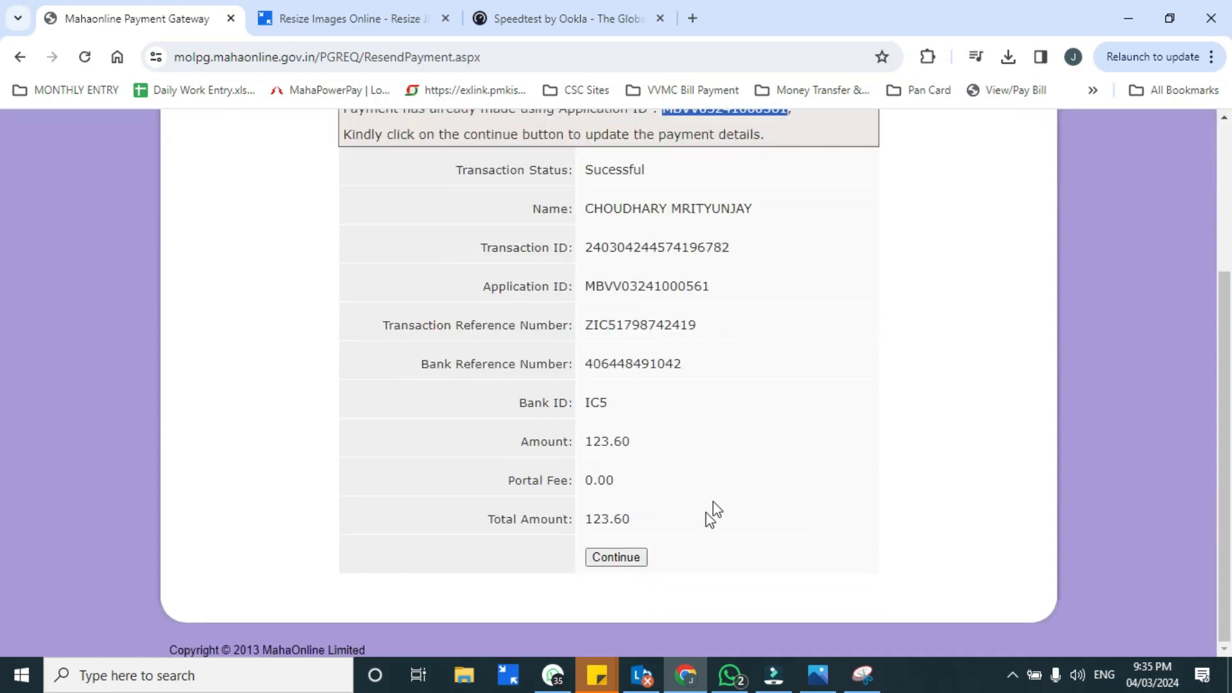
pyautogui.click(632, 560)
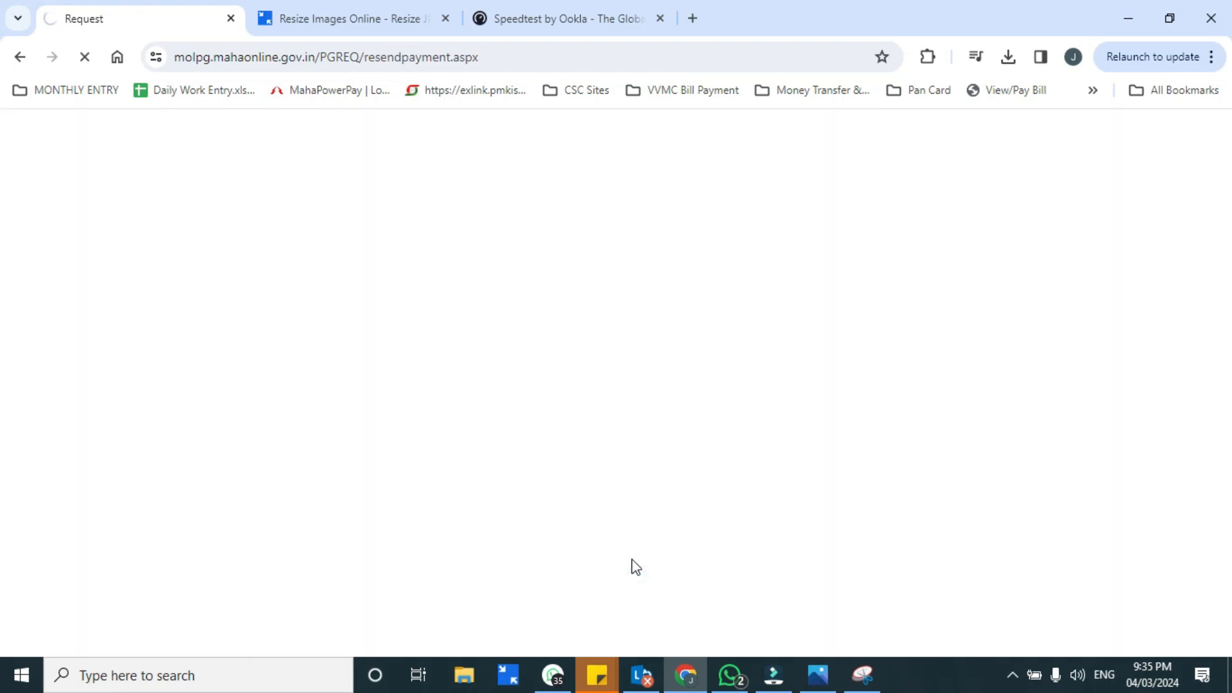